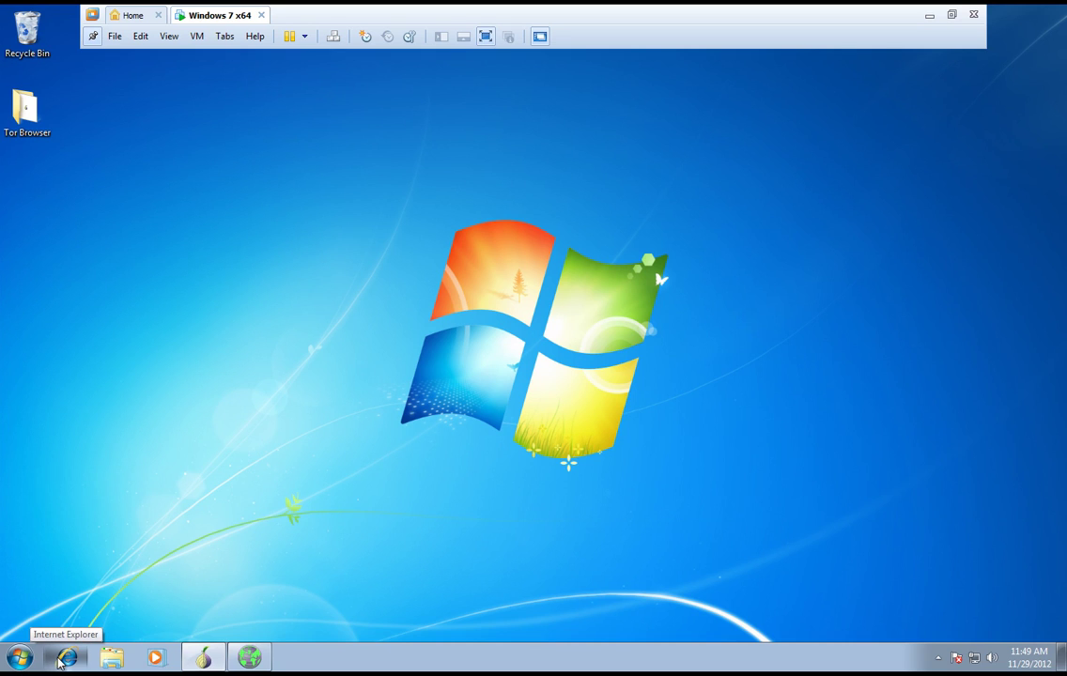
- Launch Internet Explorer and dismiss the 'Set Up Windows Internet Explorer 8' welcome dialog
{"action": "left_click", "coordinate": [59, 661]}
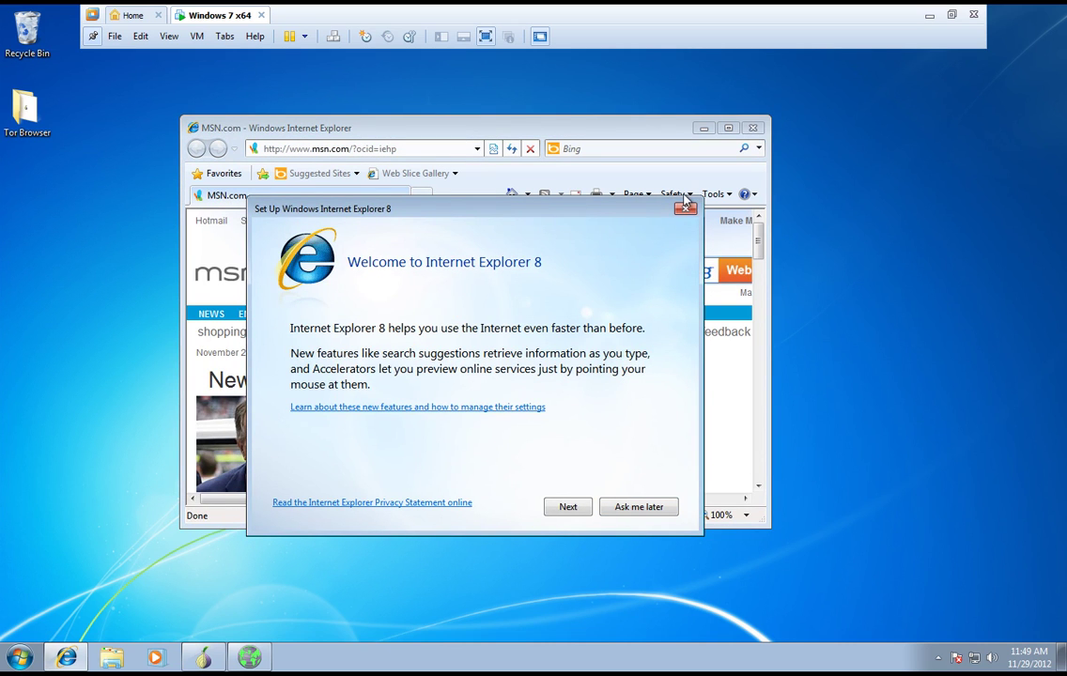
{"action": "left_click", "coordinate": [686, 209]}
{"action": "left_click", "coordinate": [407, 148]}
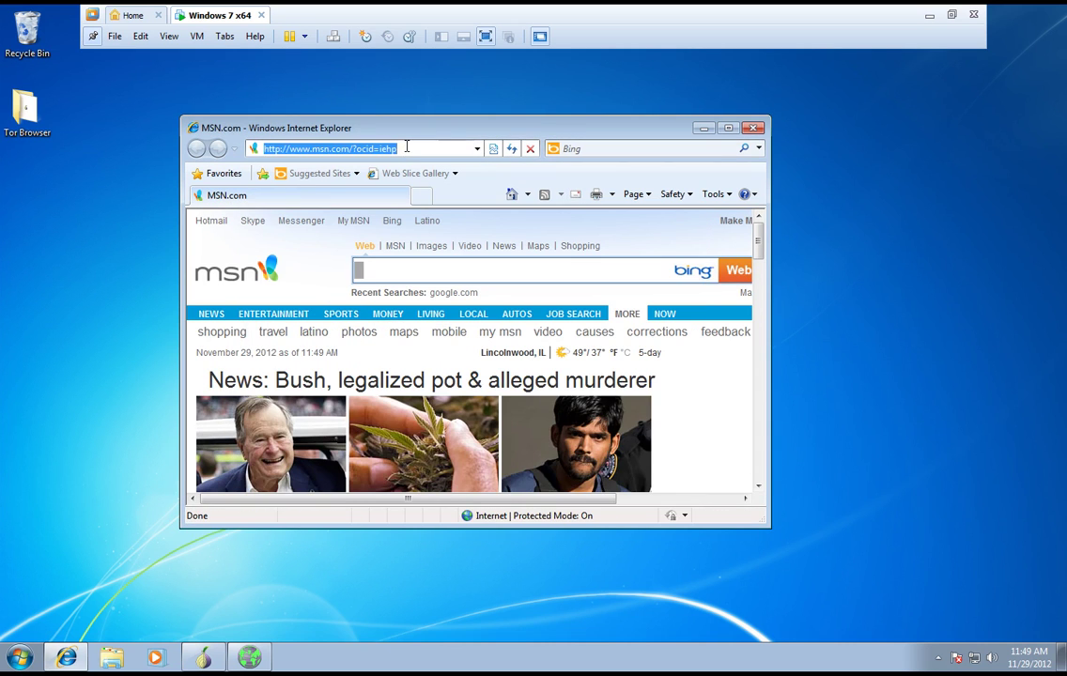
- Go to google.com in the browser
{"action": "type", "text": "googlw"}
{"action": "key", "text": "BackSpace"}
{"action": "type", "text": "e.com"}
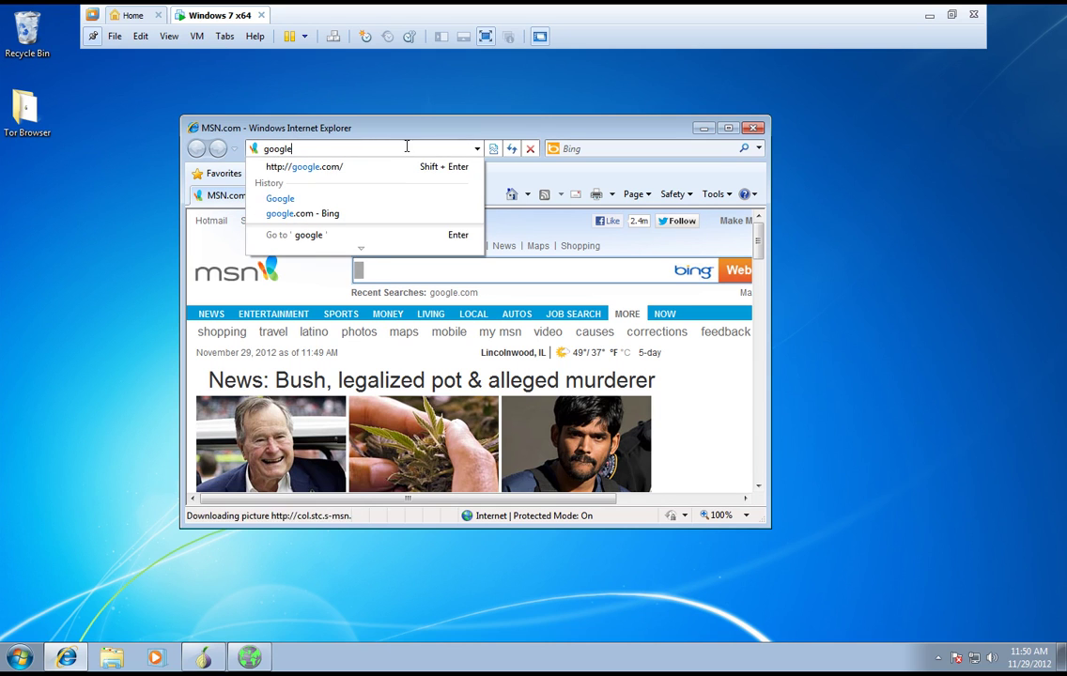
{"action": "key", "text": "Return"}
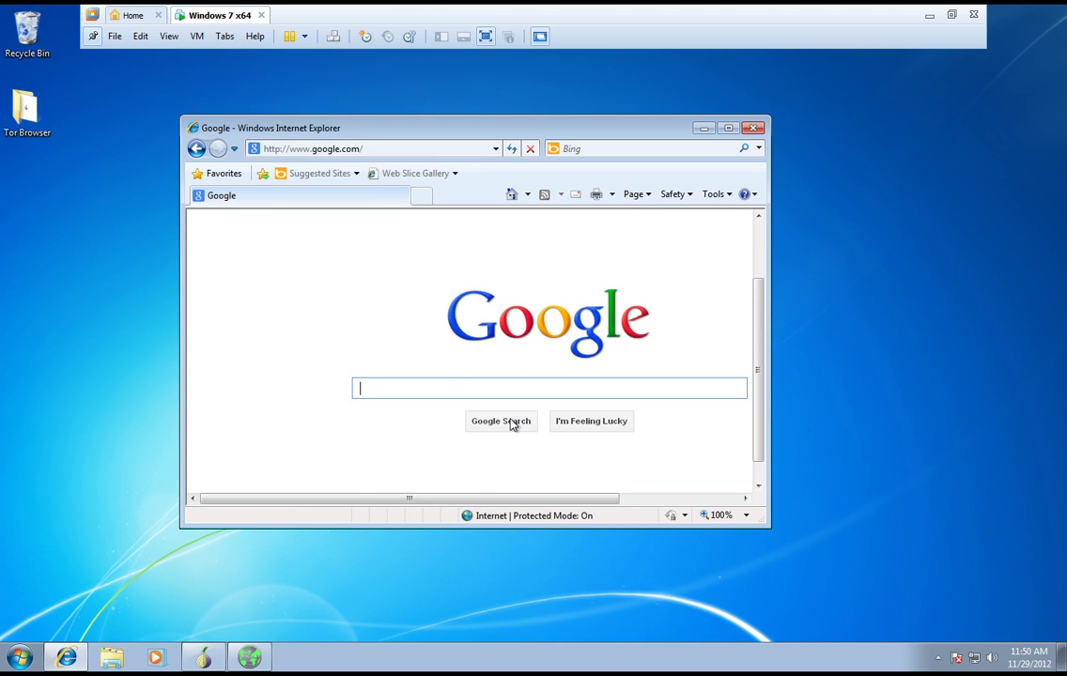
- Search Google for pgp4win, maximize the window and open the Gpg4win Download page
{"action": "type", "text": "pgp"}
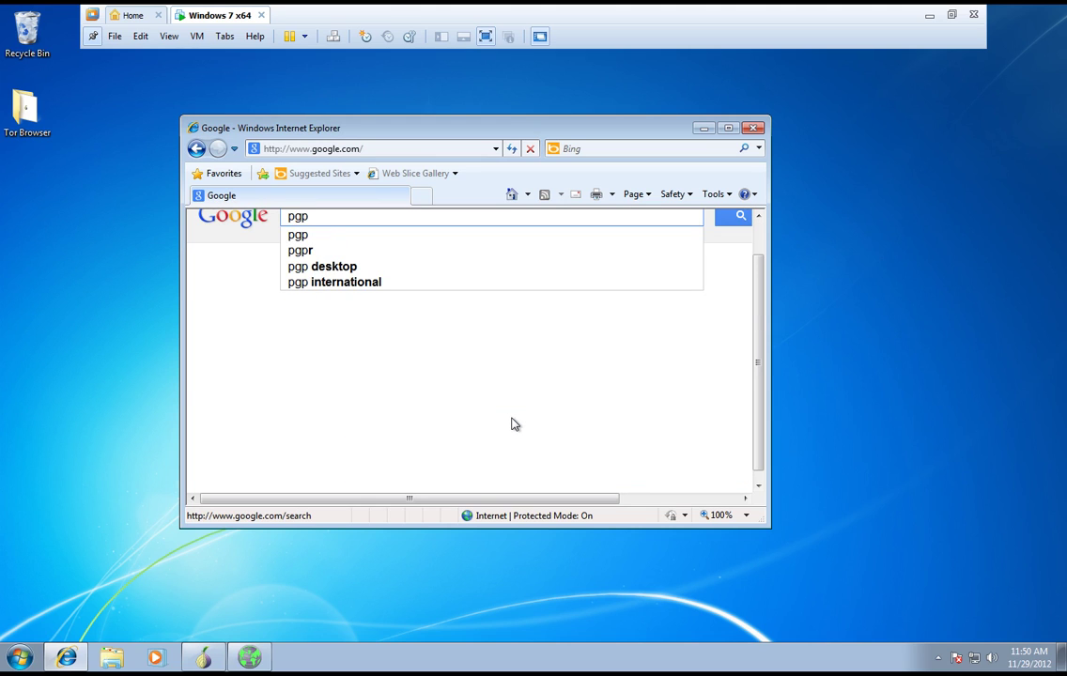
{"action": "type", "text": "4win"}
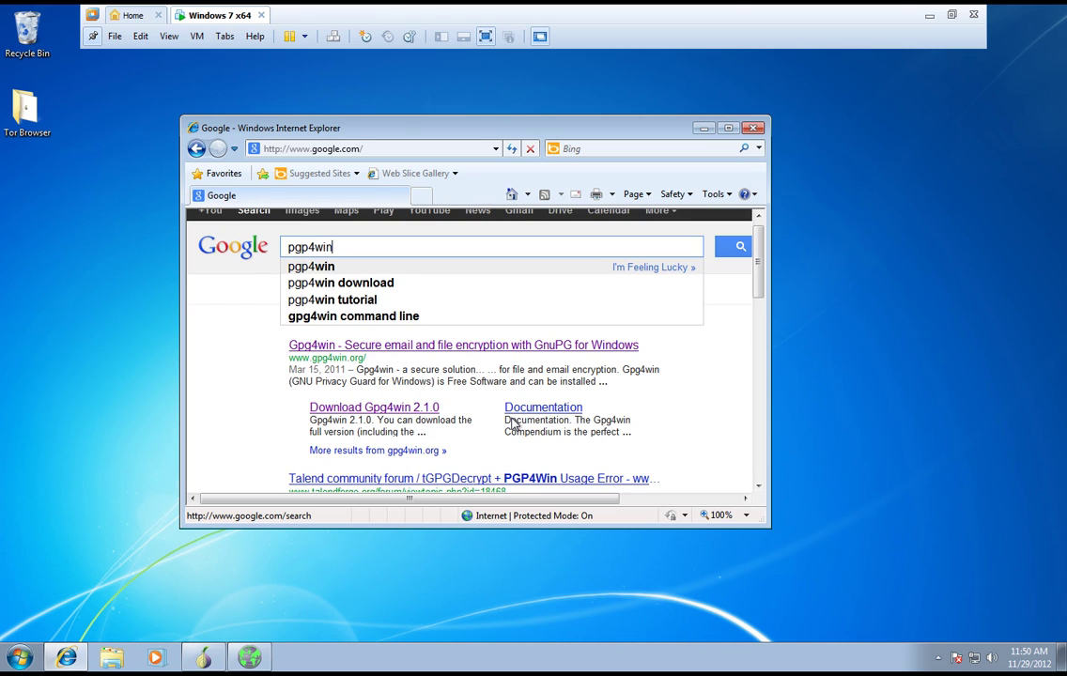
{"action": "key", "text": "Return"}
{"action": "scroll", "coordinate": [441, 375], "scroll_direction": "down", "scroll_amount": 1}
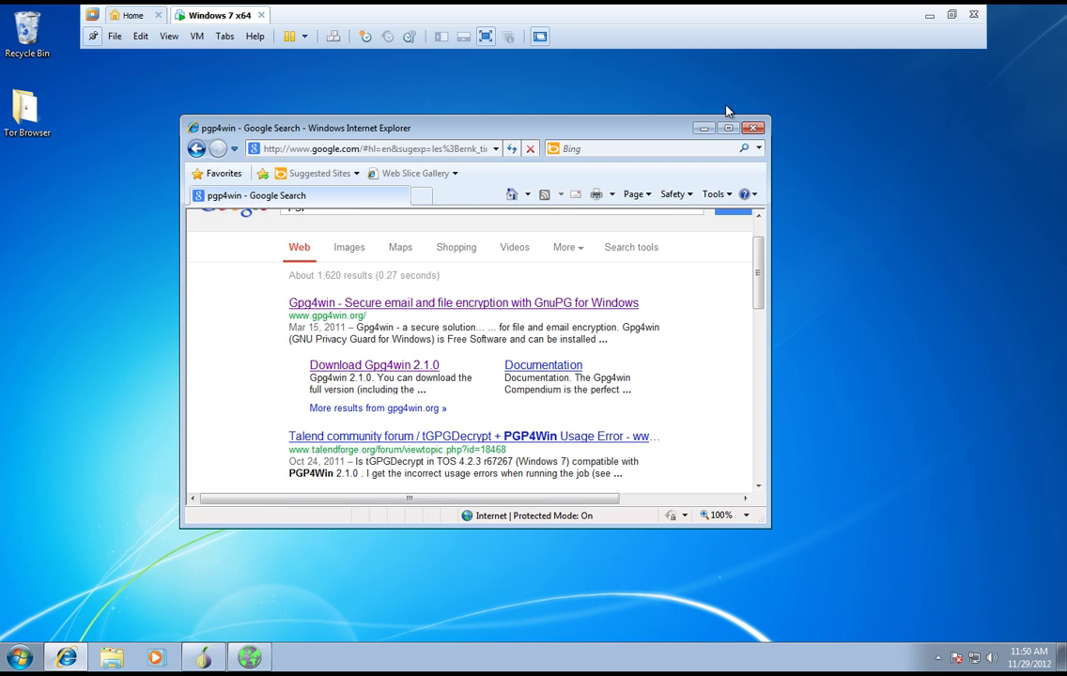
{"action": "left_click", "coordinate": [728, 127]}
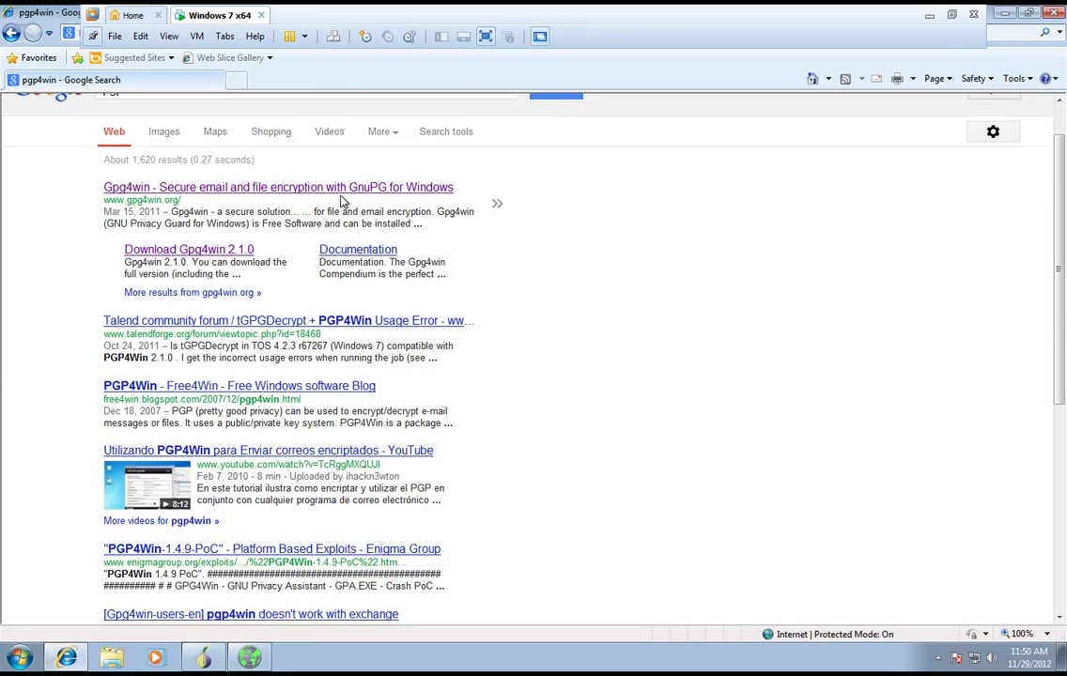
{"action": "left_click", "coordinate": [187, 255]}
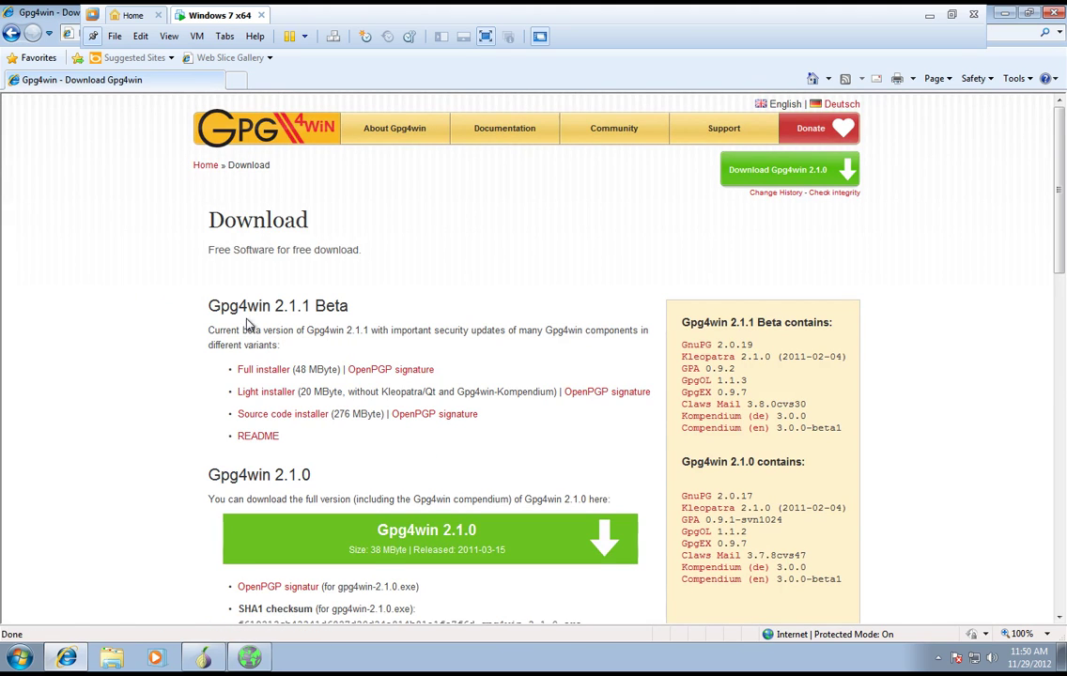
- Download and run the Gpg4win 2.1.1 Beta full installer, pausing the screen recorder meanwhile
{"action": "left_click", "coordinate": [285, 375]}
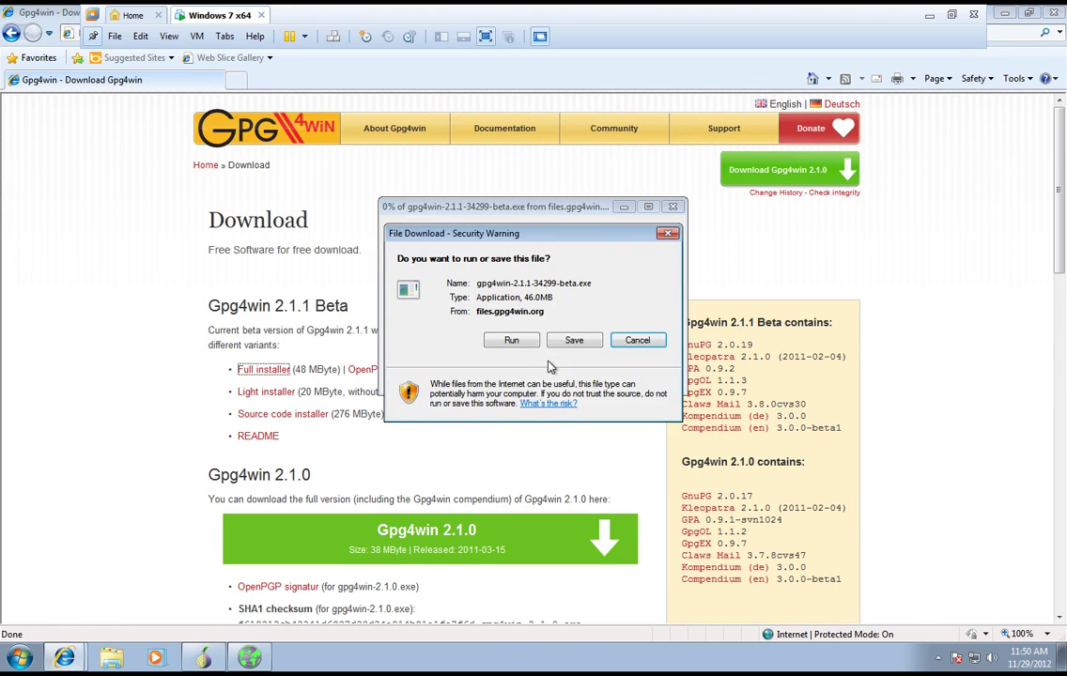
{"action": "left_click", "coordinate": [512, 344]}
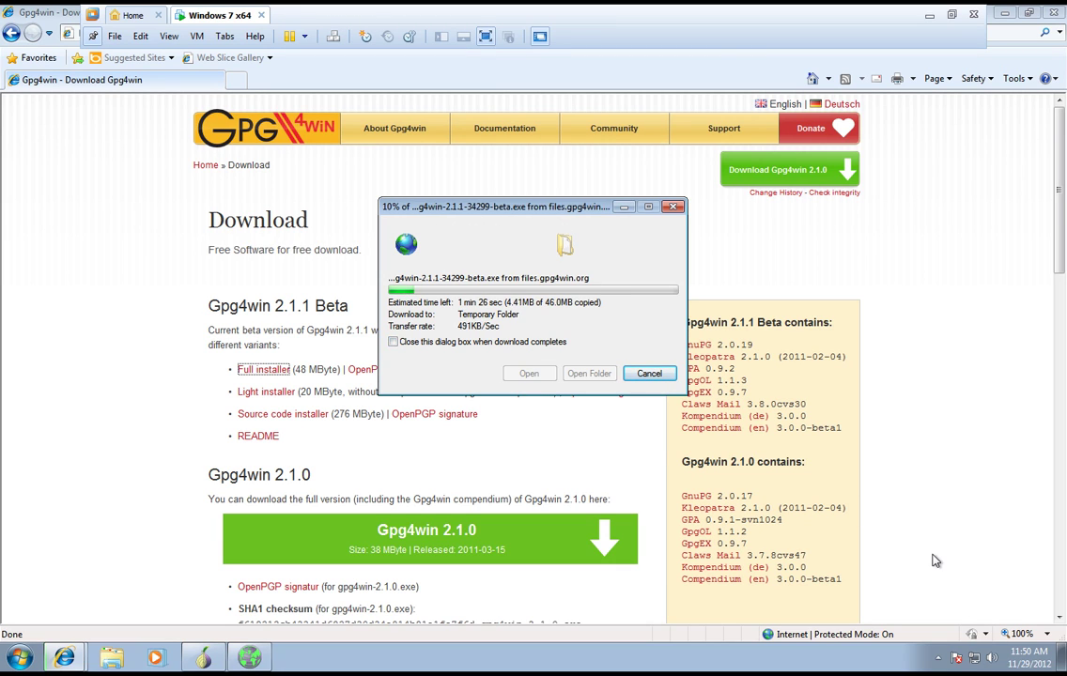
{"action": "key", "text": "ctrl+alt+Return"}
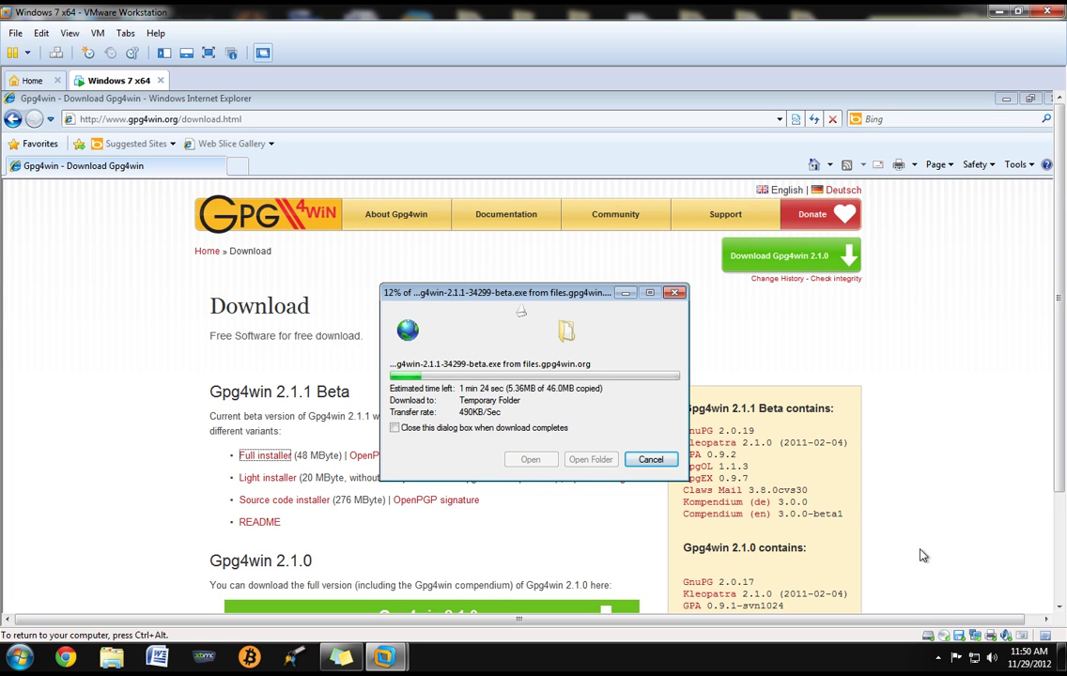
{"action": "left_click", "coordinate": [938, 656]}
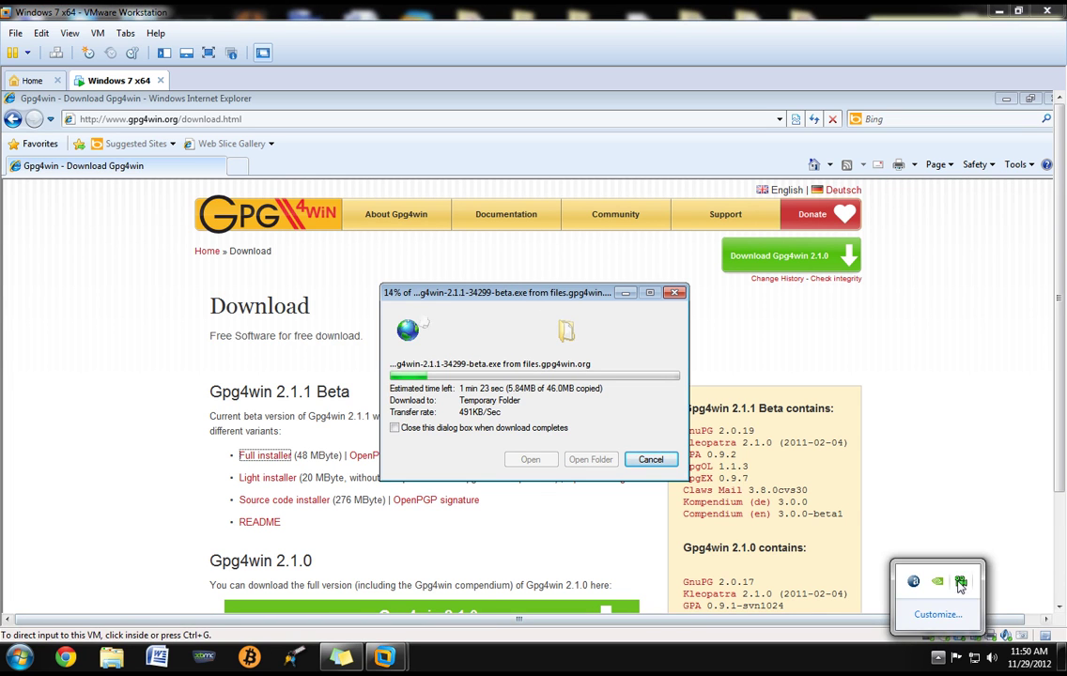
{"action": "right_click", "coordinate": [962, 584]}
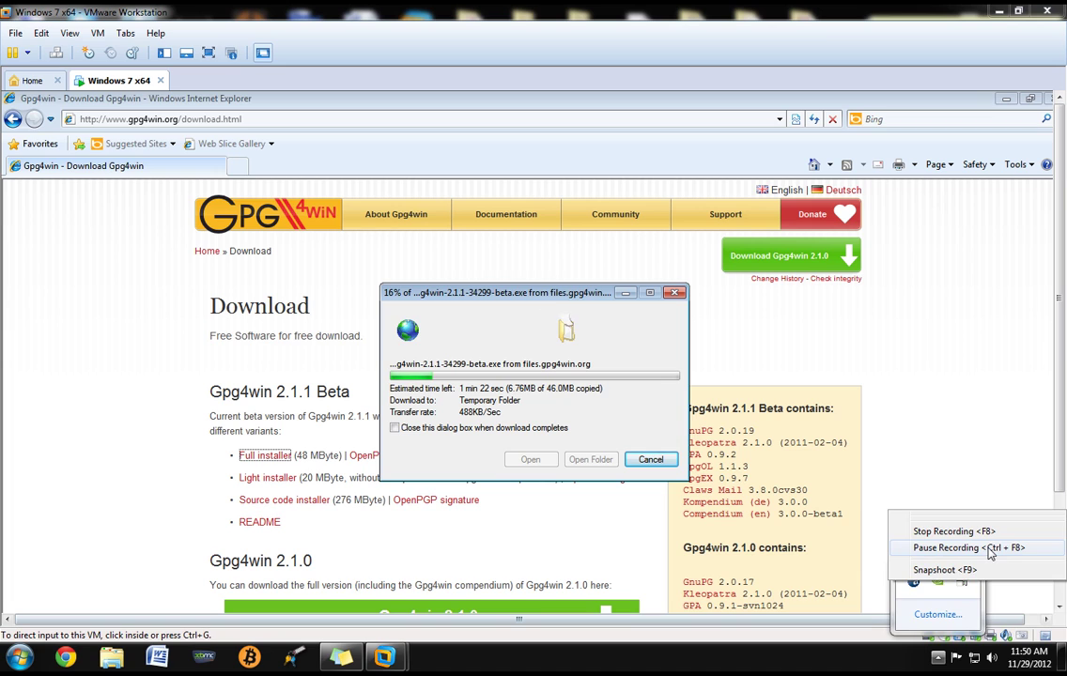
{"action": "left_click", "coordinate": [967, 548]}
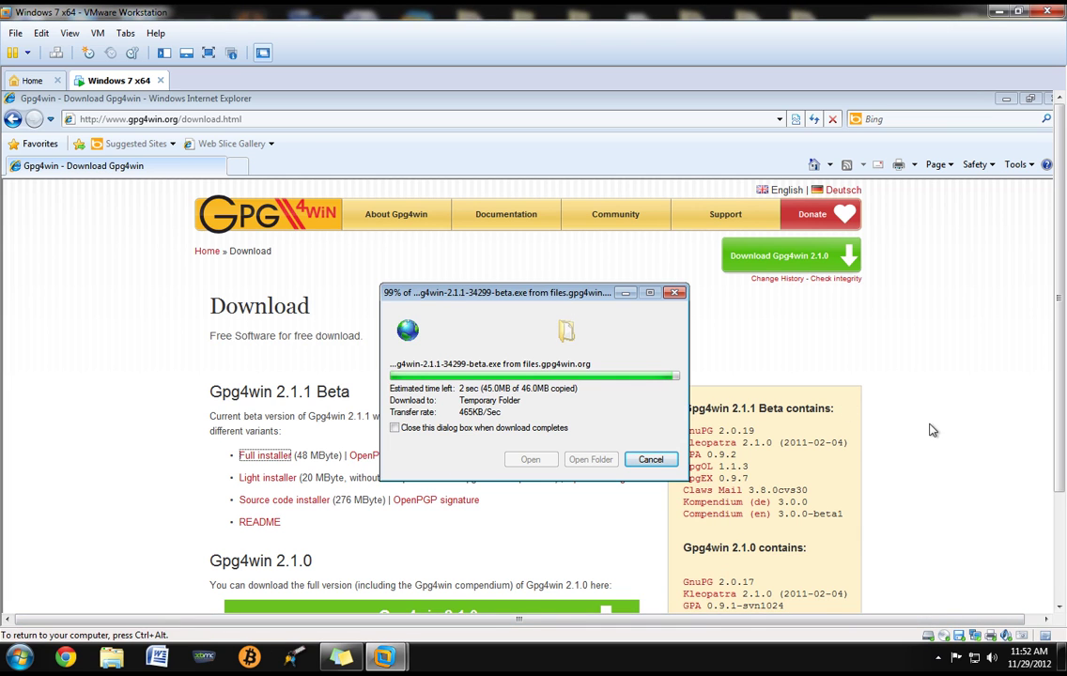
{"action": "key", "text": "ctrl+alt+Return"}
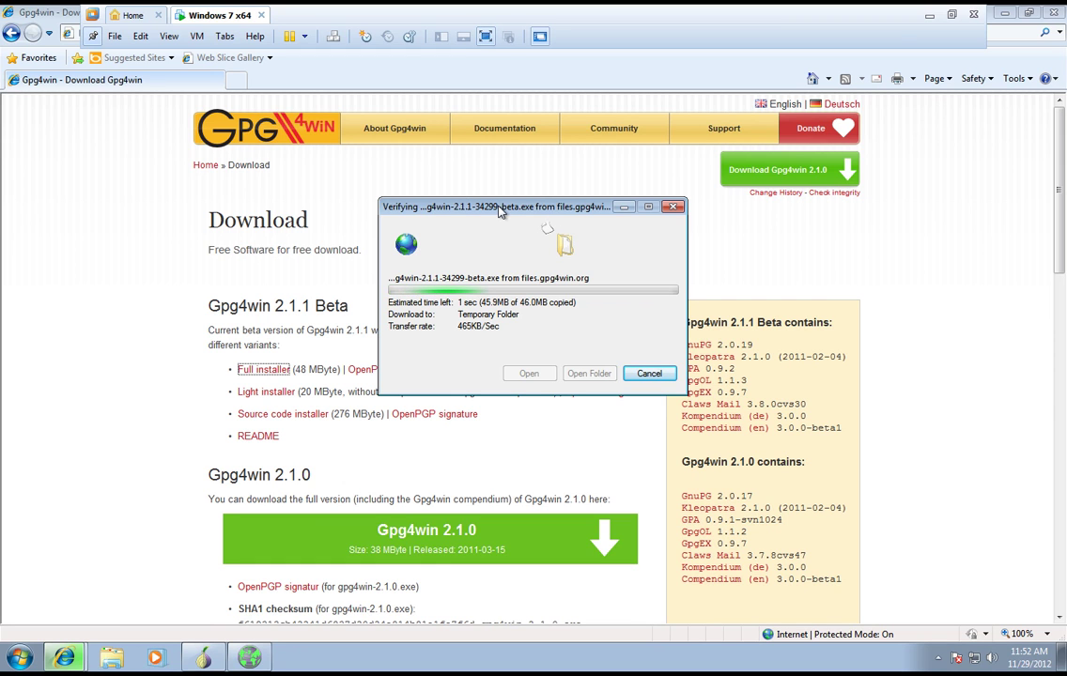
{"action": "left_click_drag", "start_coordinate": [501, 211], "coordinate": [491, 175]}
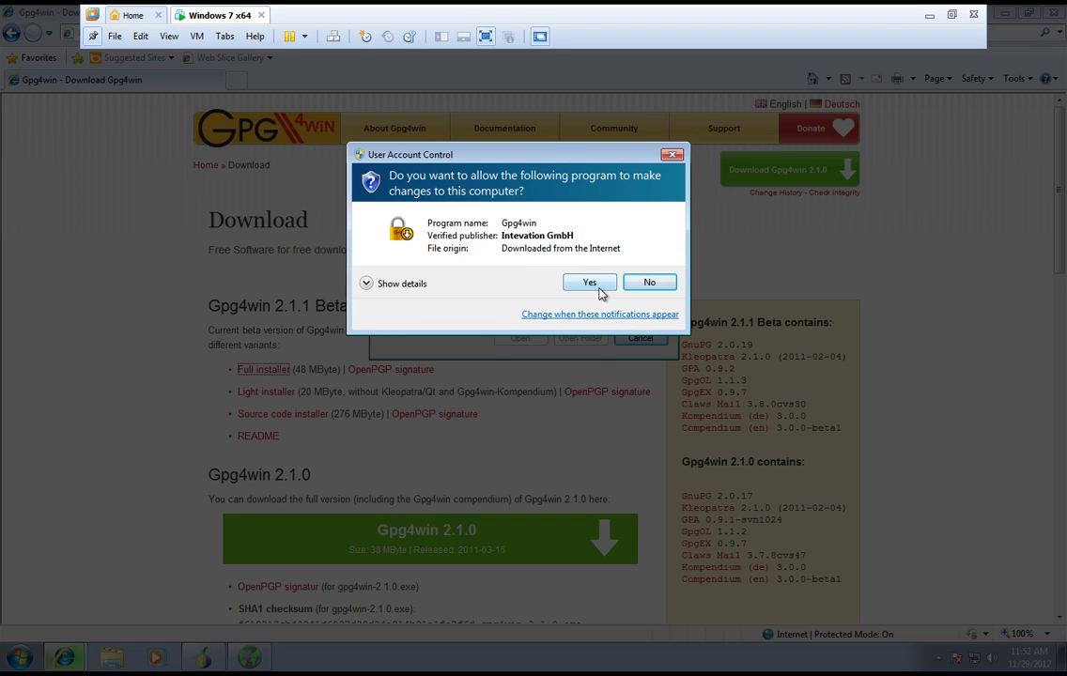
- Allow the installer to run, keep English, and get past the welcome and licence pages
{"action": "left_click", "coordinate": [595, 282]}
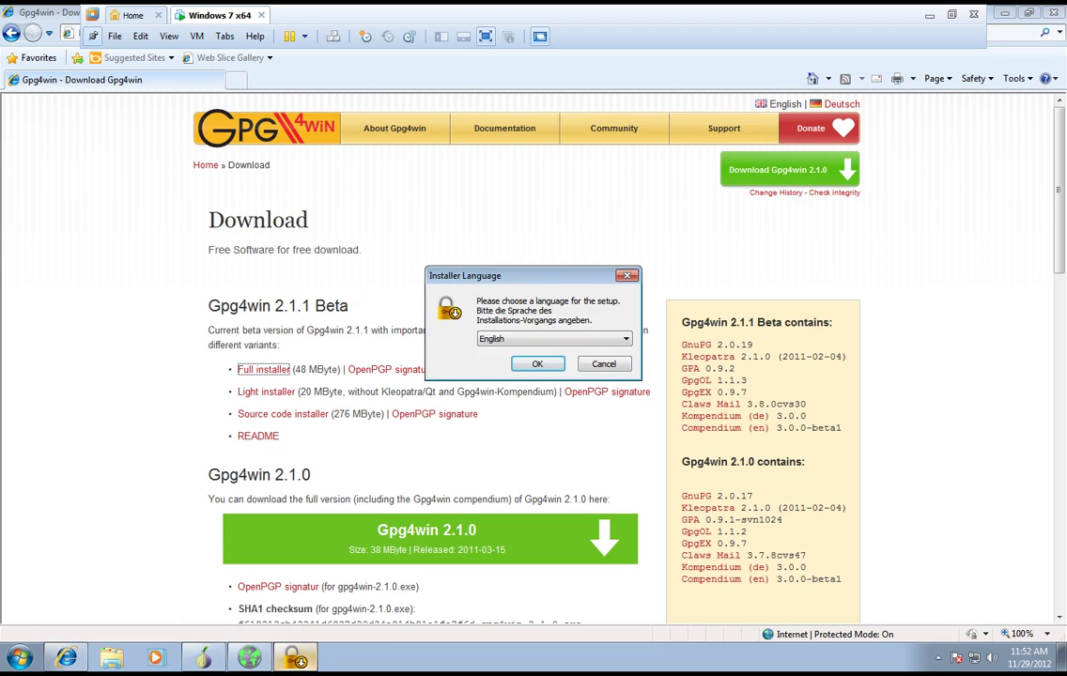
{"action": "left_click", "coordinate": [568, 340]}
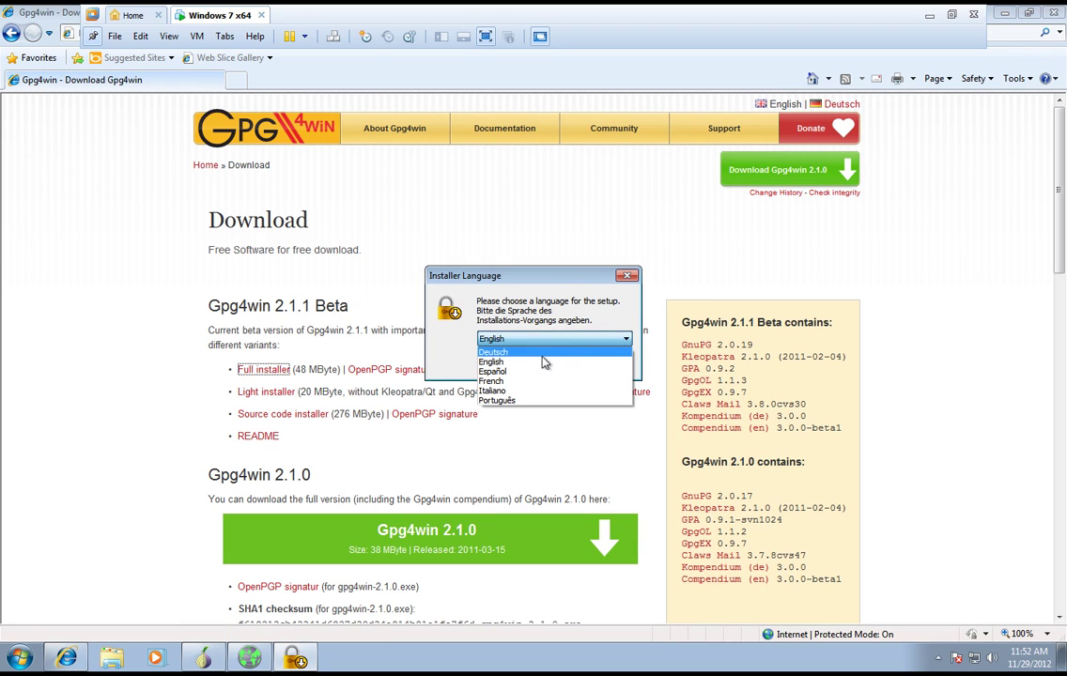
{"action": "left_click", "coordinate": [508, 363]}
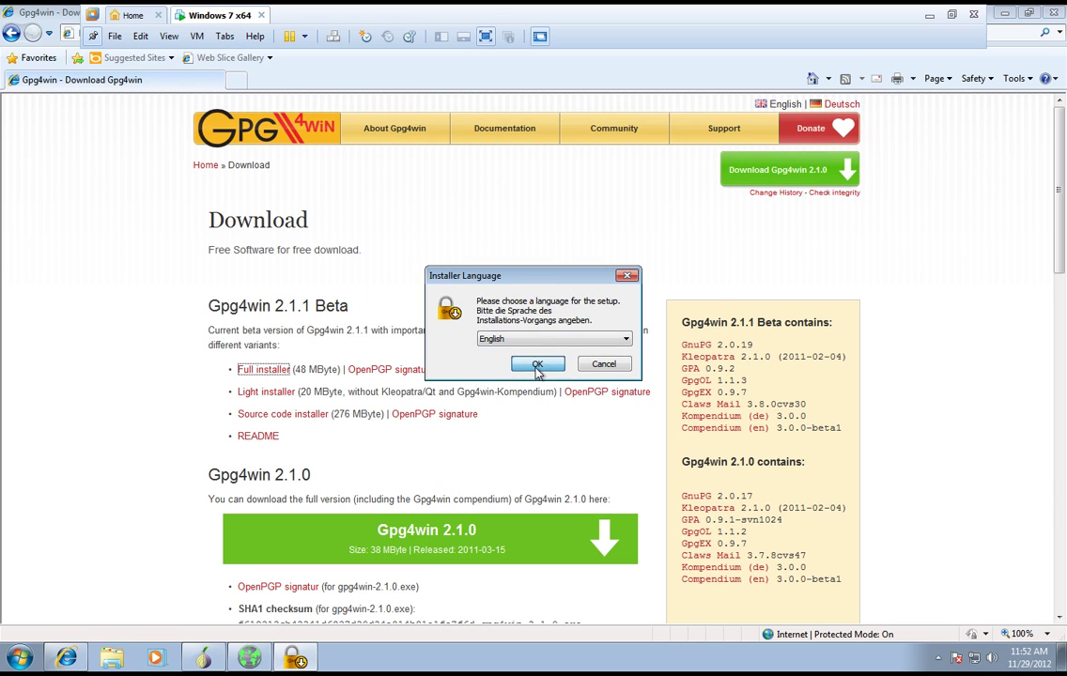
{"action": "left_click", "coordinate": [538, 364]}
{"action": "left_click", "coordinate": [620, 449]}
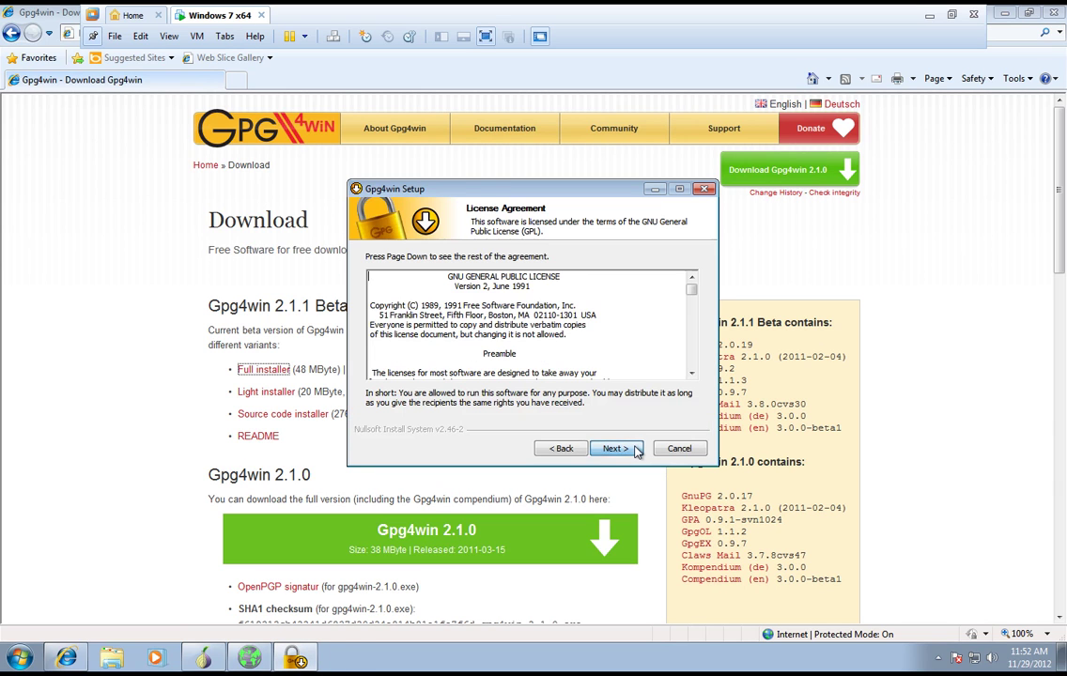
{"action": "left_click", "coordinate": [615, 449]}
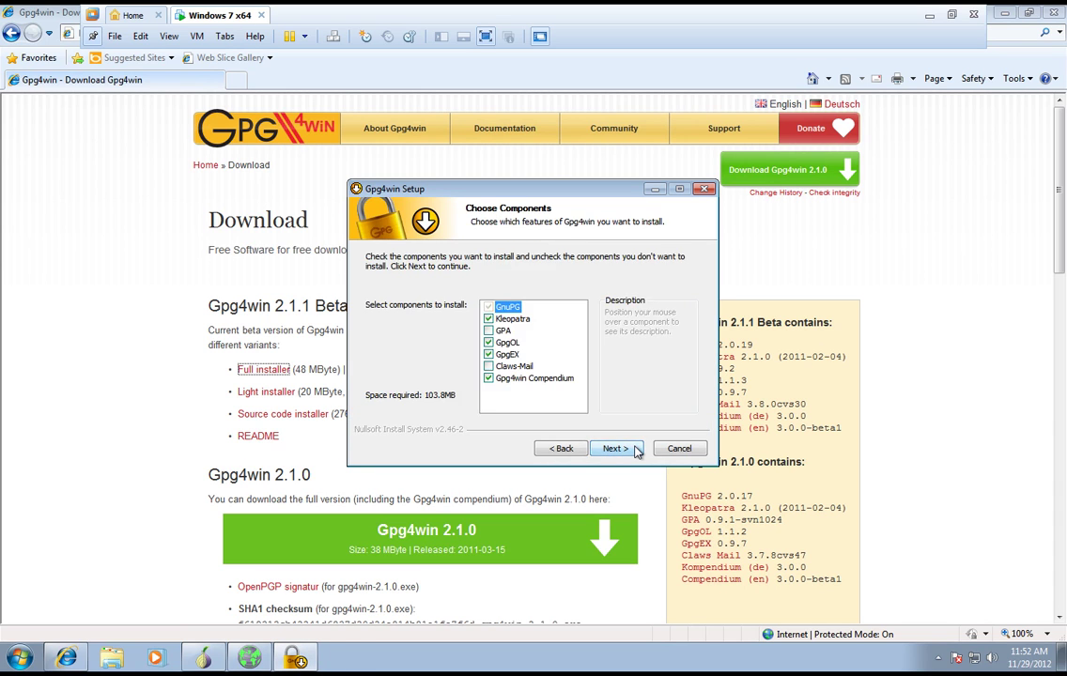
- Deselect Kleopatra, GpgOL, GpgEX and Compendium so only GnuPG and GPA install
{"action": "left_click", "coordinate": [488, 324]}
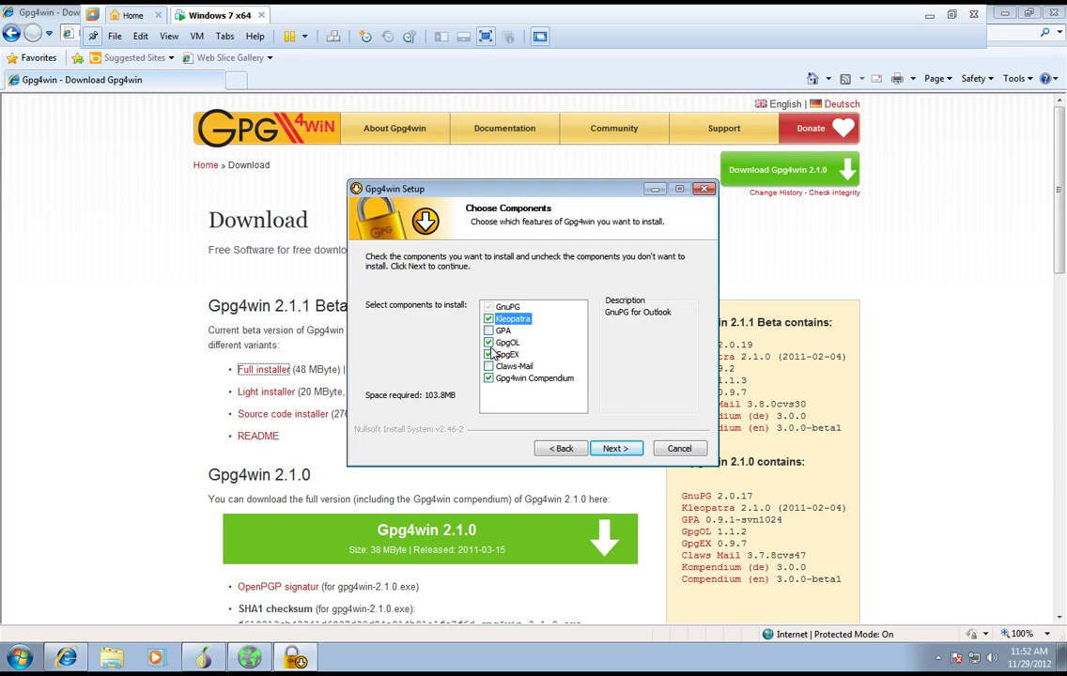
{"action": "left_click", "coordinate": [488, 342]}
{"action": "left_click", "coordinate": [488, 331]}
{"action": "left_click", "coordinate": [489, 354]}
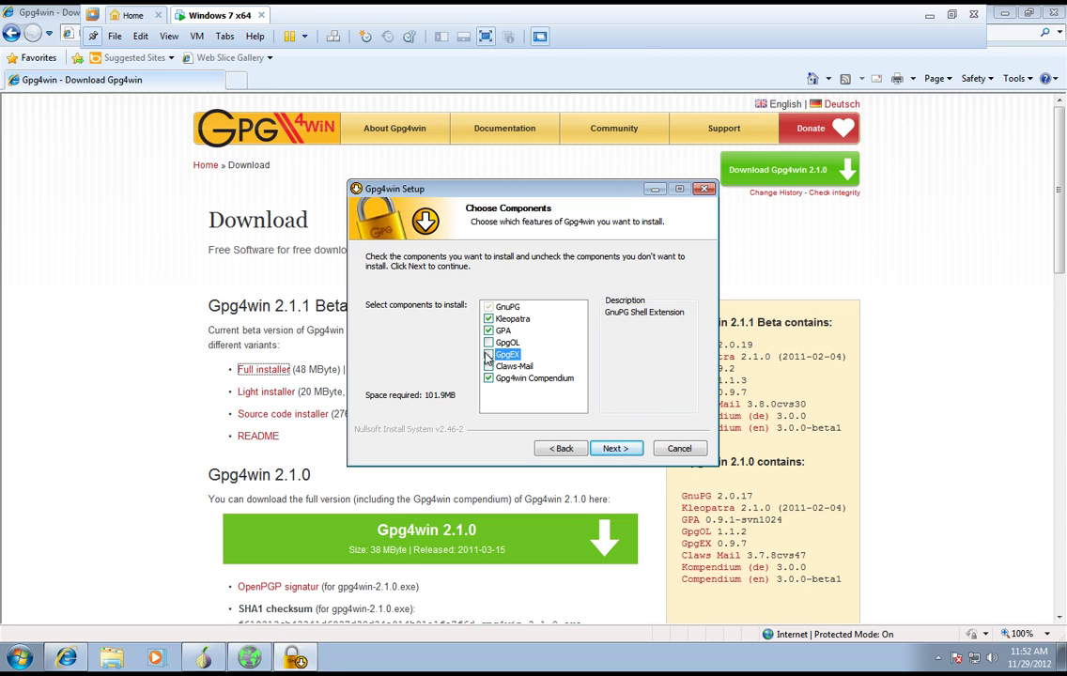
{"action": "left_click", "coordinate": [489, 378]}
{"action": "left_click", "coordinate": [489, 318]}
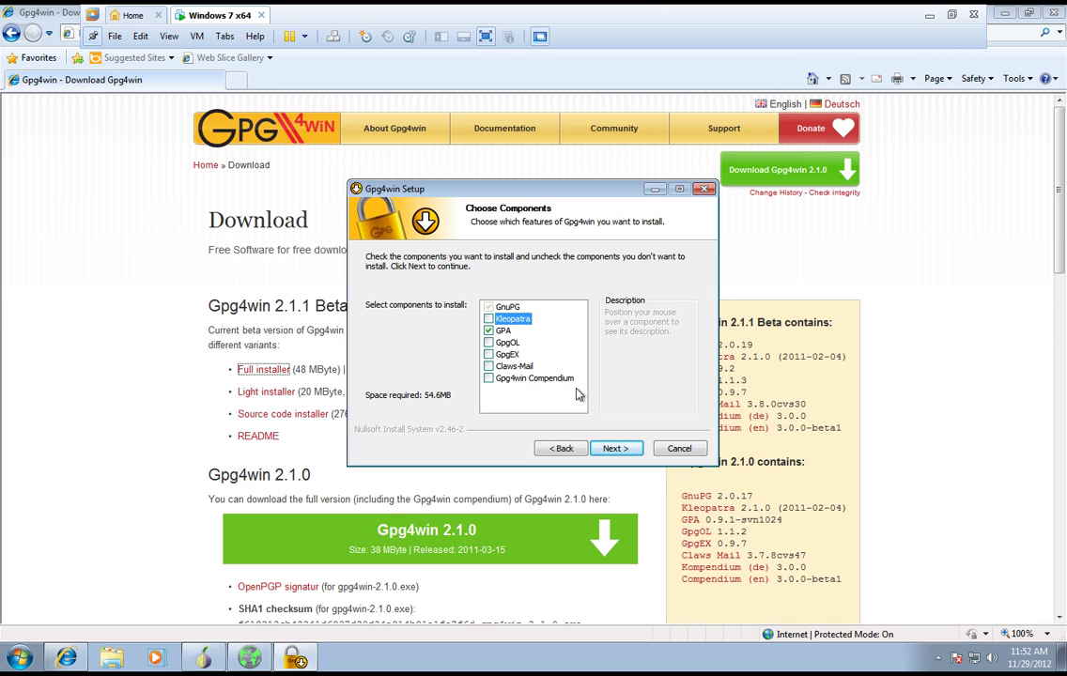
{"action": "left_click", "coordinate": [624, 452]}
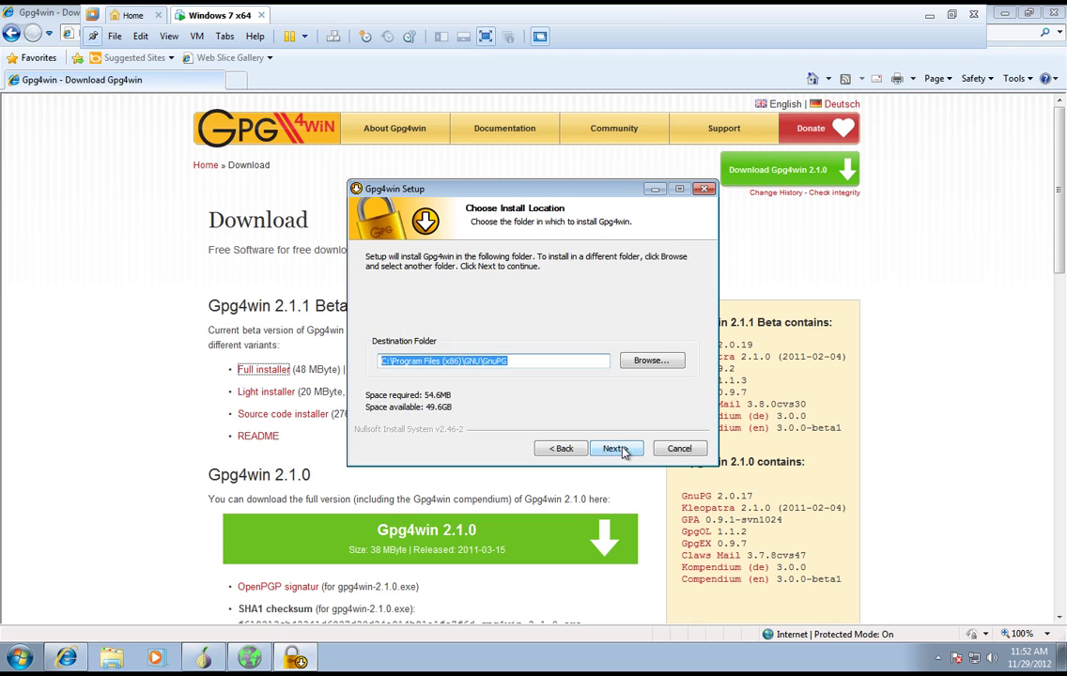
- Keep the default install folder, skip Start Menu links, add a desktop shortcut, and install
{"action": "left_click", "coordinate": [622, 452]}
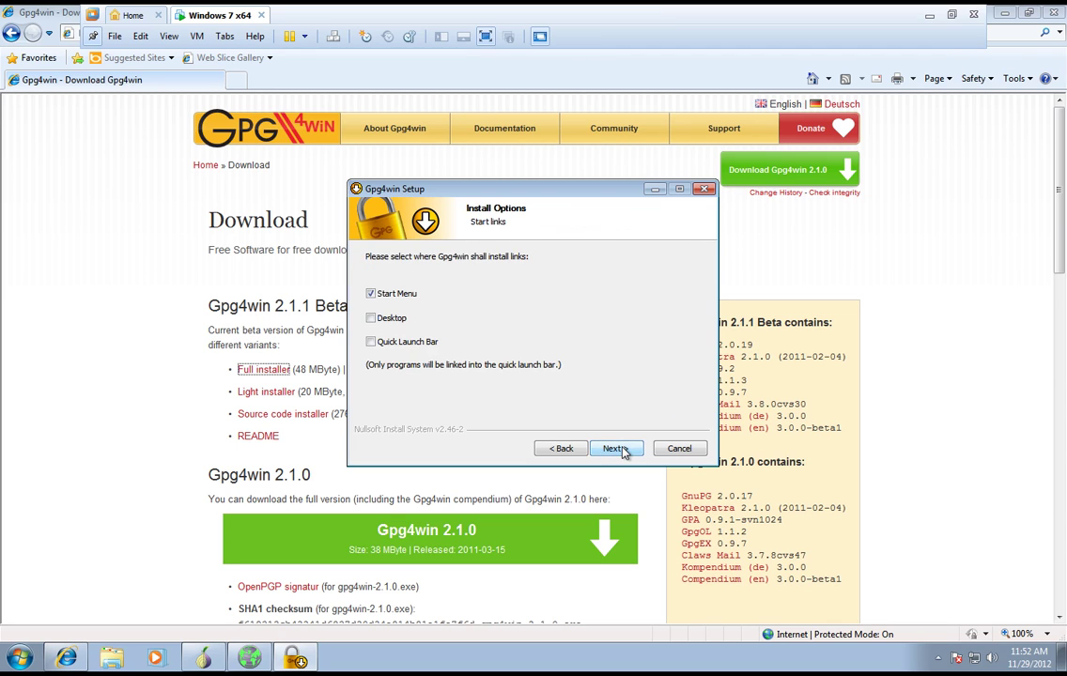
{"action": "left_click", "coordinate": [376, 295]}
{"action": "left_click", "coordinate": [375, 318]}
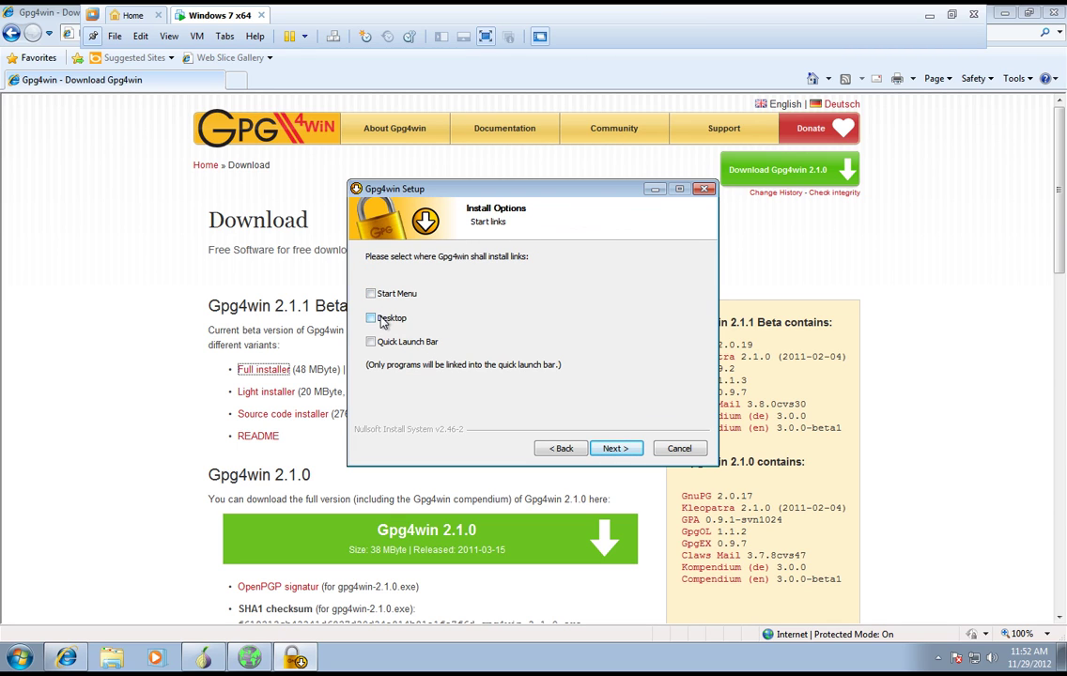
{"action": "left_click", "coordinate": [616, 449]}
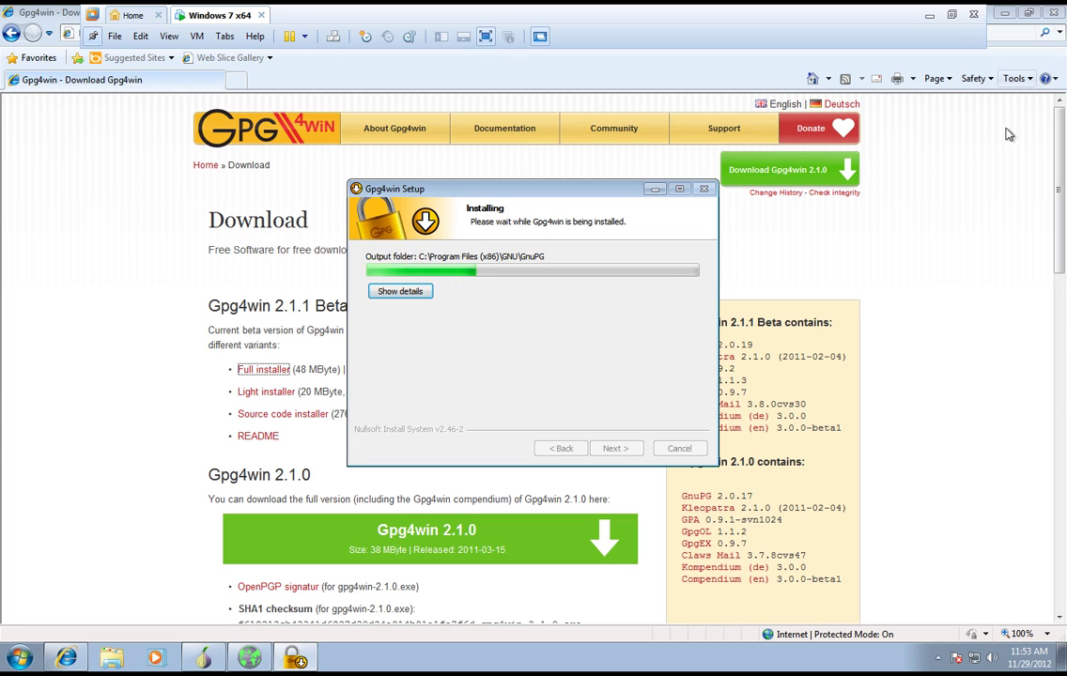
- Close the browser, skip root certificate configuration and the README, and finish setup
{"action": "left_click", "coordinate": [892, 136]}
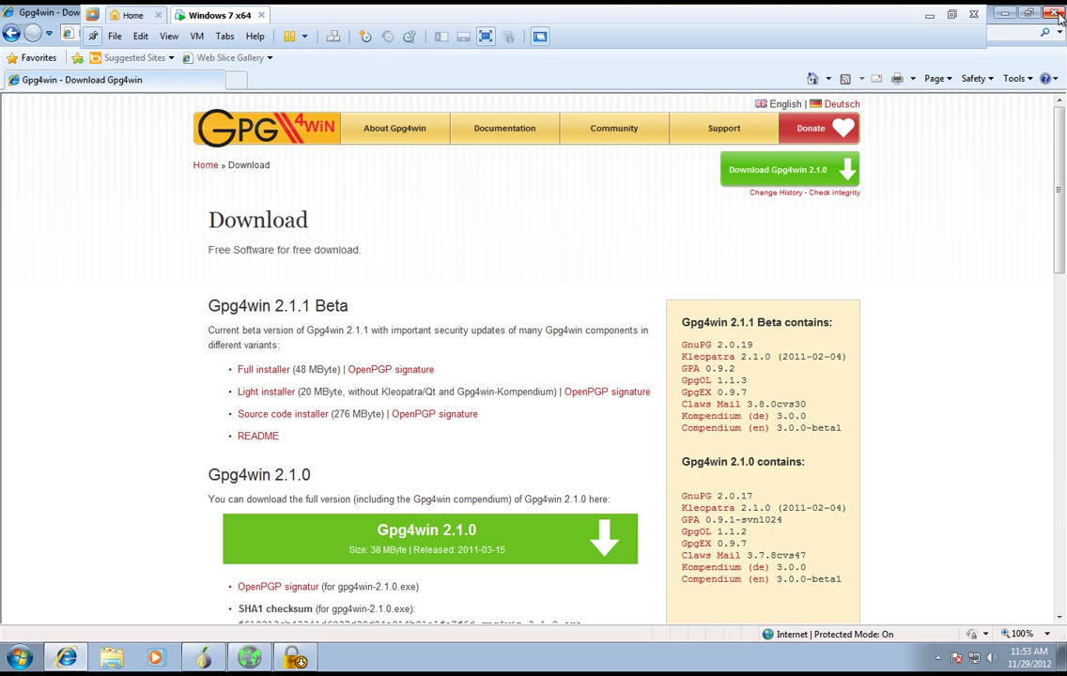
{"action": "left_click", "coordinate": [1054, 13]}
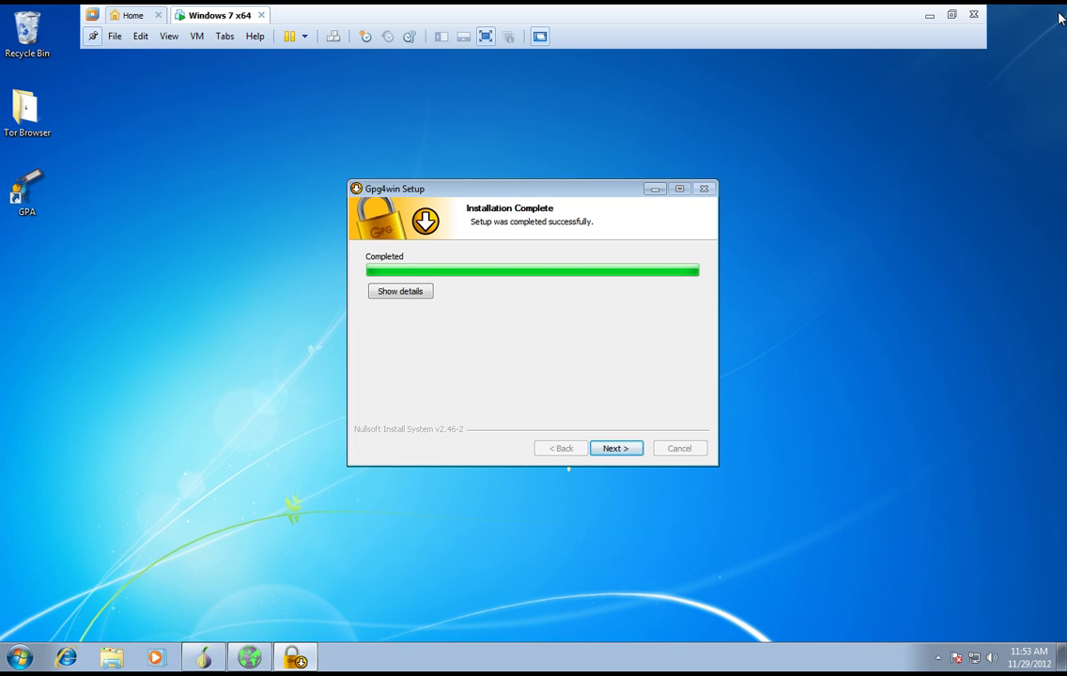
{"action": "left_click", "coordinate": [619, 448]}
{"action": "left_click", "coordinate": [411, 415]}
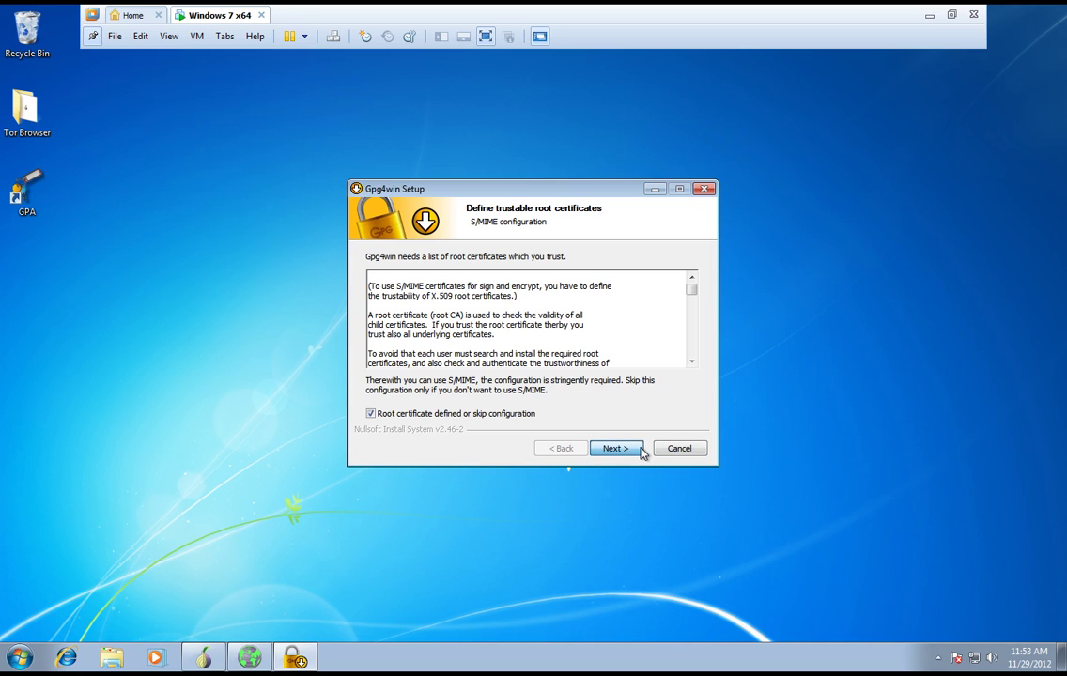
{"action": "left_click", "coordinate": [617, 449]}
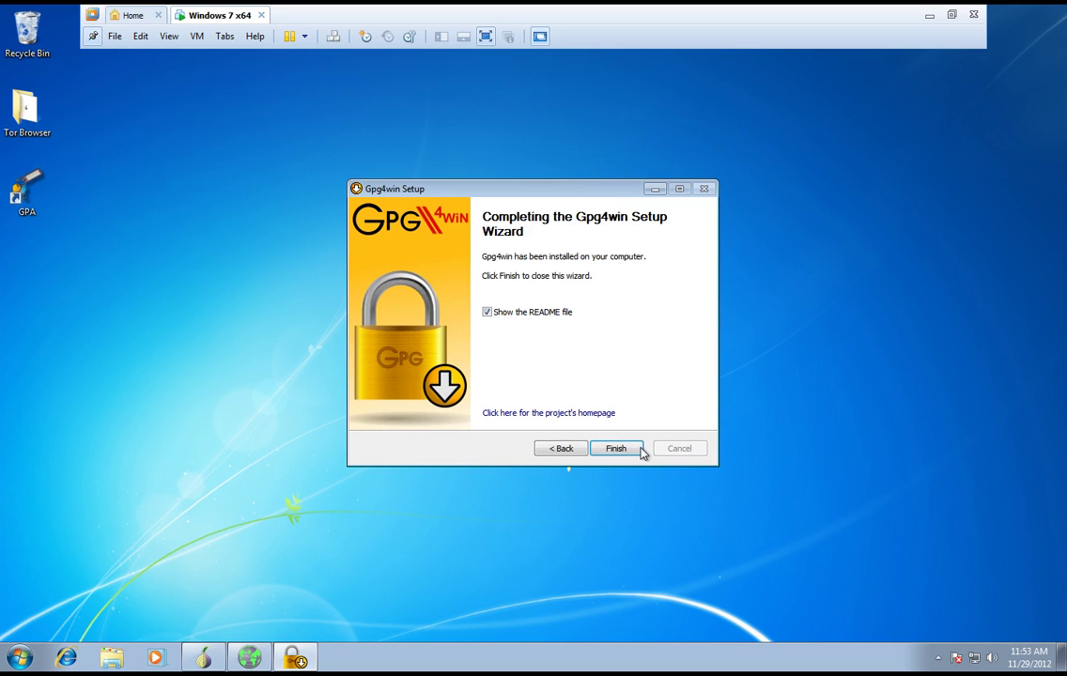
{"action": "left_click", "coordinate": [486, 312]}
{"action": "left_click", "coordinate": [615, 451]}
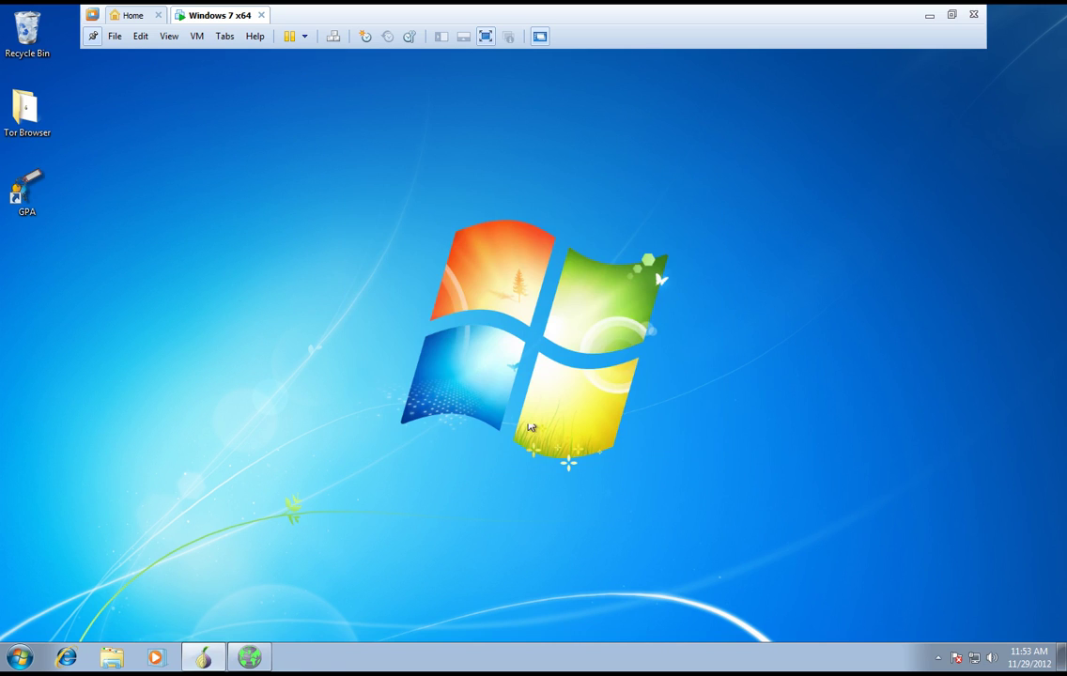
- Open GPA and delete the existing private key pair, including its secret key
{"action": "left_click", "coordinate": [29, 212]}
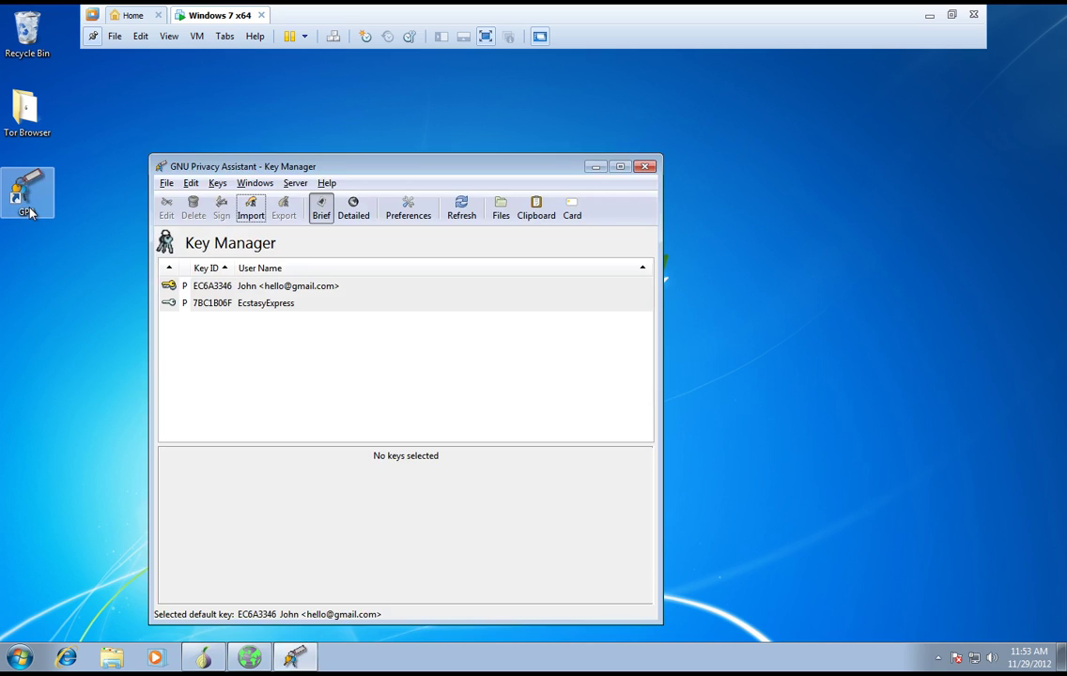
{"action": "left_click", "coordinate": [252, 292]}
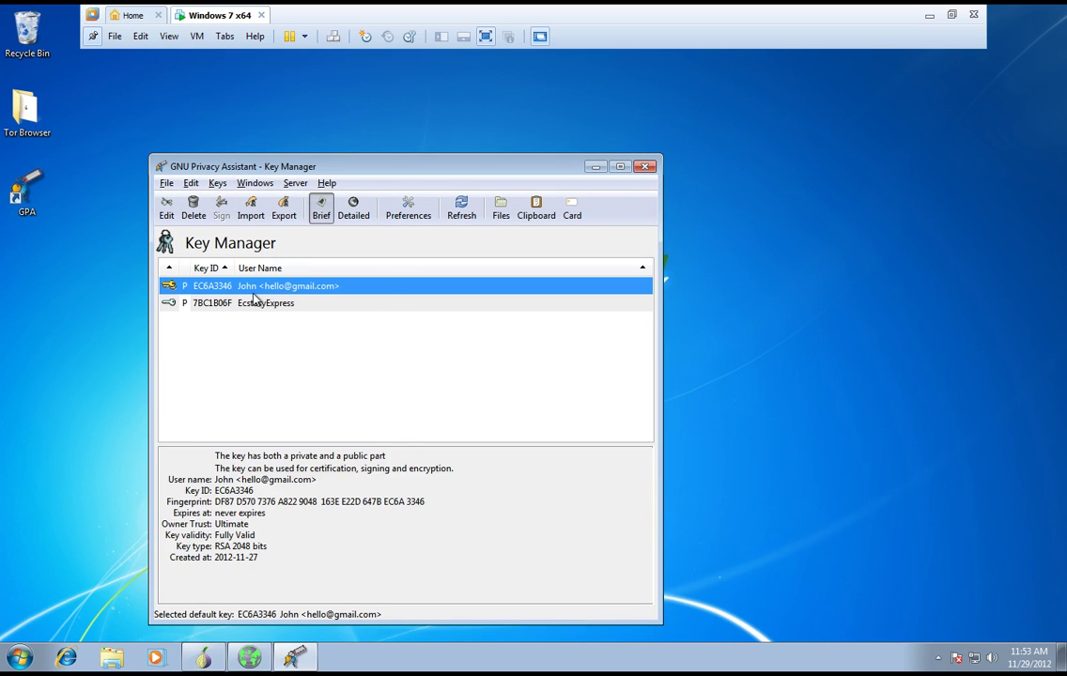
{"action": "right_click", "coordinate": [252, 297]}
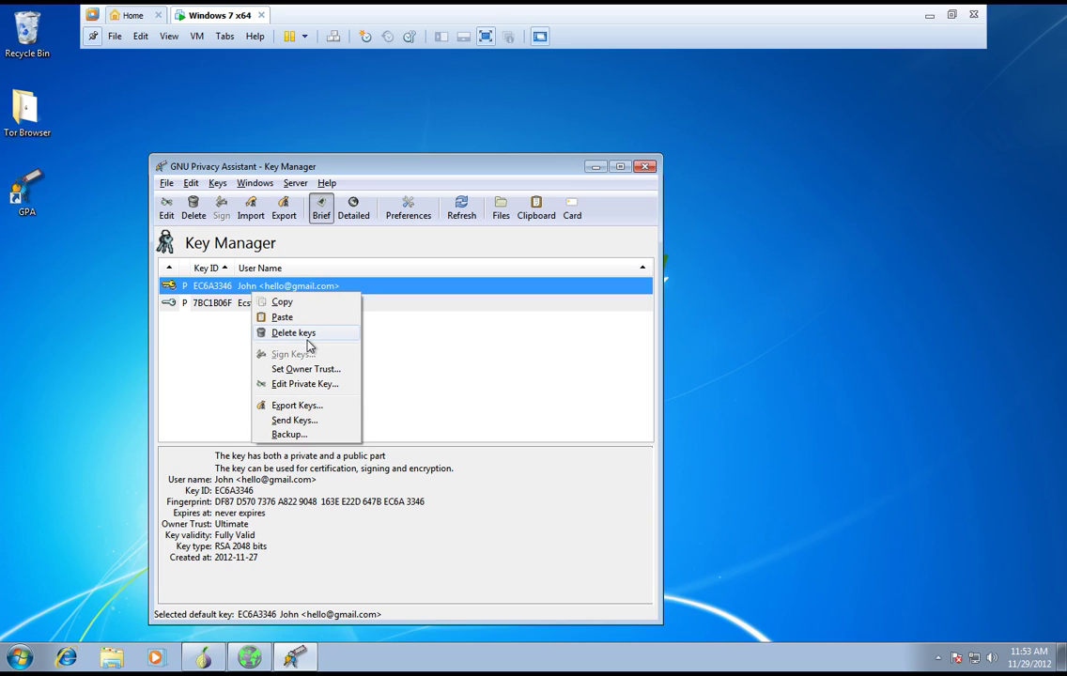
{"action": "left_click", "coordinate": [291, 333]}
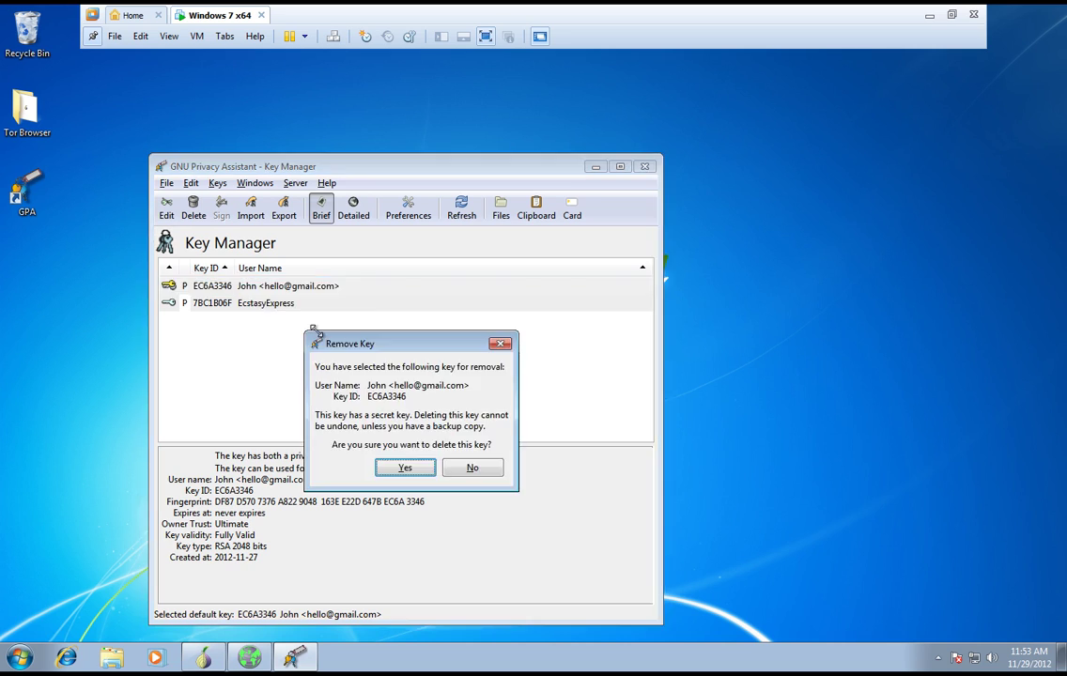
{"action": "key", "text": "Return"}
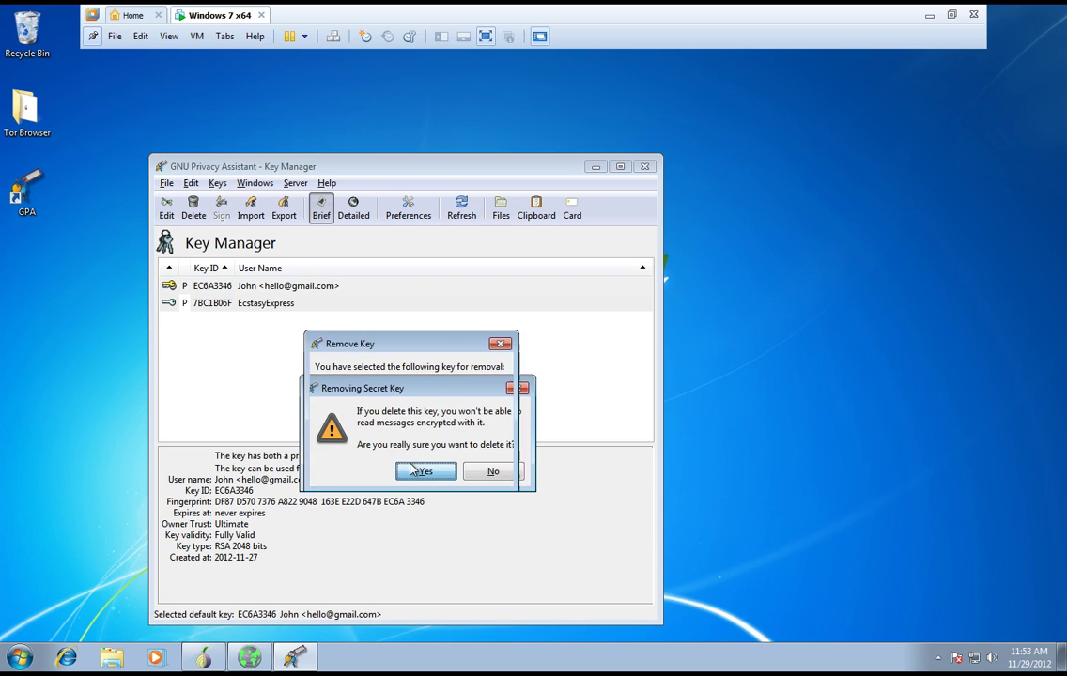
{"action": "left_click", "coordinate": [410, 467]}
- Delete the remaining vendor key and close the Key Manager
{"action": "left_click", "coordinate": [310, 288]}
{"action": "right_click", "coordinate": [310, 288]}
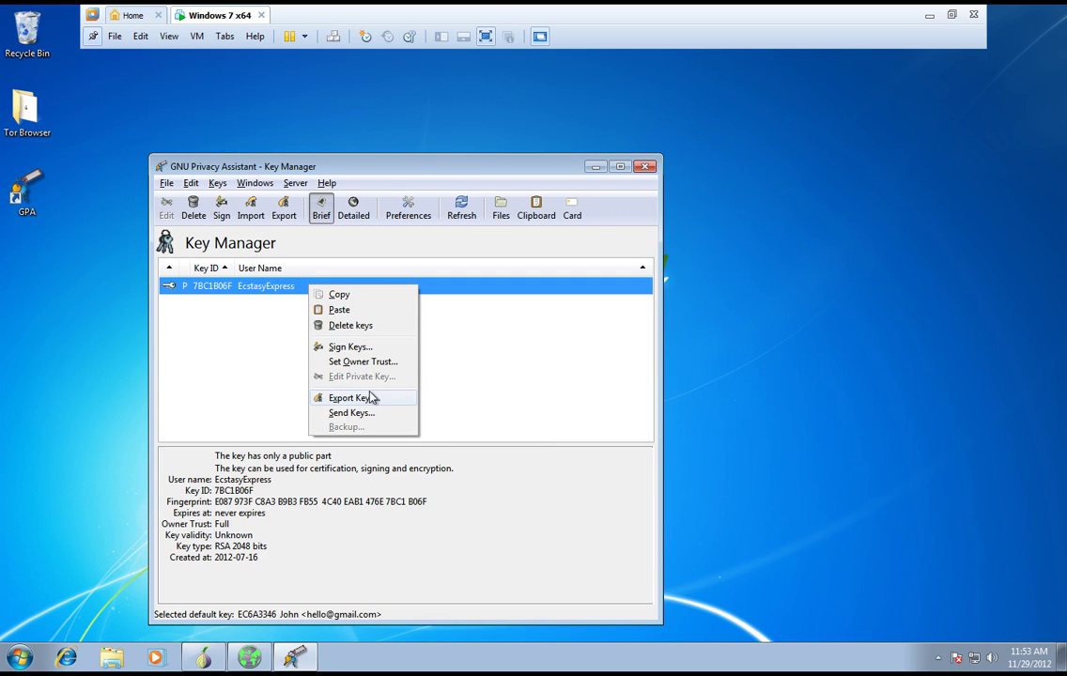
{"action": "left_click", "coordinate": [376, 327]}
{"action": "key", "text": "Return"}
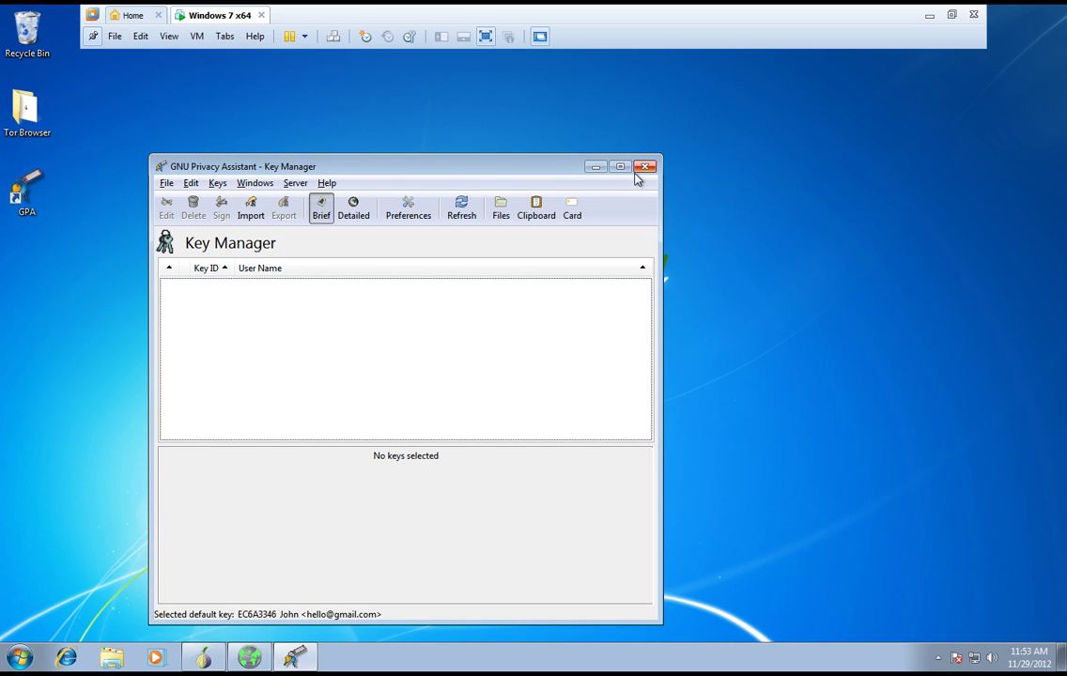
{"action": "left_click", "coordinate": [645, 166]}
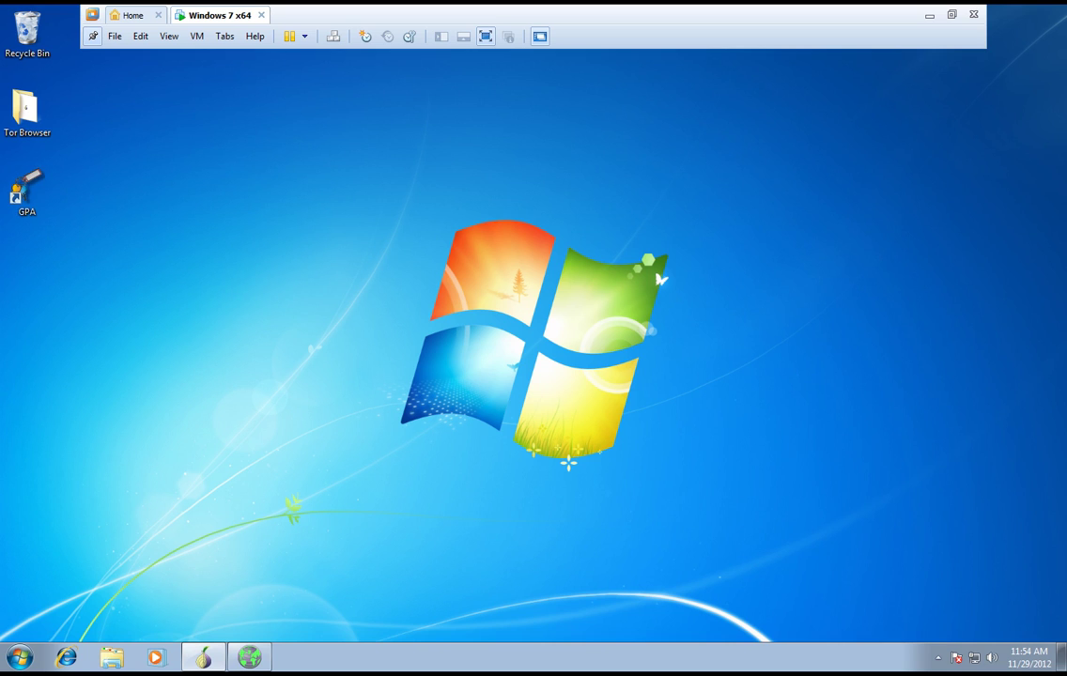
- Relaunch GPA, dismiss the missing default key error, and start key generation
{"action": "double_click", "coordinate": [27, 195]}
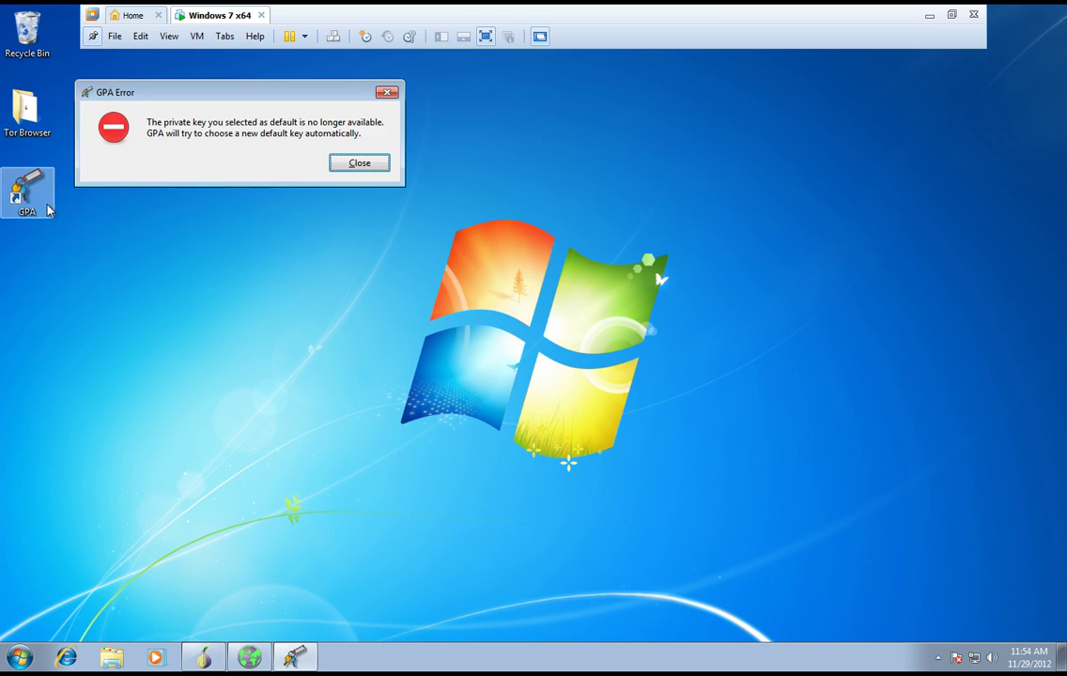
{"action": "left_click", "coordinate": [370, 165]}
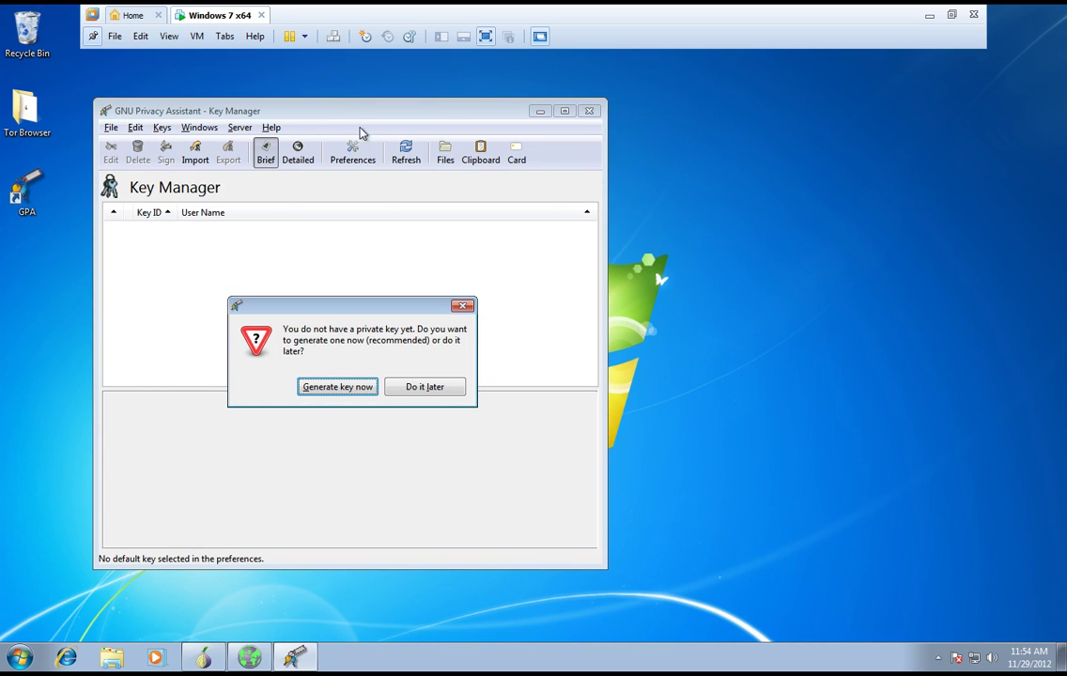
{"action": "left_click", "coordinate": [337, 387]}
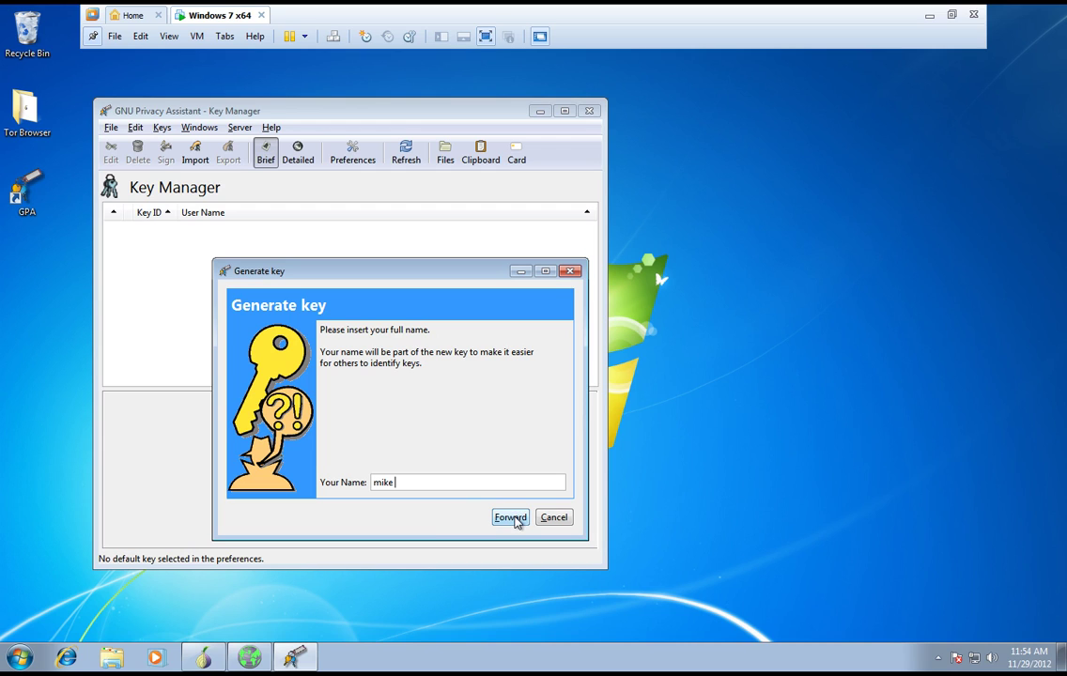
- Accept the full name, enter the owner's e-mail address, and keep the backup copy option
{"action": "left_click", "coordinate": [513, 520]}
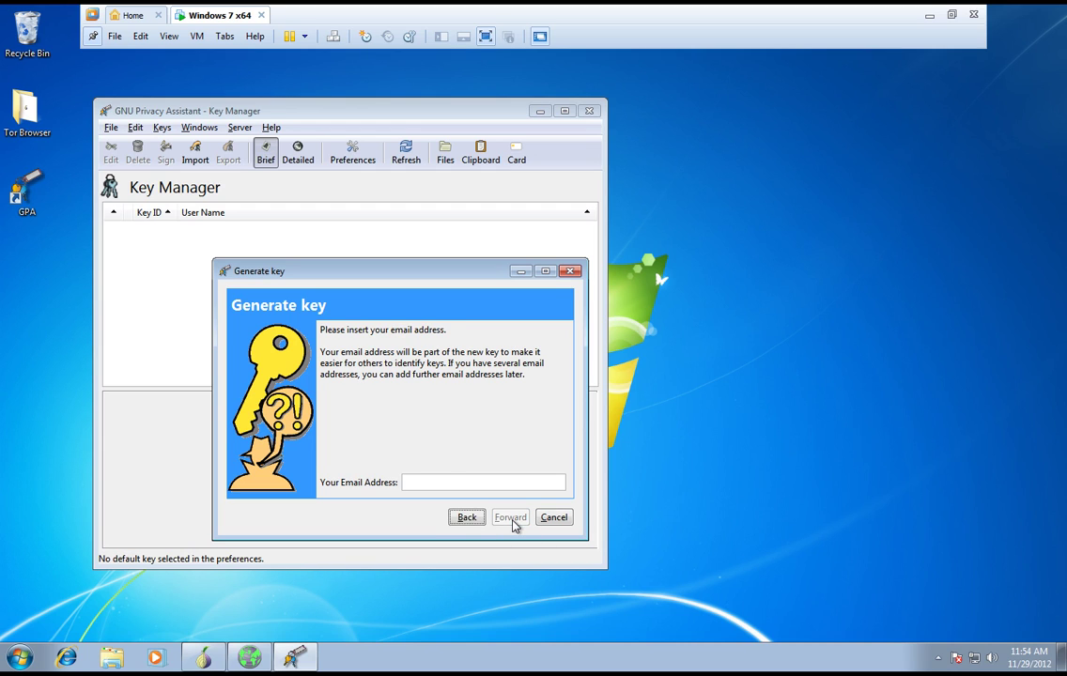
{"action": "left_click", "coordinate": [451, 480]}
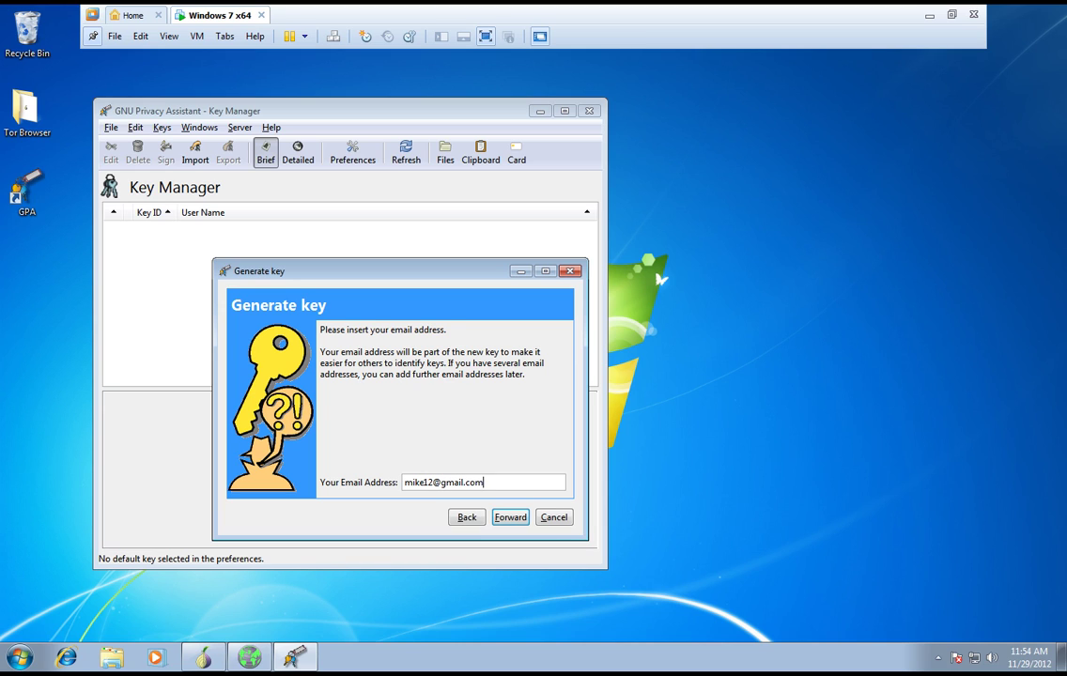
{"action": "left_click", "coordinate": [511, 517]}
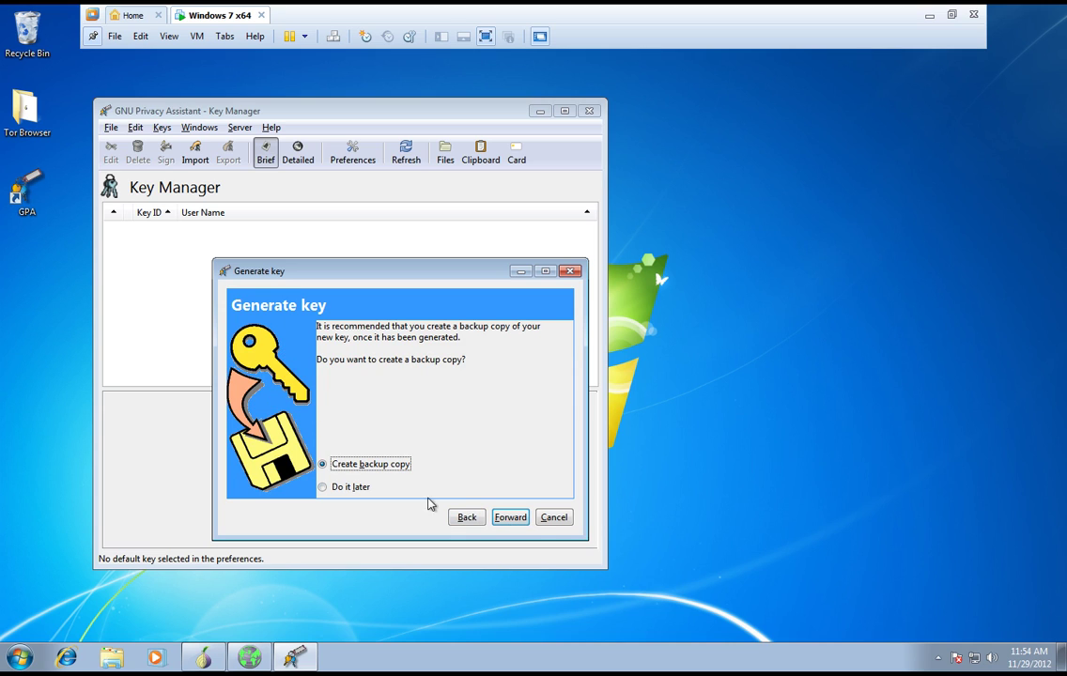
{"action": "left_click", "coordinate": [513, 522]}
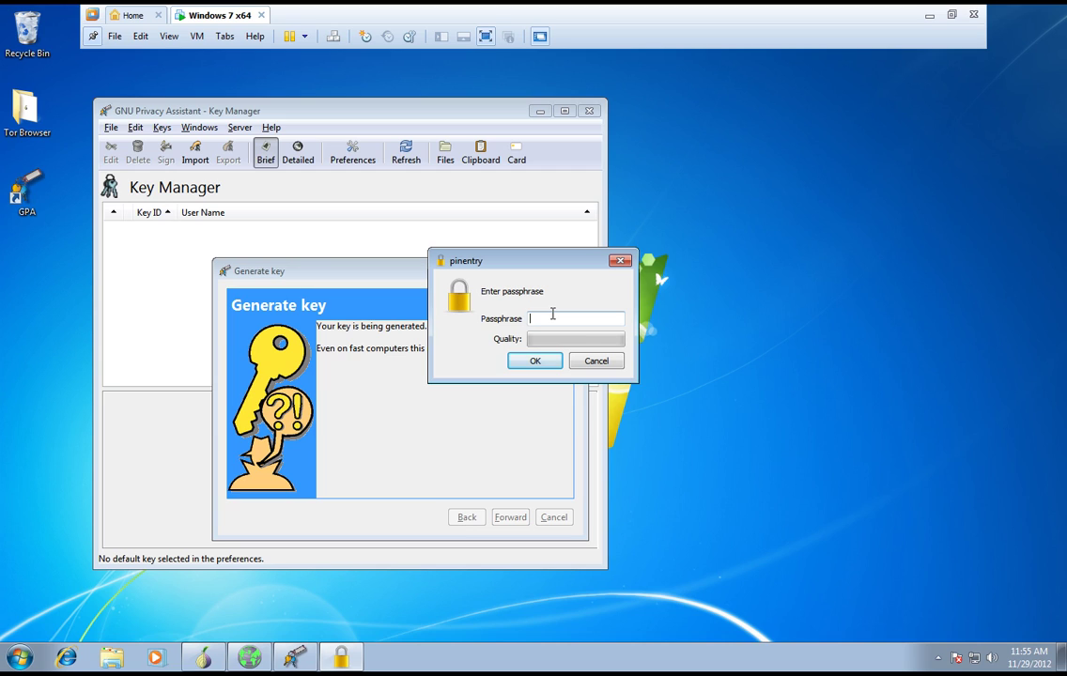
- Replace the rejected short passphrase with a longer one and confirm it in pinentry
{"action": "type", "text": "*****"}
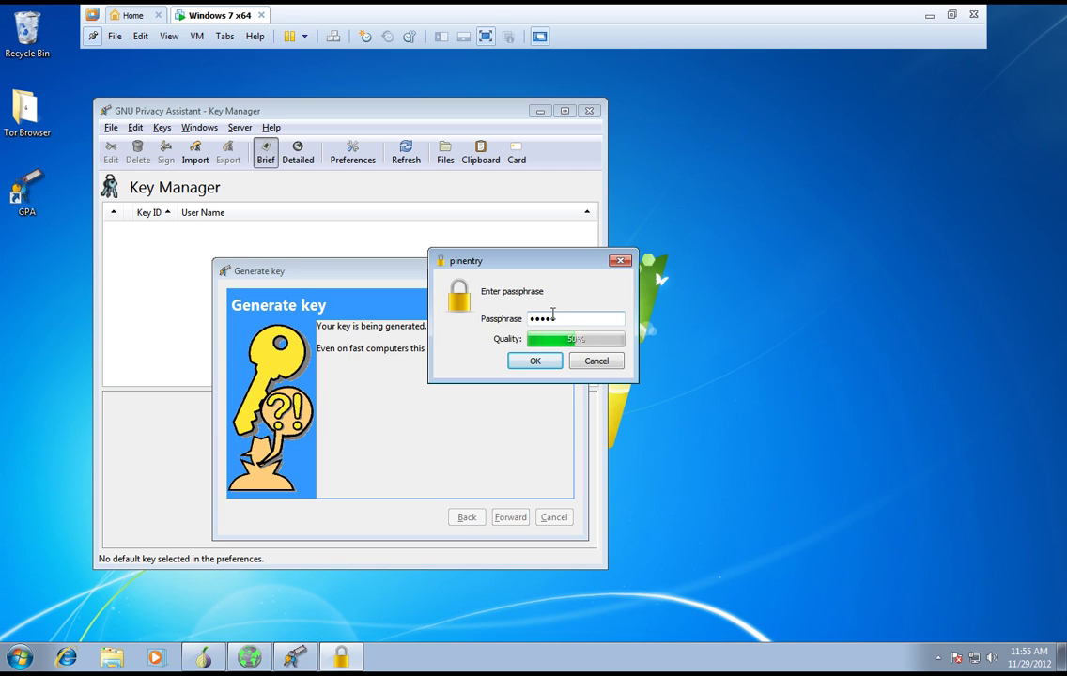
{"action": "key", "text": "BackSpace"}
{"action": "key", "text": "BackSpace"}
{"action": "key", "text": "BackSpace"}
{"action": "key", "text": "BackSpace"}
{"action": "key", "text": "BackSpace"}
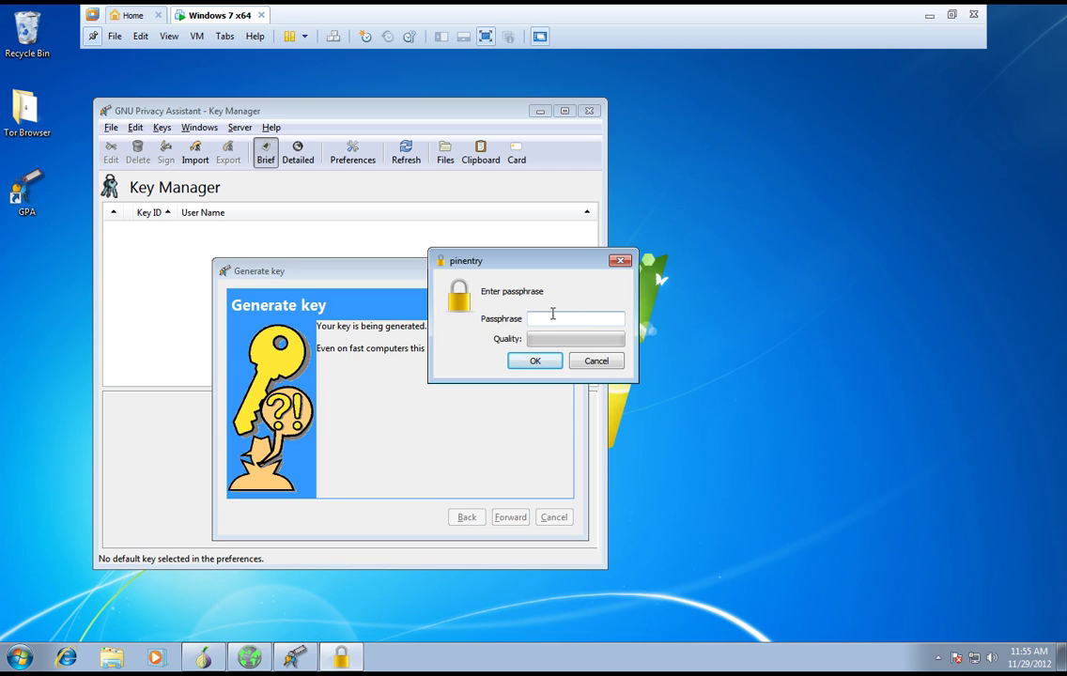
{"action": "type", "text": "******"}
{"action": "key", "text": "Return"}
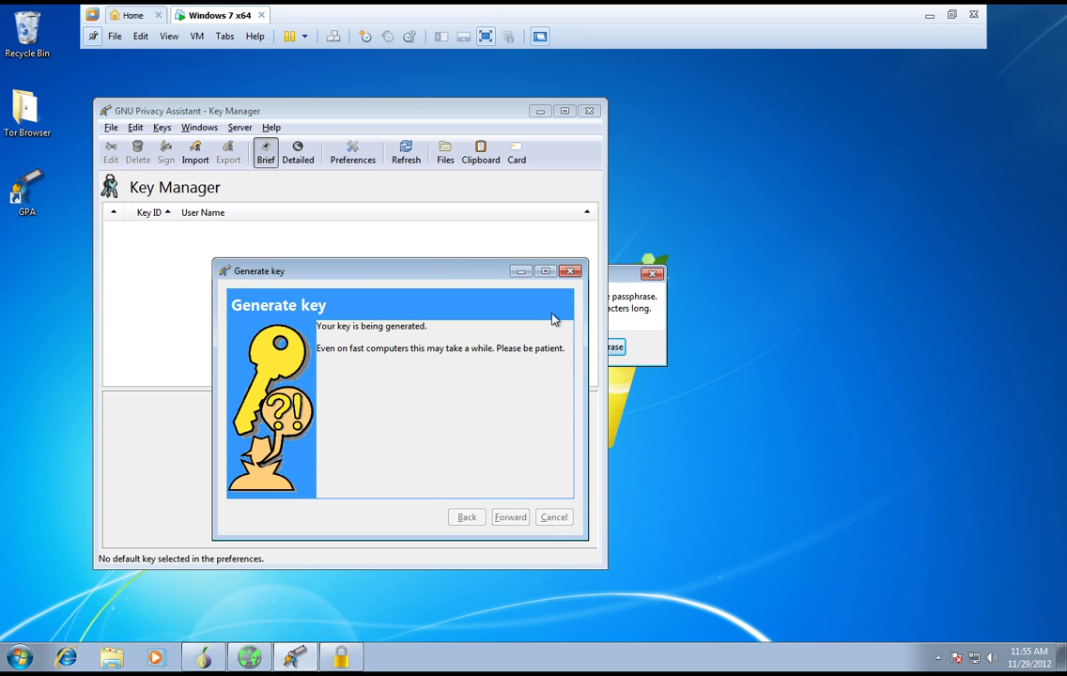
{"action": "left_click", "coordinate": [650, 343]}
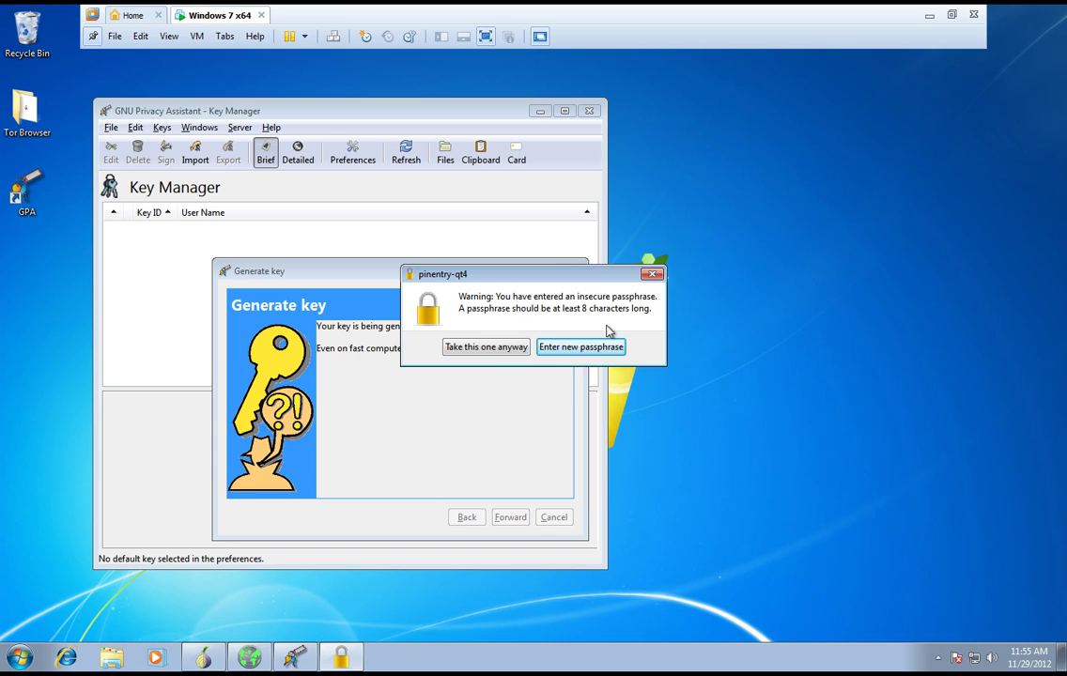
{"action": "left_click", "coordinate": [584, 349]}
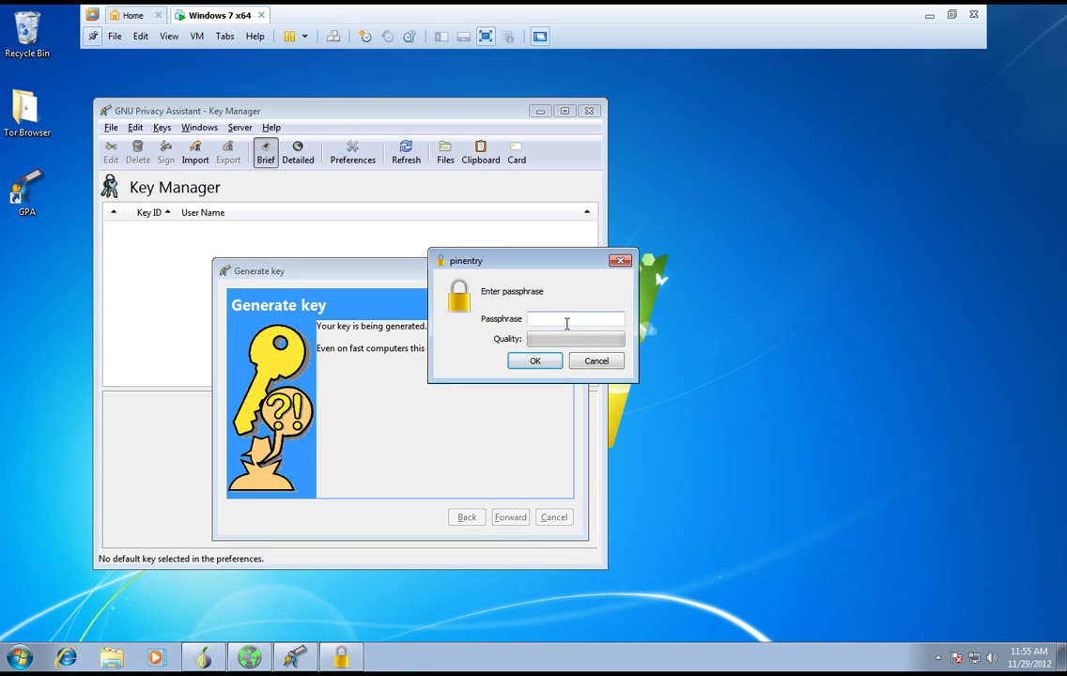
{"action": "type", "text": "************"}
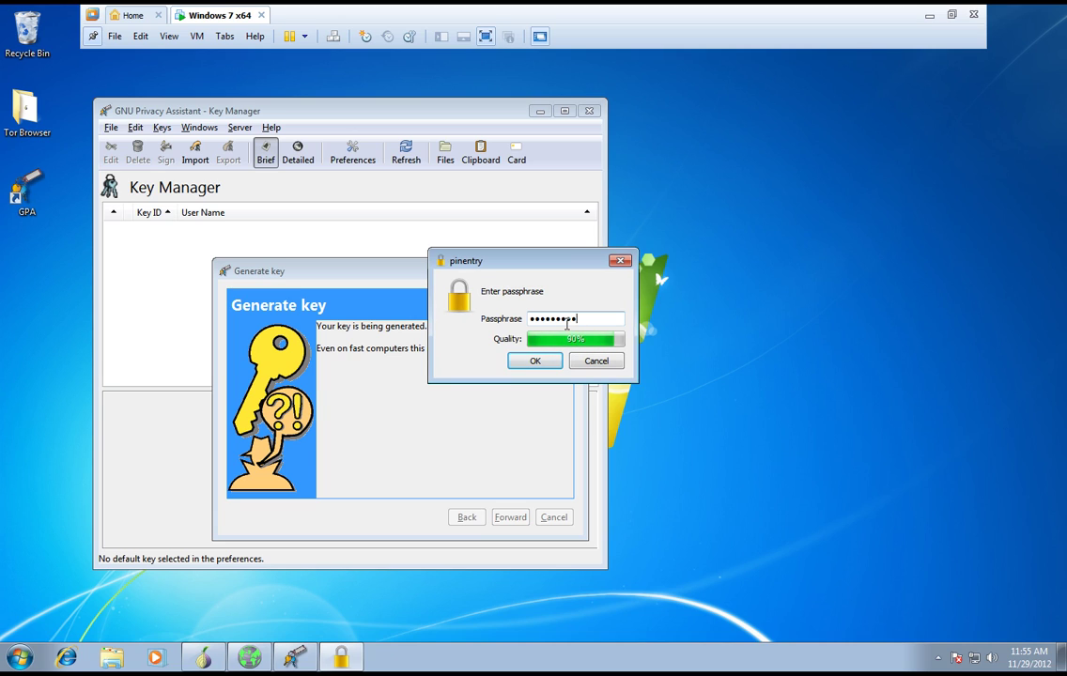
{"action": "type", "text": "***"}
{"action": "key", "text": "Return"}
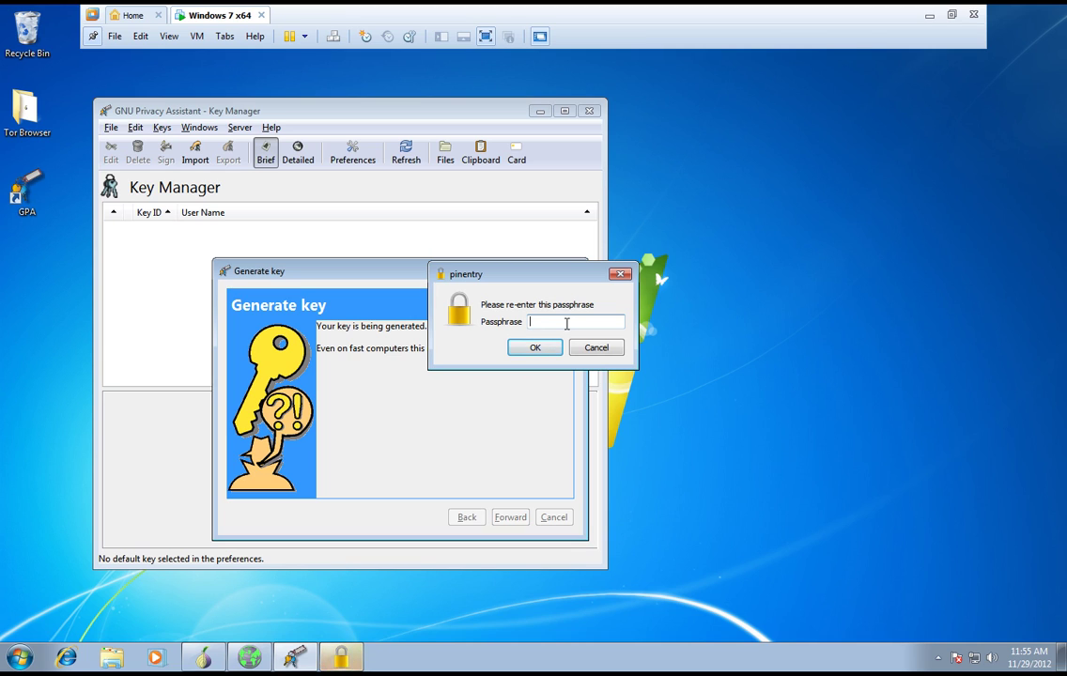
{"action": "type", "text": "*******"}
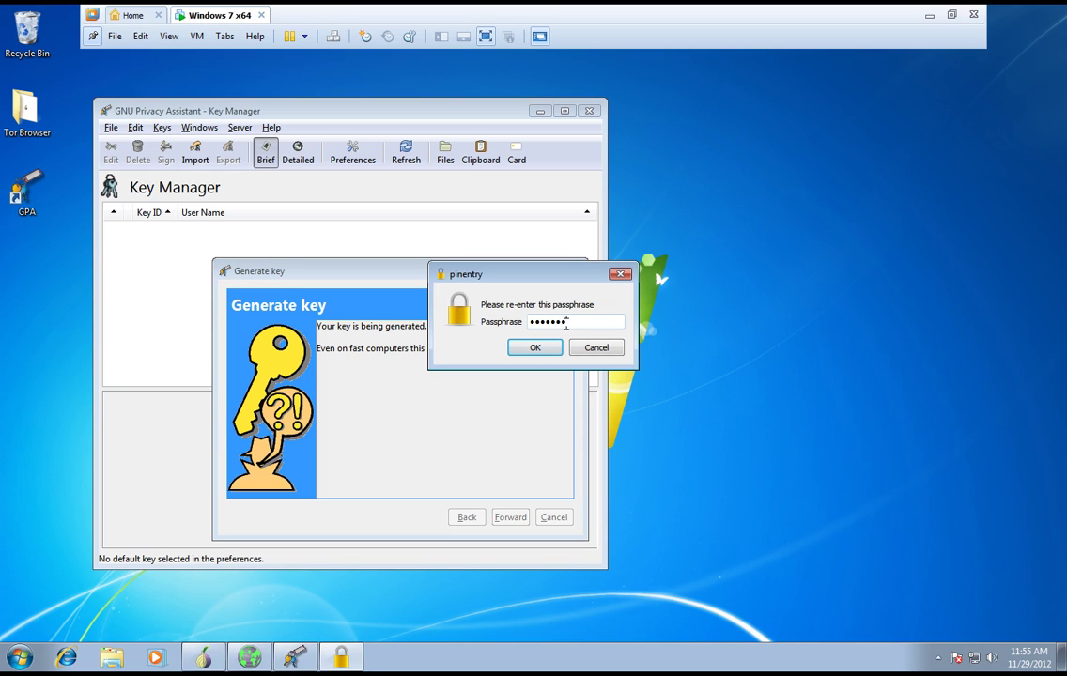
{"action": "type", "text": "****"}
{"action": "key", "text": "Return"}
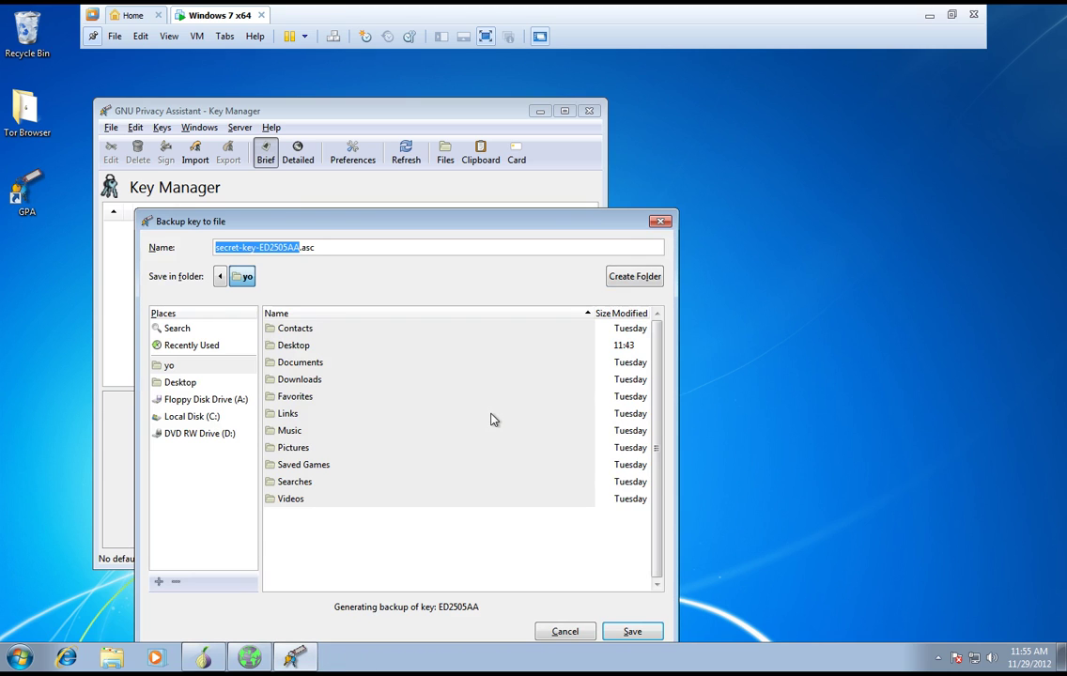
- Save secret-key-ED2505AA.asc to the Desktop, creating a 'Secret key' folder, and close the confirmation
{"action": "left_click_drag", "start_coordinate": [395, 225], "coordinate": [433, 153]}
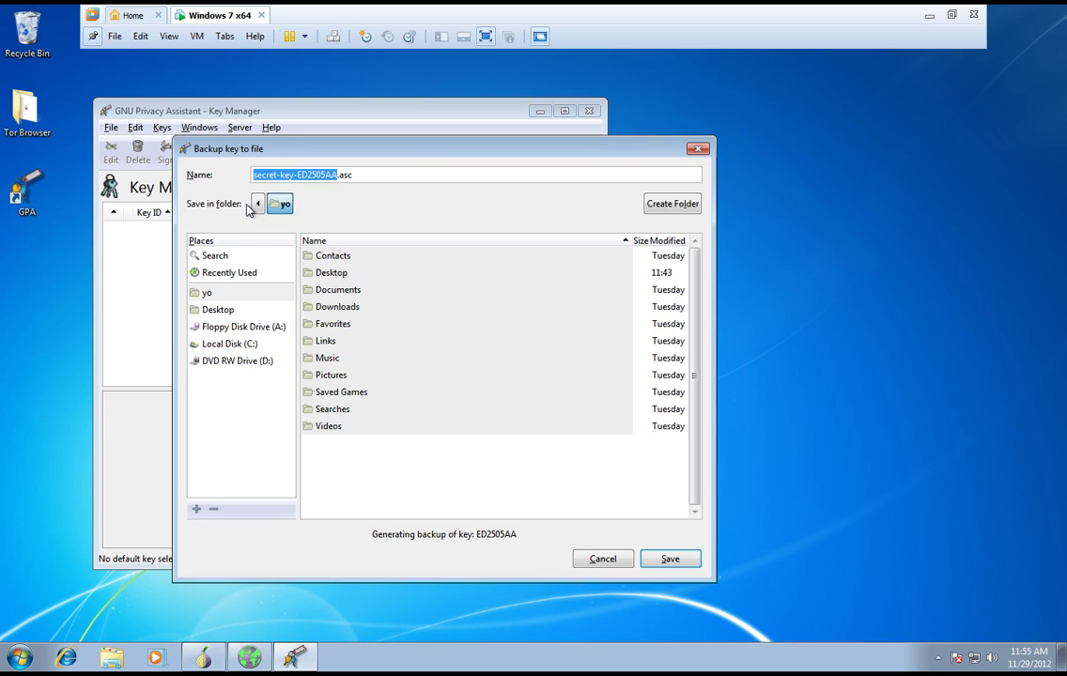
{"action": "left_click", "coordinate": [216, 310]}
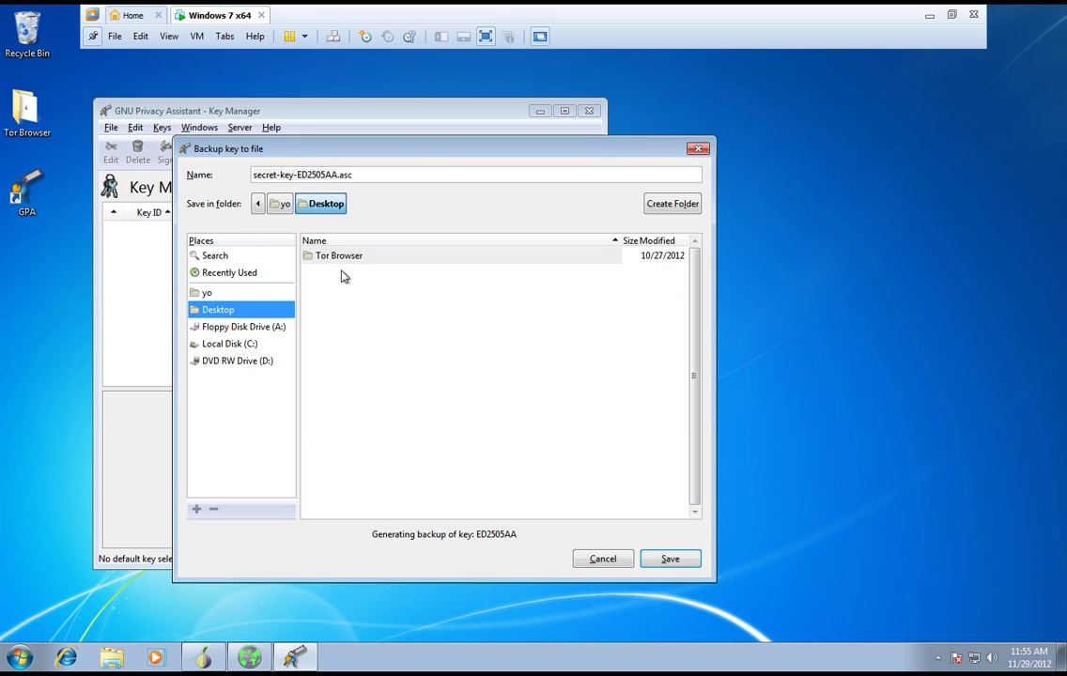
{"action": "left_click", "coordinate": [682, 205]}
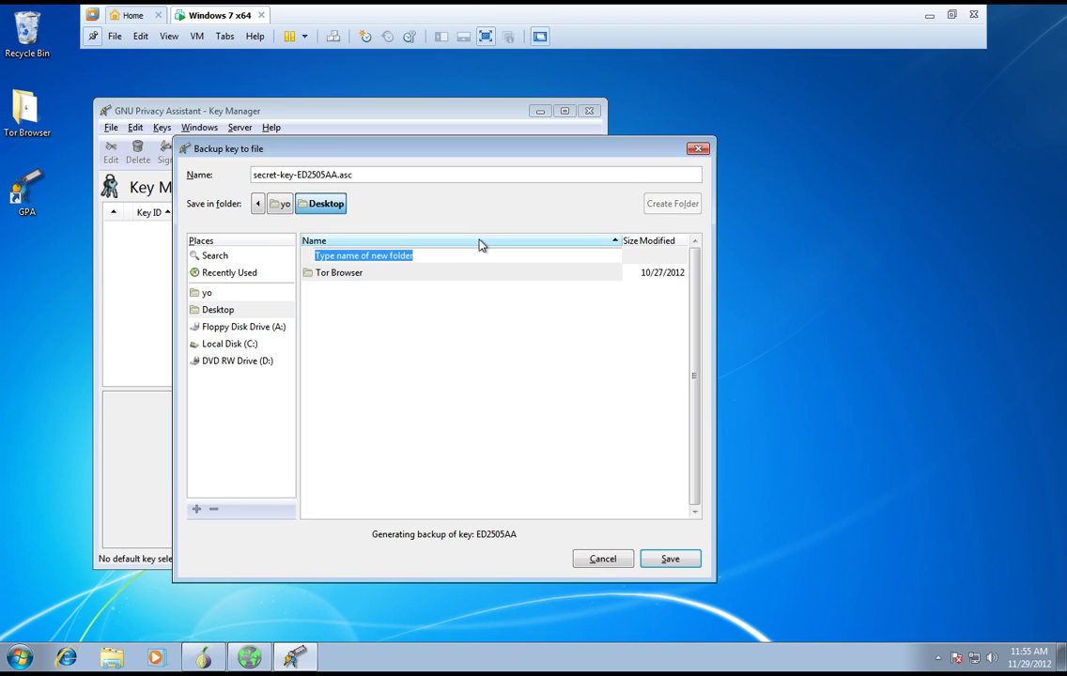
{"action": "type", "text": "Sec"}
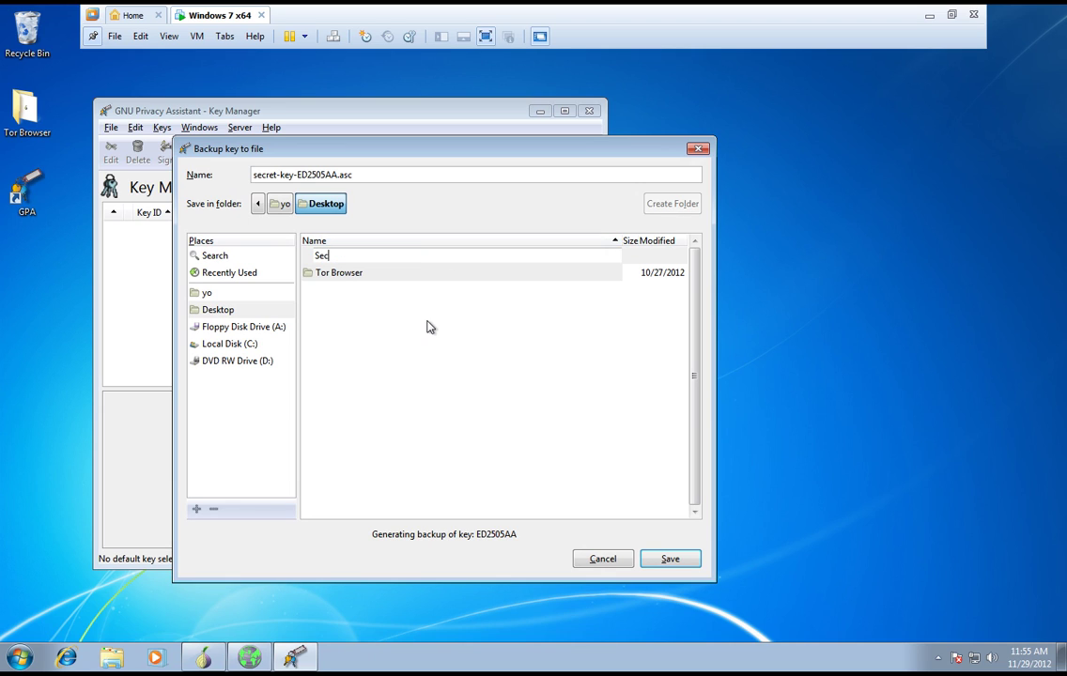
{"action": "type", "text": "ret key"}
{"action": "left_click", "coordinate": [671, 563]}
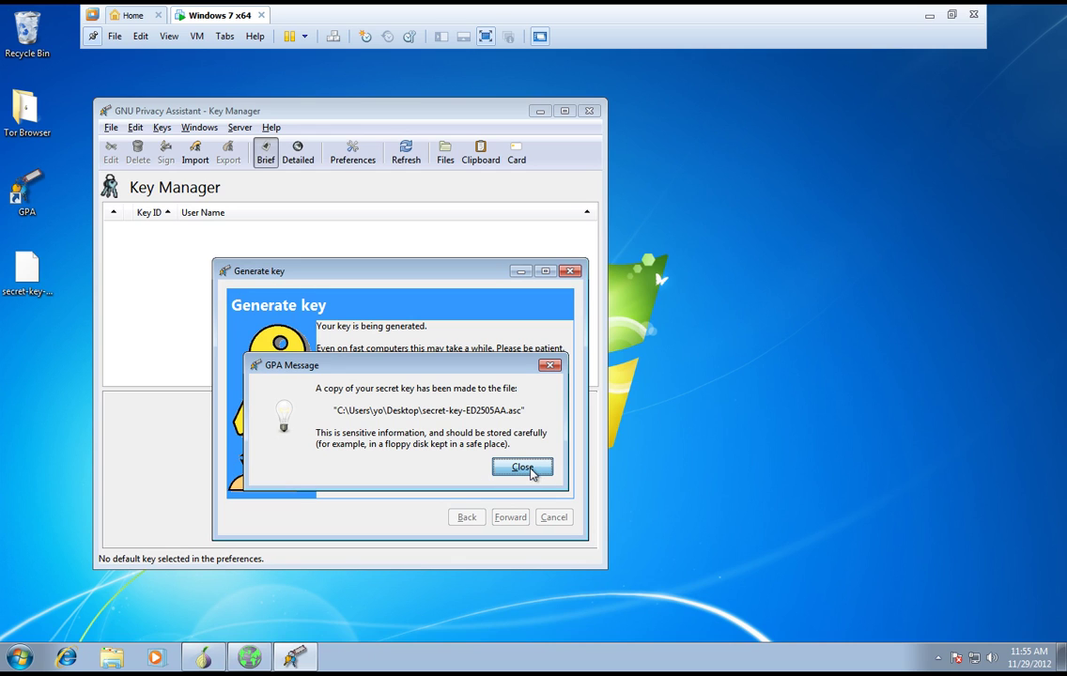
{"action": "left_click", "coordinate": [531, 469]}
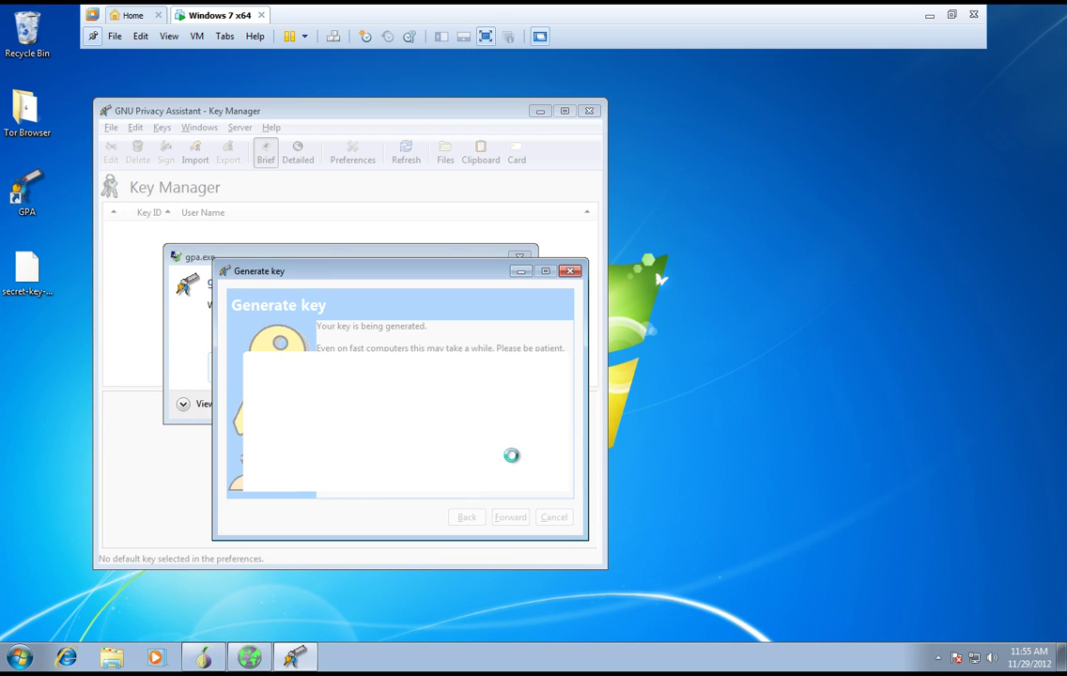
- Close the gpa.exe crash dialog, relaunch GPA, and select key ED2505AA to view its details
{"action": "left_click", "coordinate": [489, 256]}
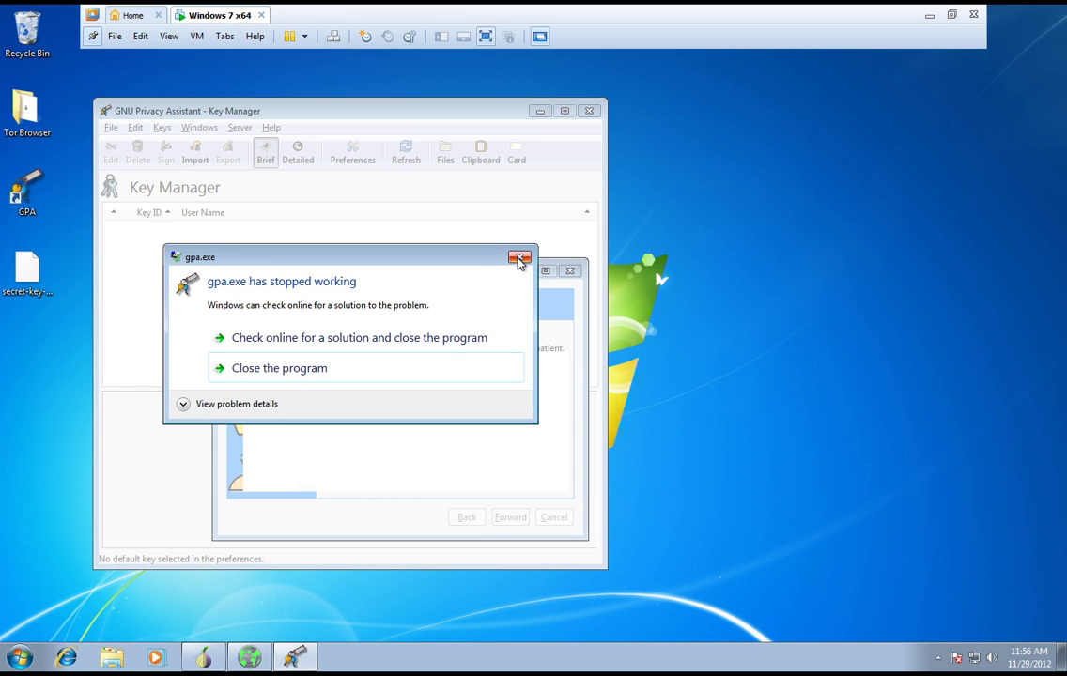
{"action": "left_click", "coordinate": [520, 258]}
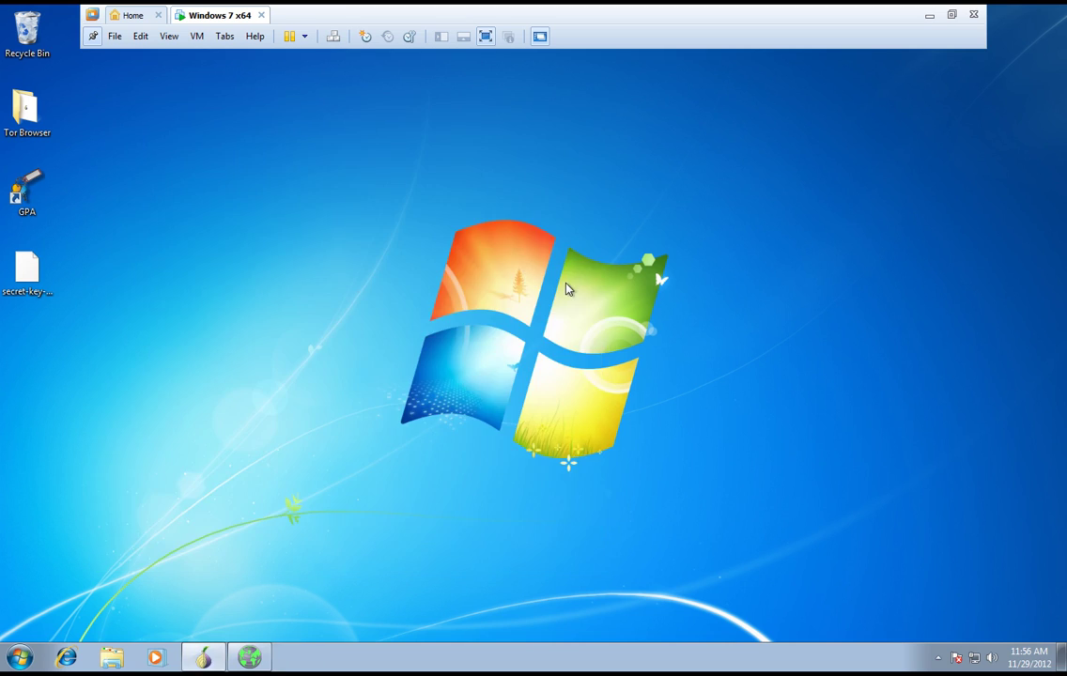
{"action": "left_click", "coordinate": [27, 270]}
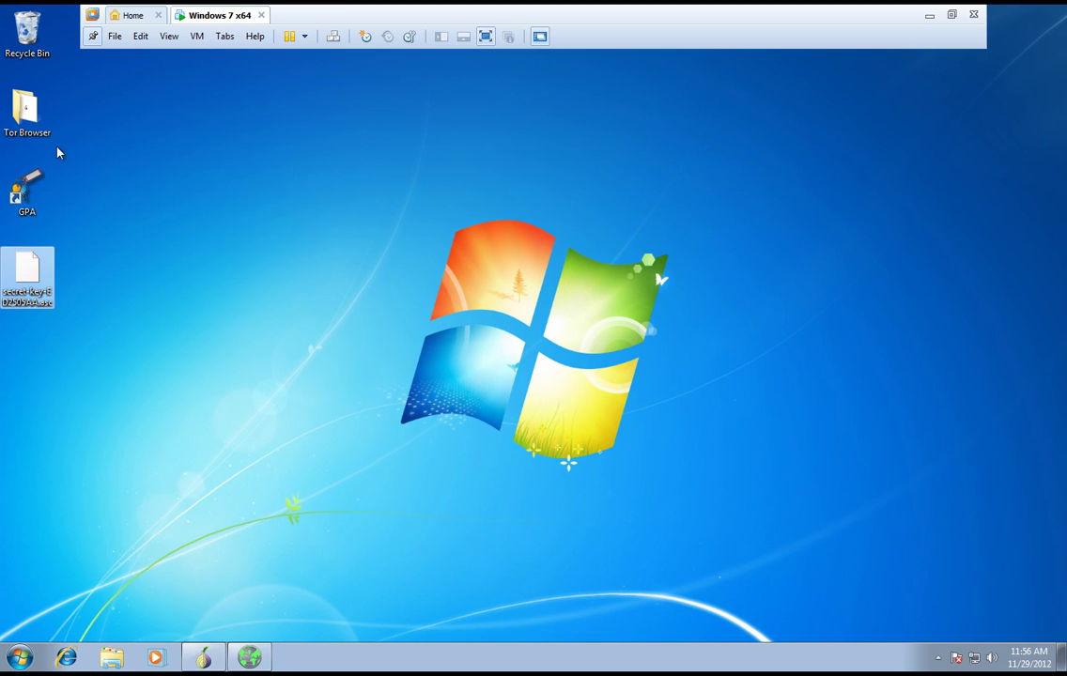
{"action": "left_click", "coordinate": [47, 181]}
{"action": "double_click", "coordinate": [47, 182]}
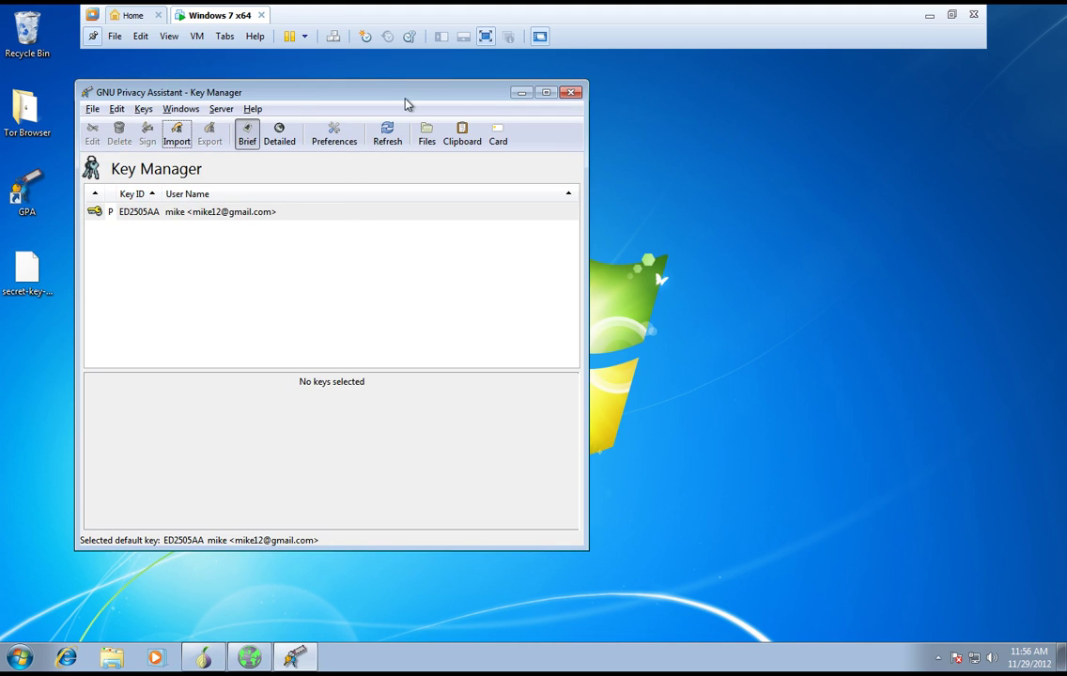
{"action": "left_click_drag", "start_coordinate": [405, 98], "coordinate": [507, 98]}
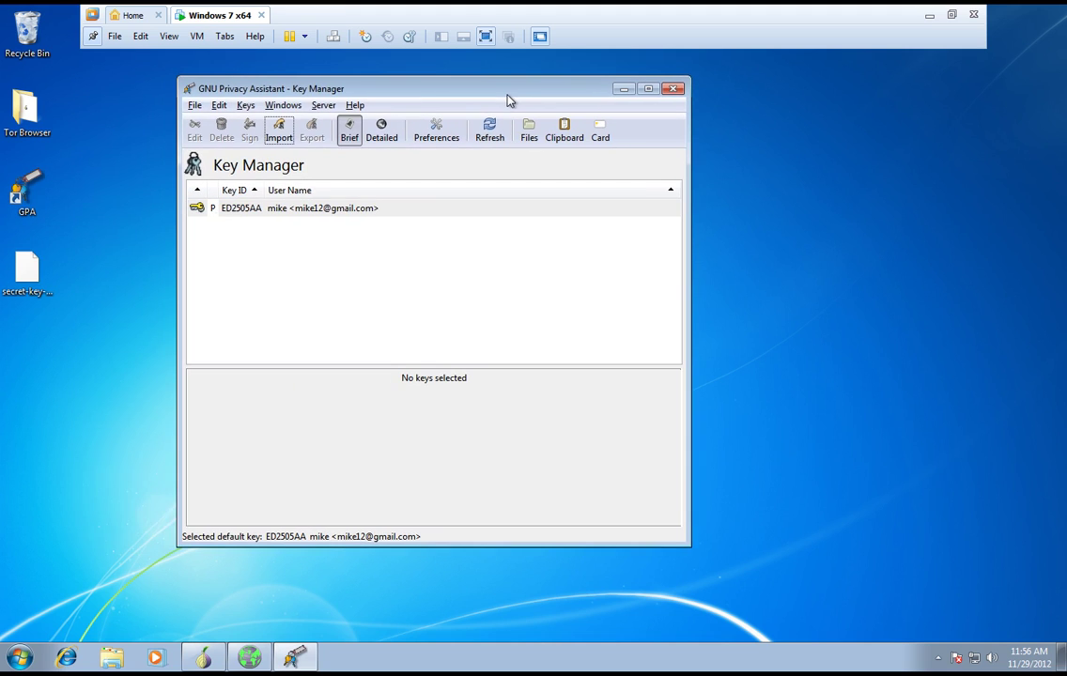
{"action": "left_click", "coordinate": [325, 210]}
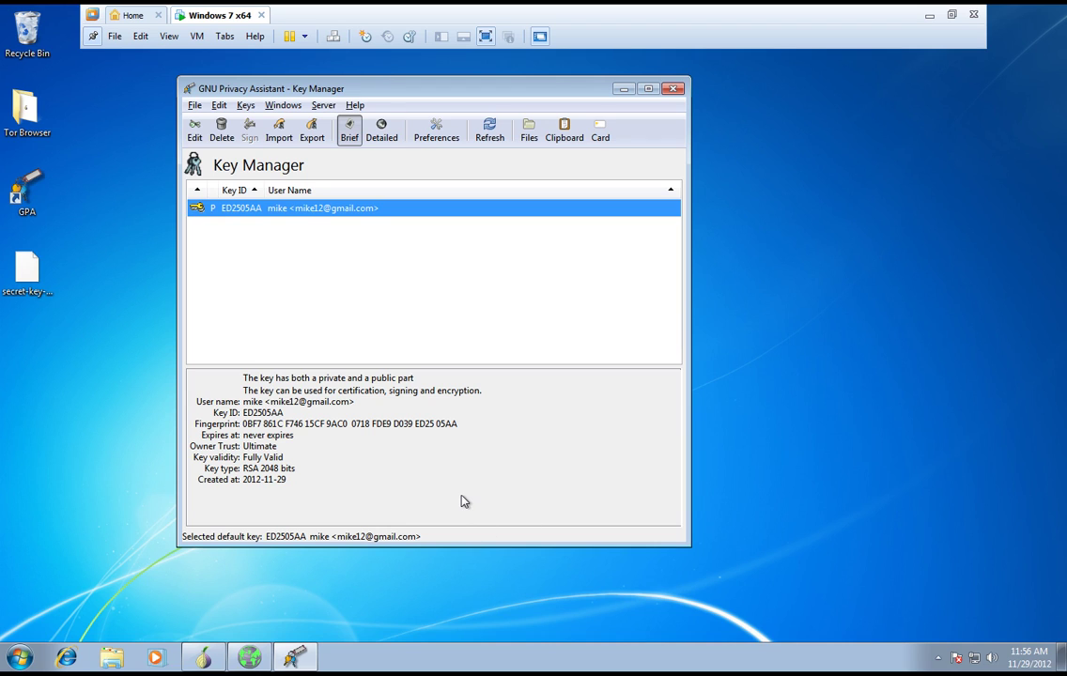
- Copy the vendor's full PGP public key block from the Tor Browser profile page, then minimize the browser
{"action": "left_click", "coordinate": [266, 660]}
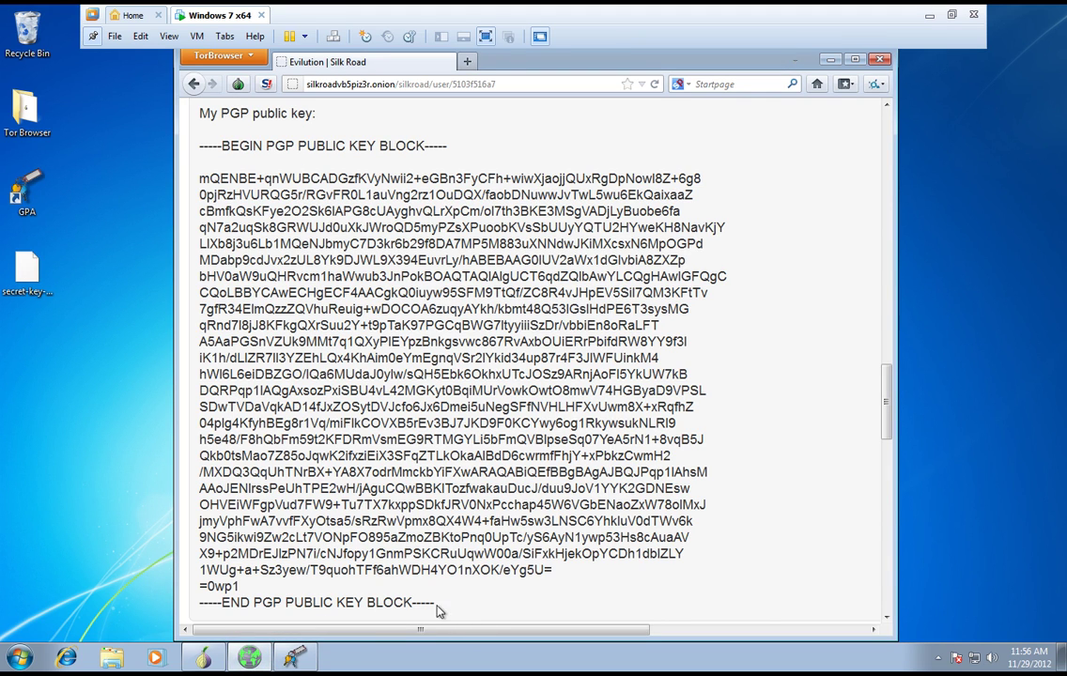
{"action": "left_click_drag", "start_coordinate": [439, 604], "coordinate": [174, 150]}
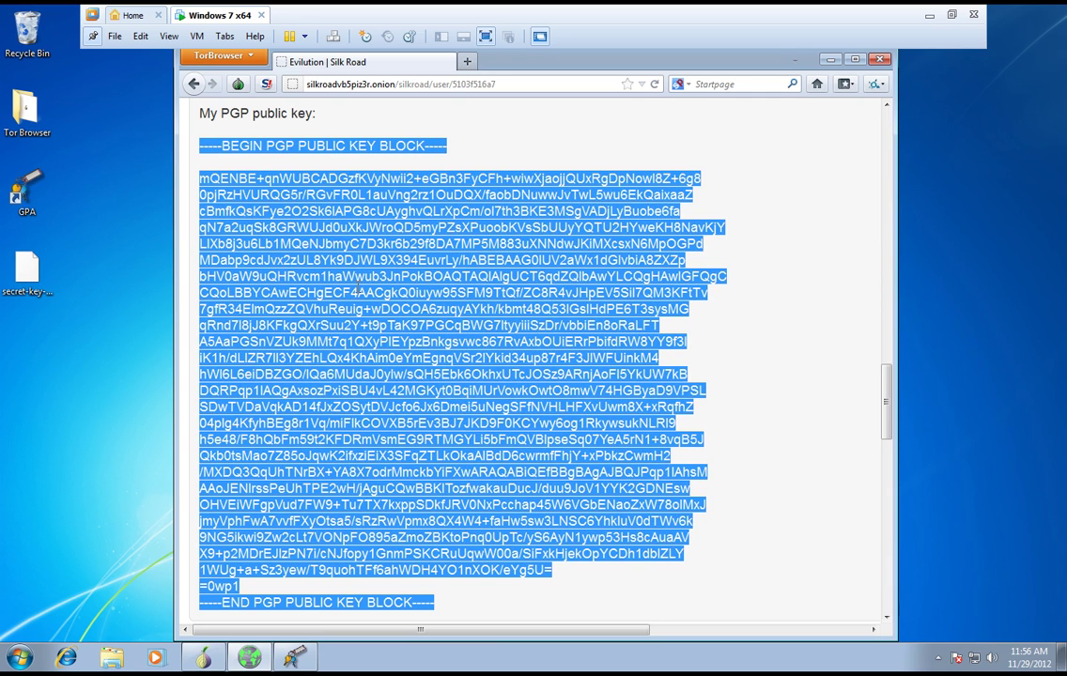
{"action": "right_click", "coordinate": [379, 293]}
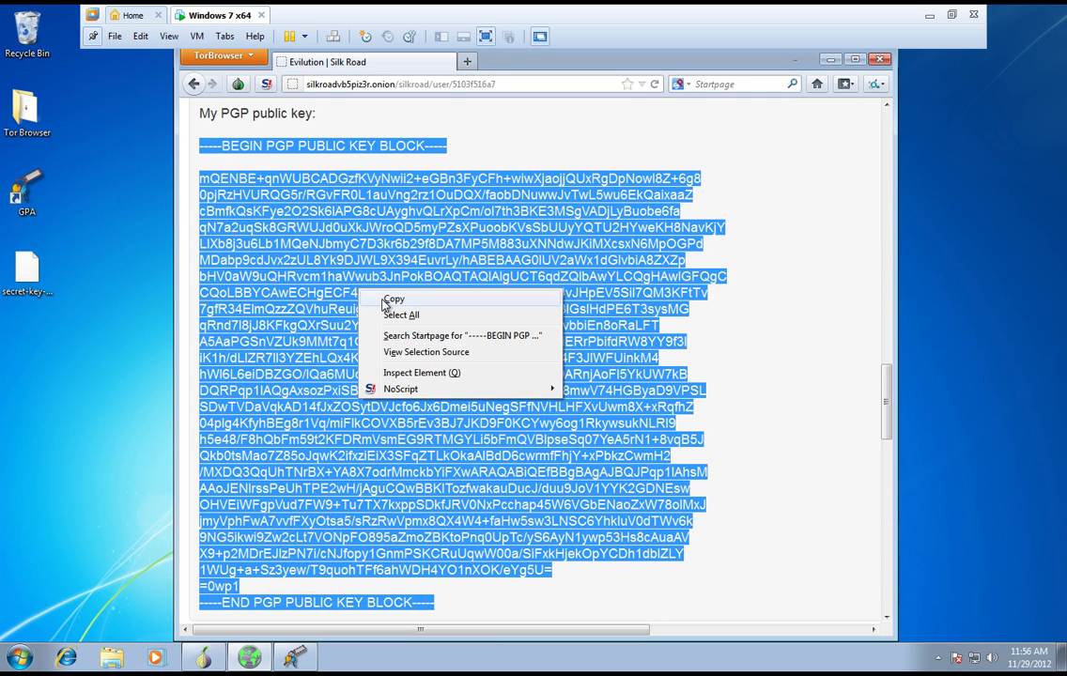
{"action": "left_click", "coordinate": [390, 300]}
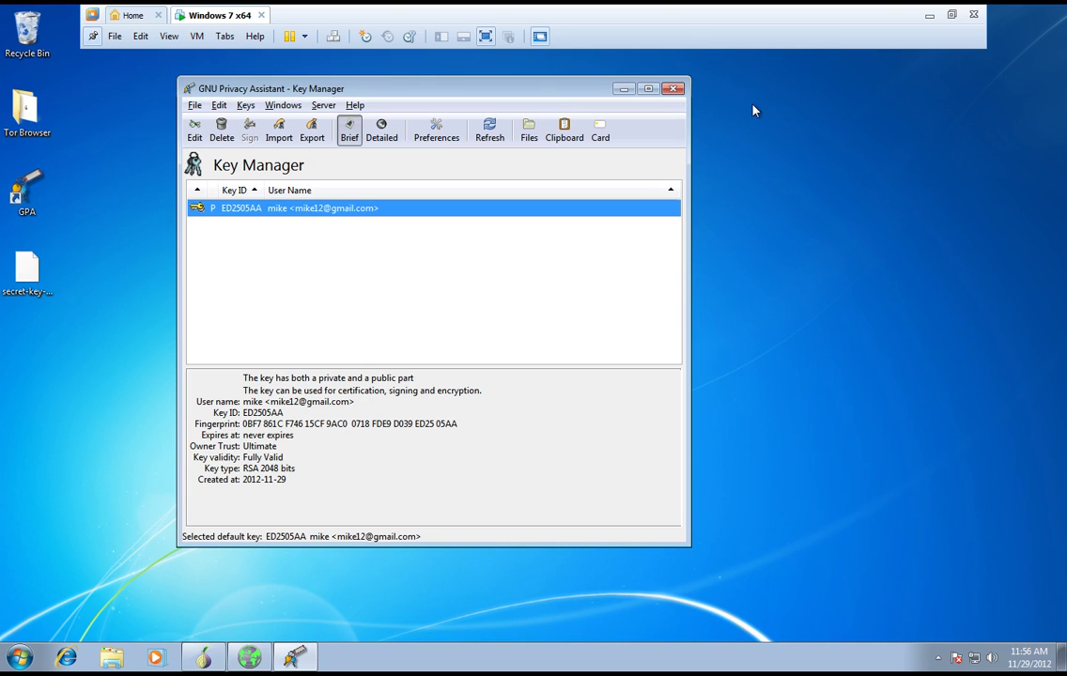
{"action": "left_click", "coordinate": [831, 59]}
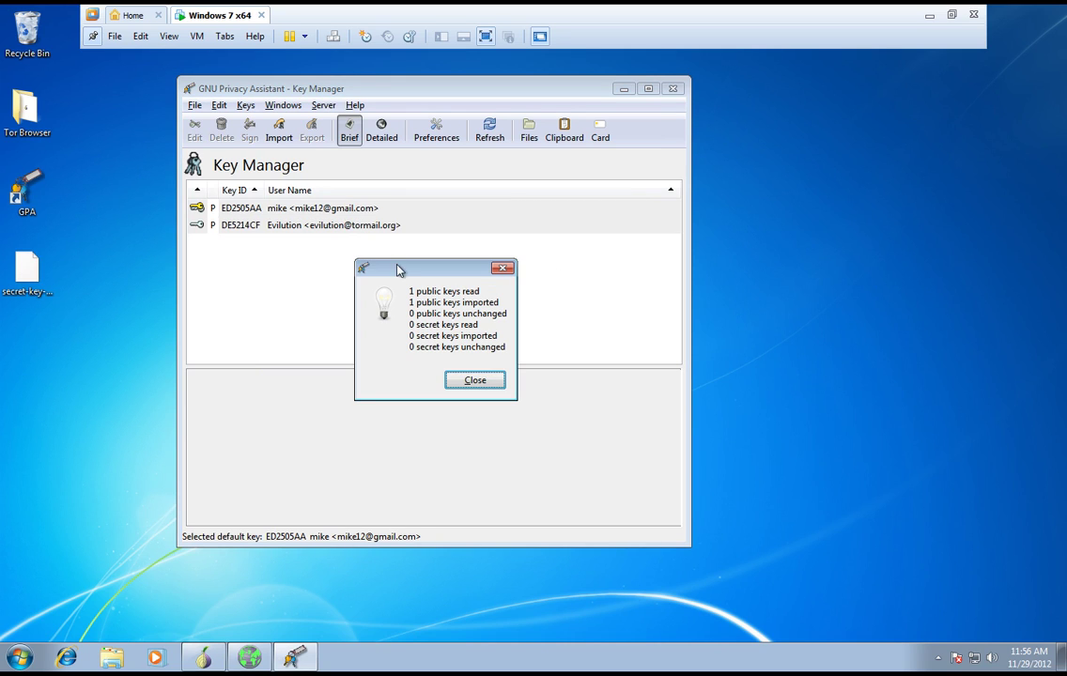
- Close the import summary and show vendor key DE5214CF's details: public only, validity Unknown
{"action": "left_click", "coordinate": [473, 385]}
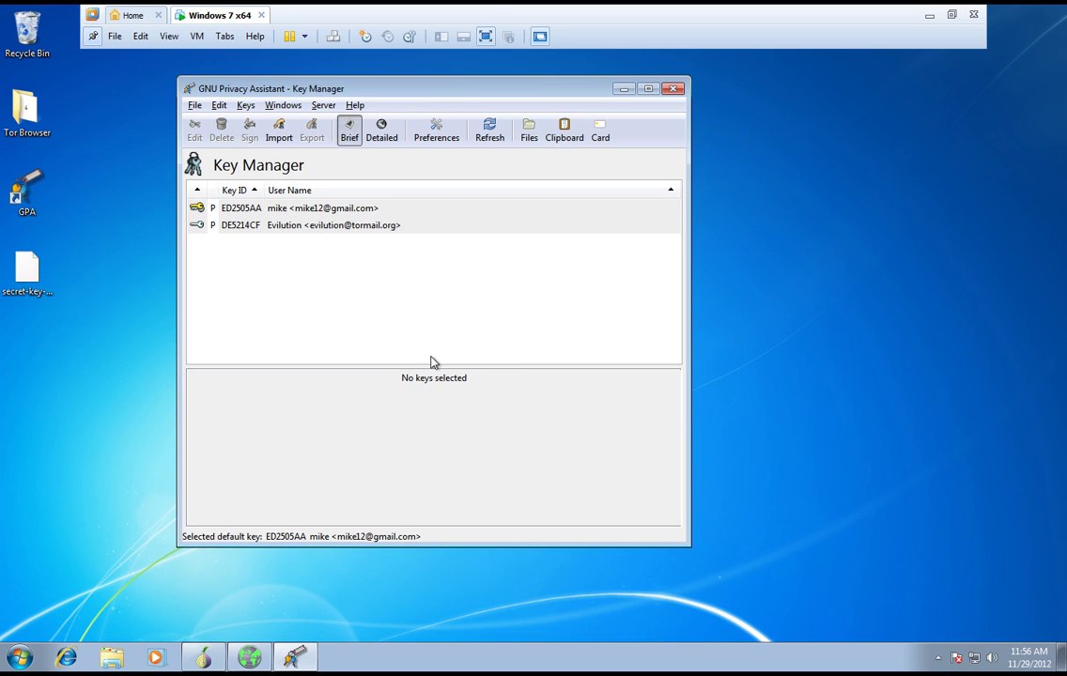
{"action": "left_click", "coordinate": [324, 227]}
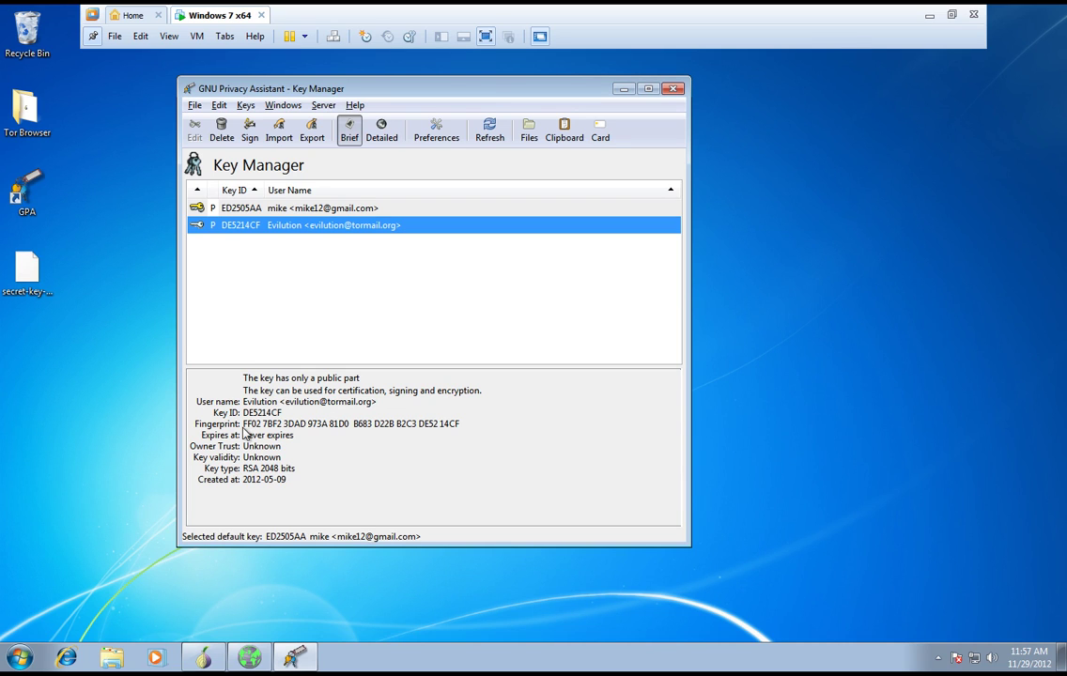
- Set the vendor key DE5214CF's owner trust to Full
{"action": "right_click", "coordinate": [407, 225]}
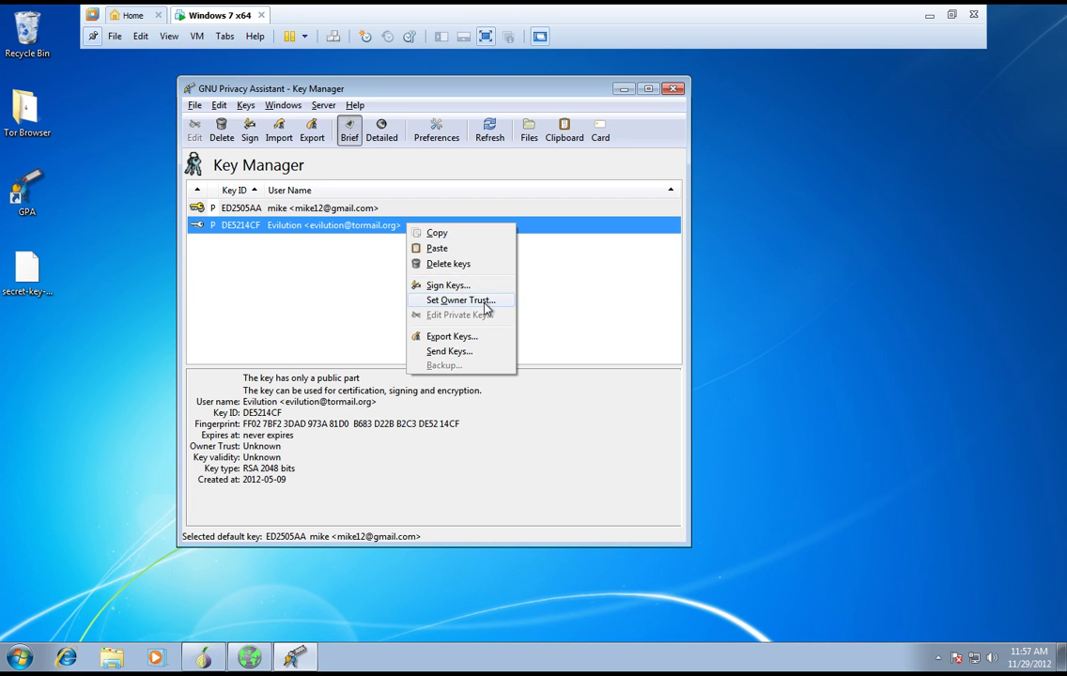
{"action": "left_click", "coordinate": [481, 302]}
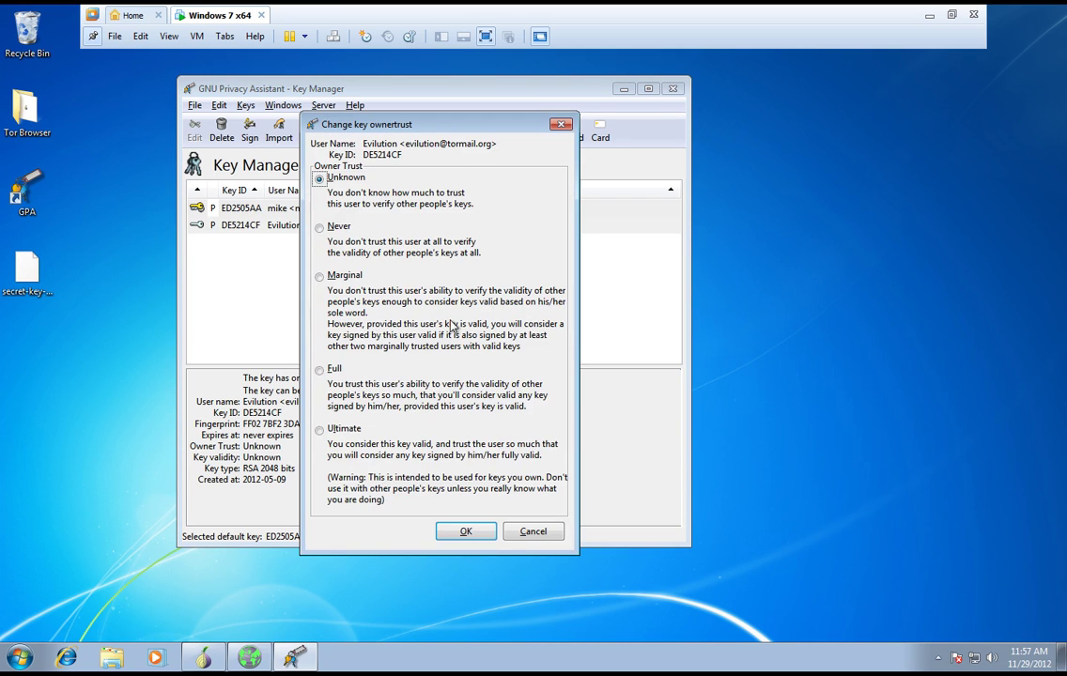
{"action": "left_click", "coordinate": [323, 374]}
{"action": "left_click", "coordinate": [466, 531]}
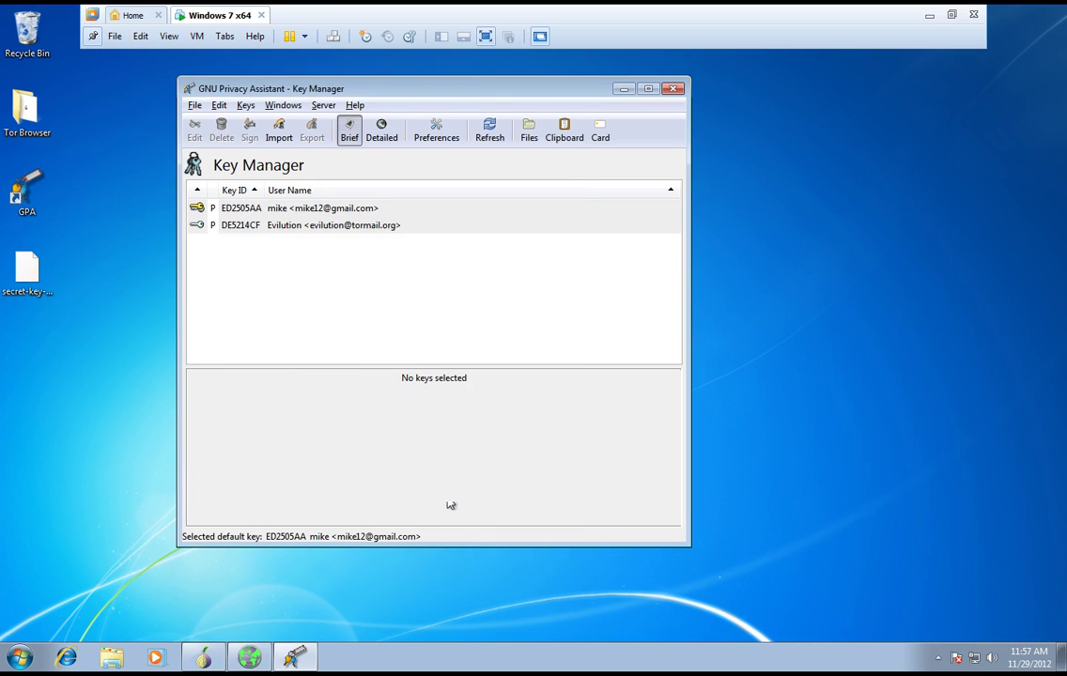
- Sign the vendor's key with your default key, entering your passphrase, making it Fully Valid
{"action": "left_click", "coordinate": [314, 226]}
{"action": "right_click", "coordinate": [337, 223]}
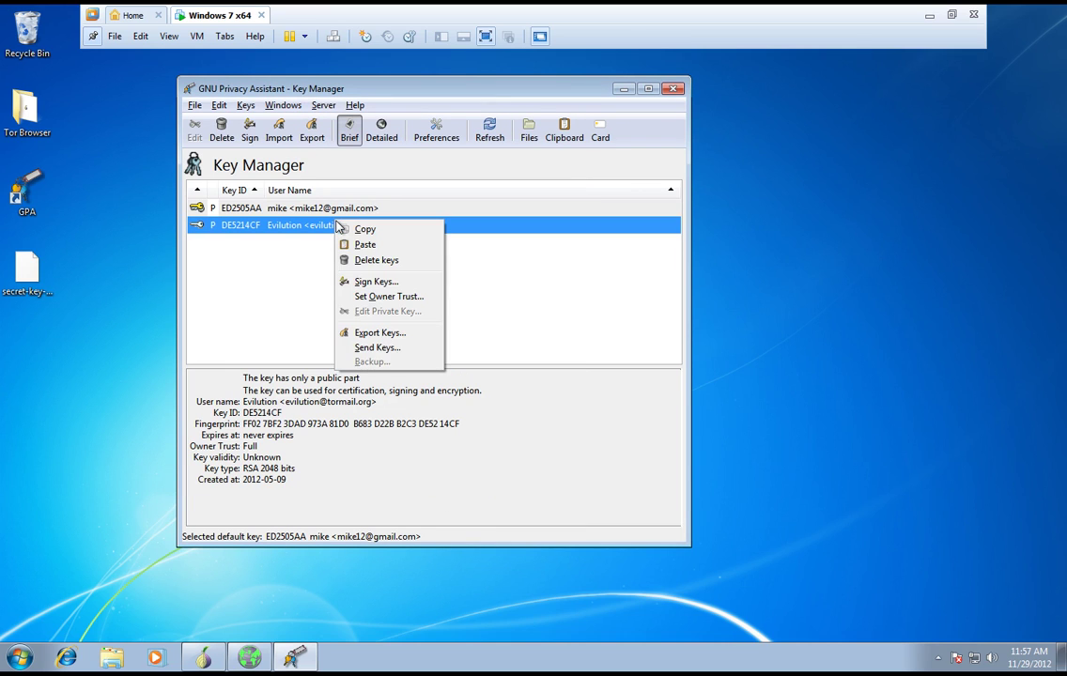
{"action": "left_click", "coordinate": [403, 281]}
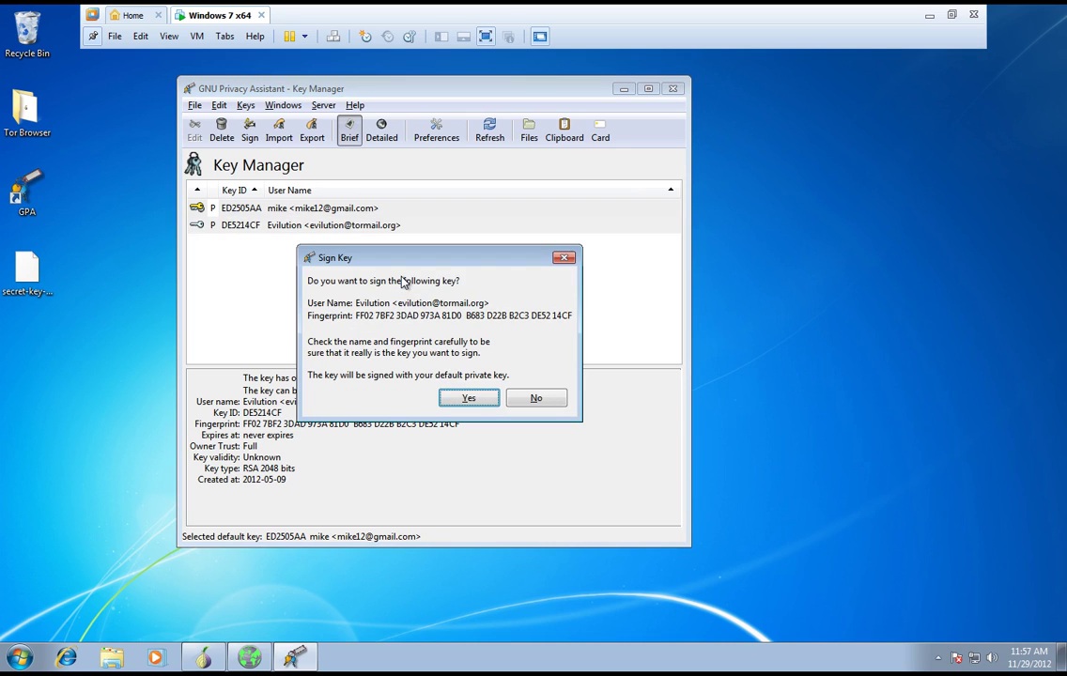
{"action": "left_click", "coordinate": [467, 400]}
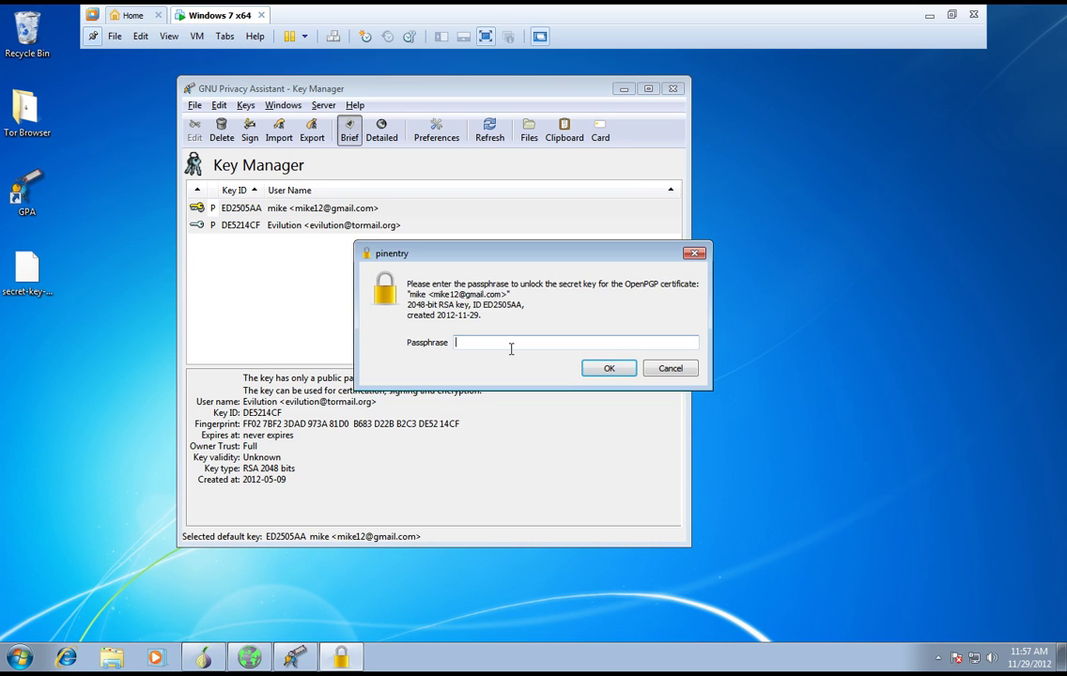
{"action": "type", "text": "••••••••••"}
{"action": "key", "text": "Return"}
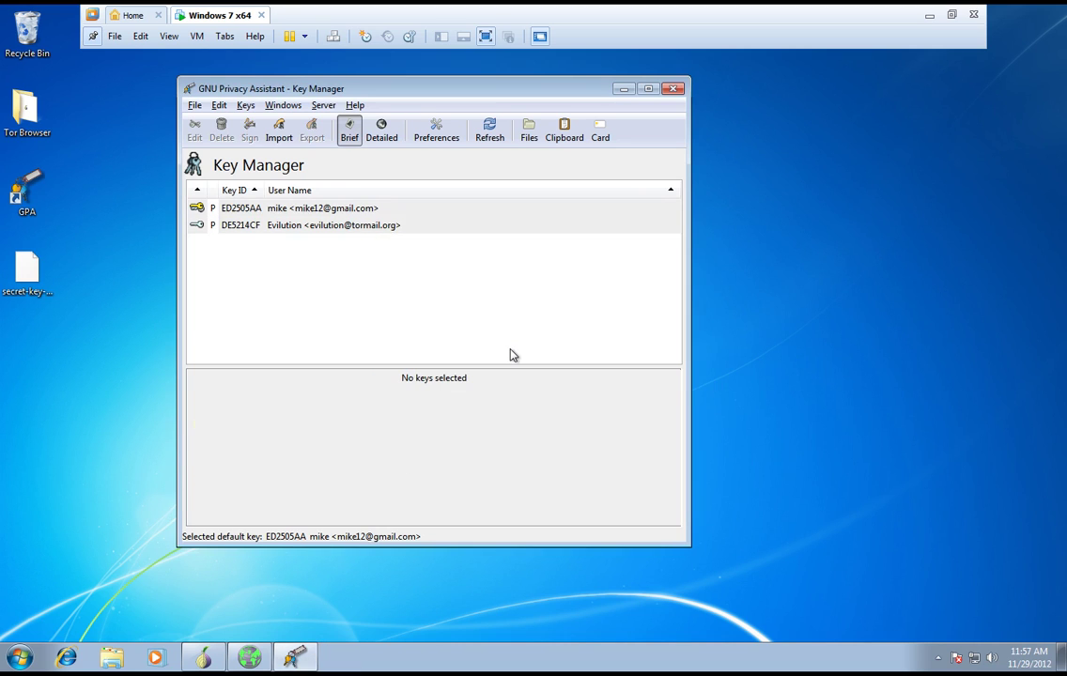
{"action": "left_click", "coordinate": [297, 230]}
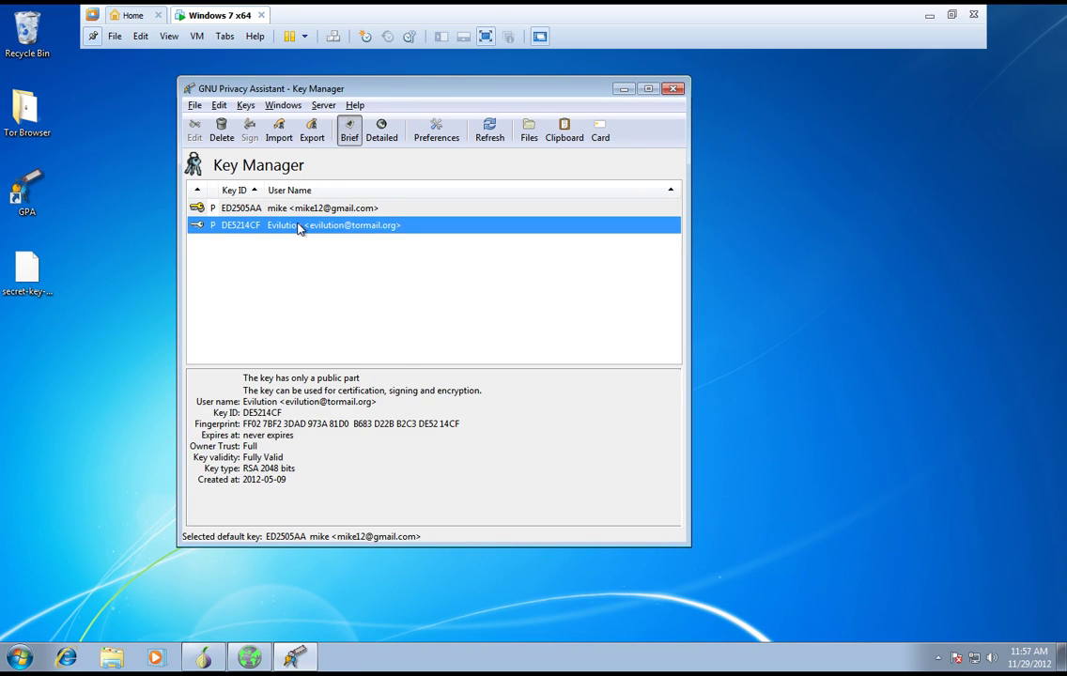
- Send vendor key DE5214CF to the keys.gnupg.net keyserver and dismiss the success message
{"action": "right_click", "coordinate": [299, 227]}
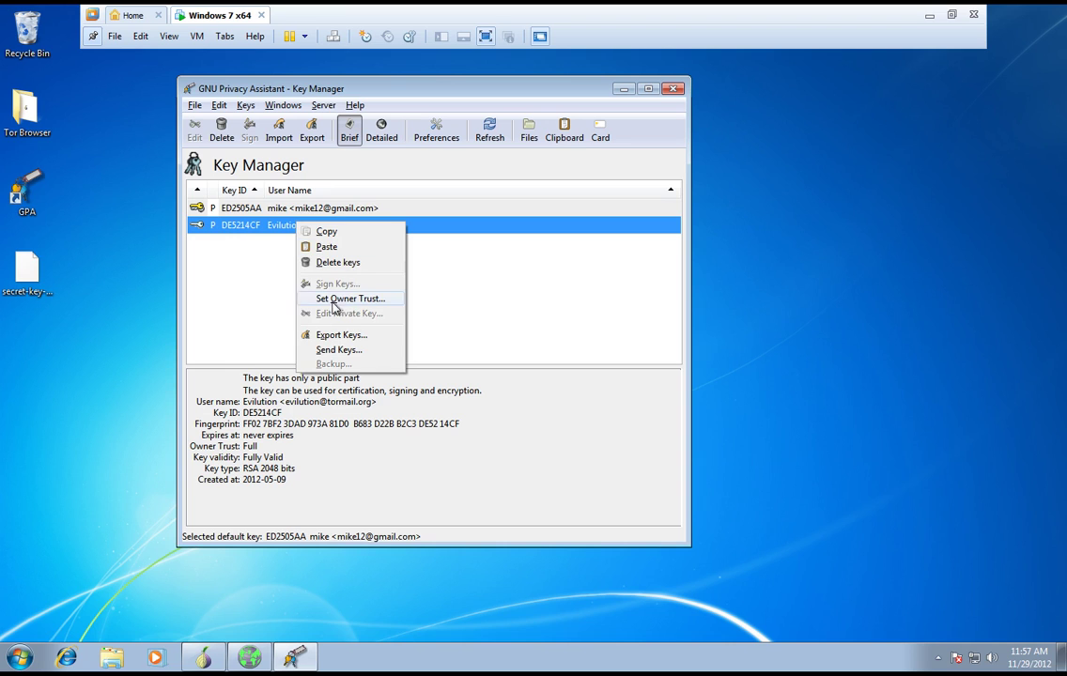
{"action": "left_click", "coordinate": [340, 351]}
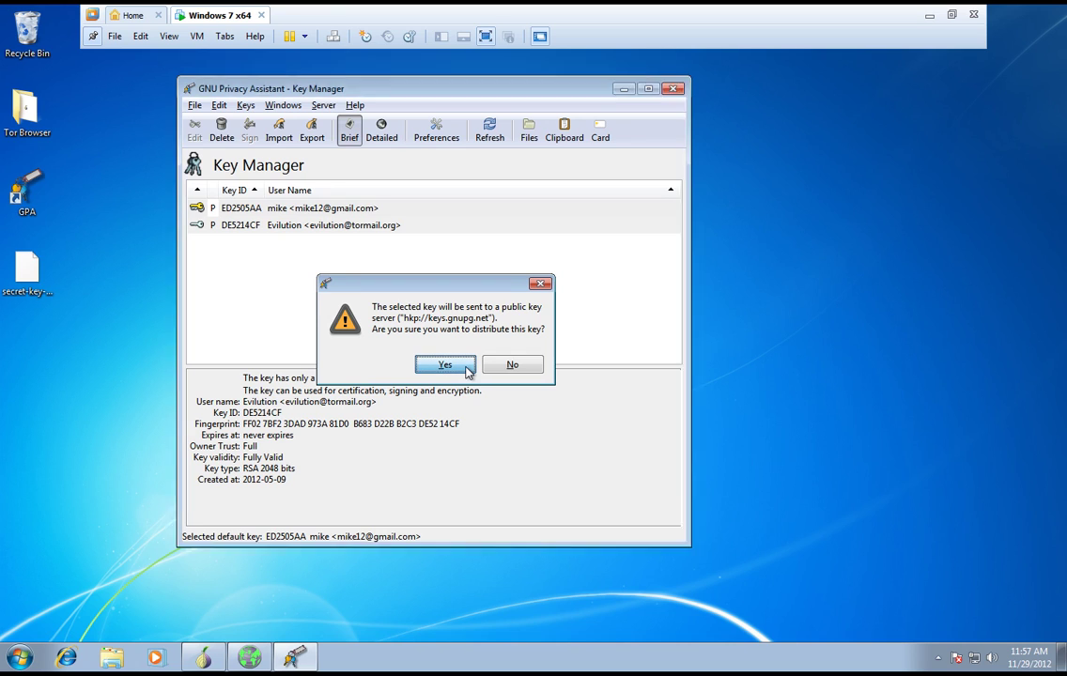
{"action": "left_click", "coordinate": [445, 366]}
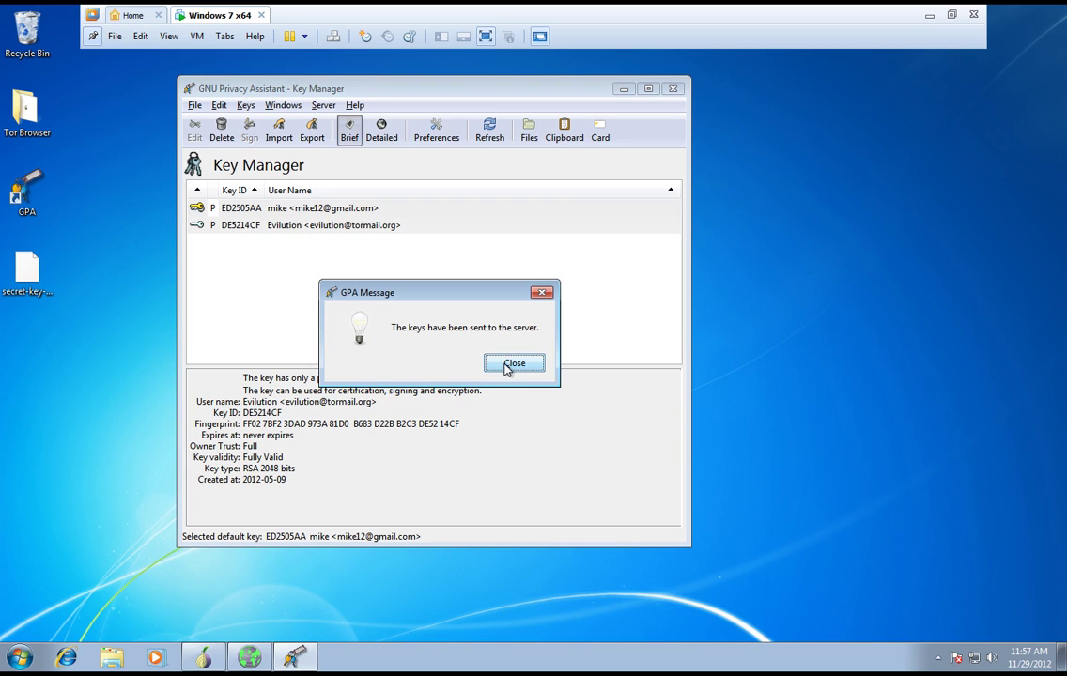
{"action": "left_click", "coordinate": [511, 365]}
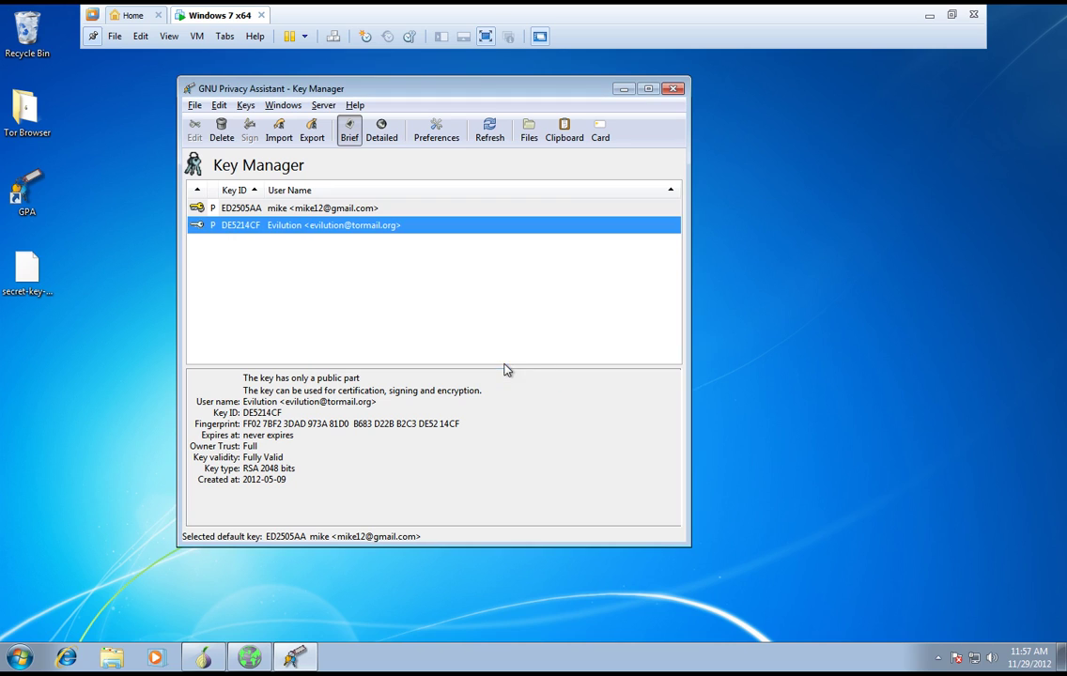
{"action": "right_click", "coordinate": [381, 230]}
{"action": "left_click", "coordinate": [528, 252]}
{"action": "left_click", "coordinate": [602, 131]}
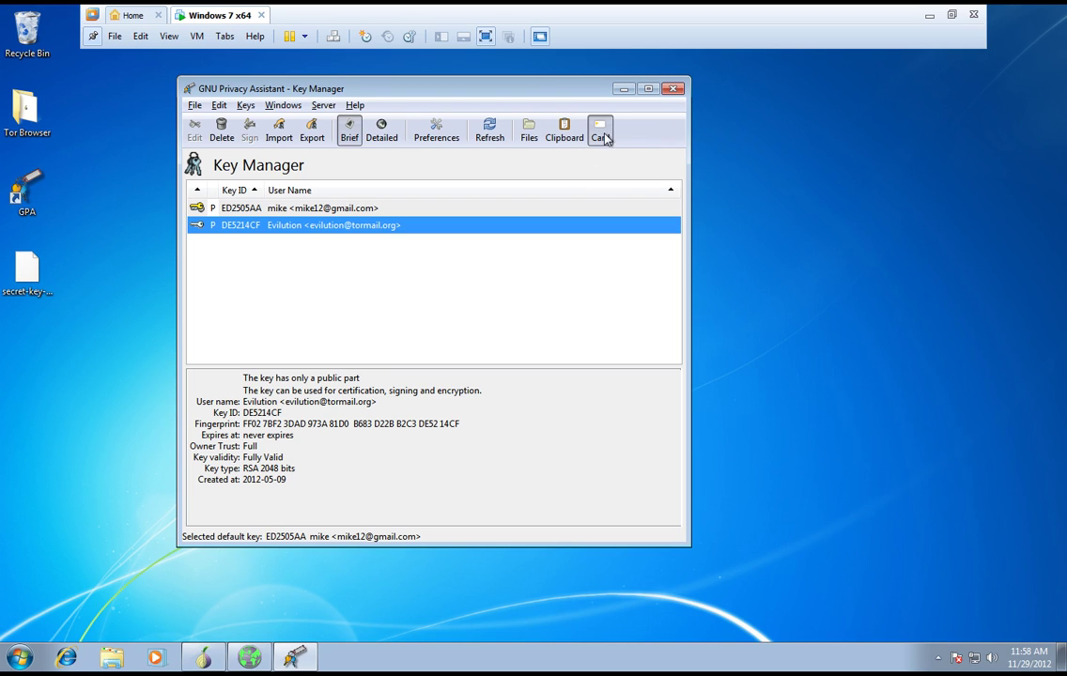
{"action": "left_click", "coordinate": [604, 136]}
{"action": "left_click", "coordinate": [673, 89]}
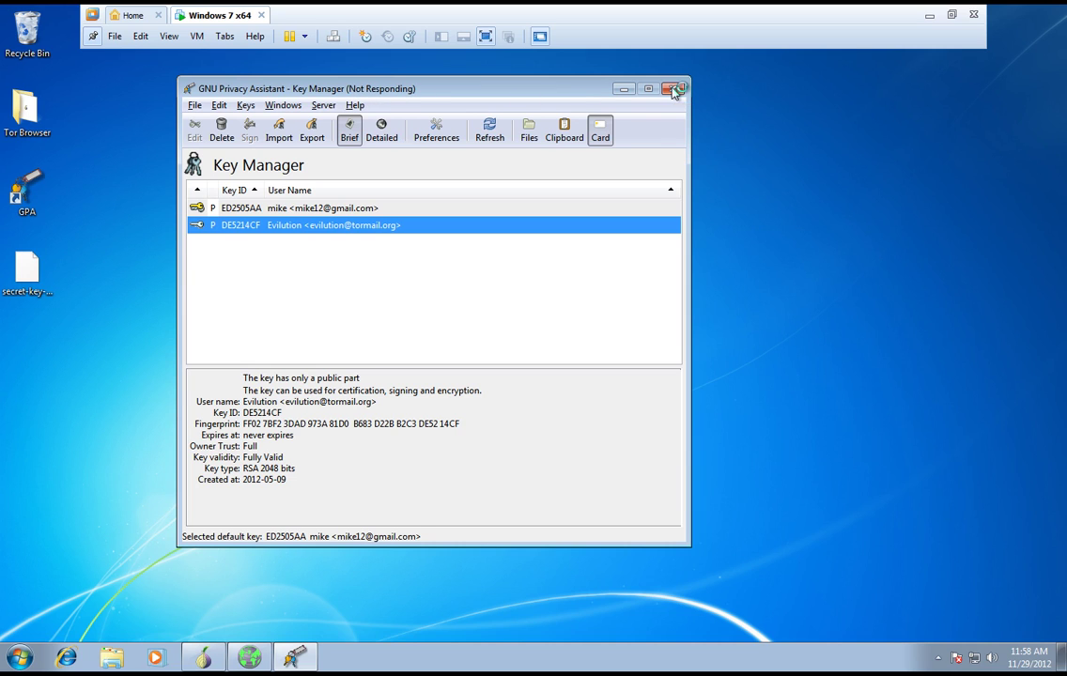
{"action": "left_click", "coordinate": [603, 214]}
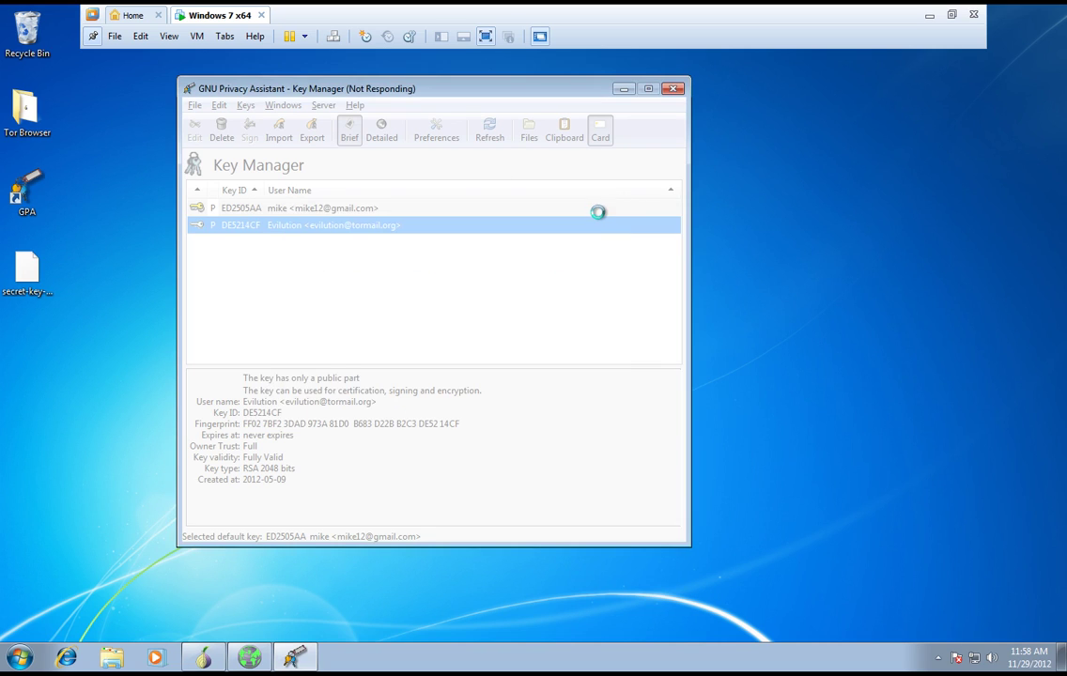
{"action": "left_click", "coordinate": [672, 88]}
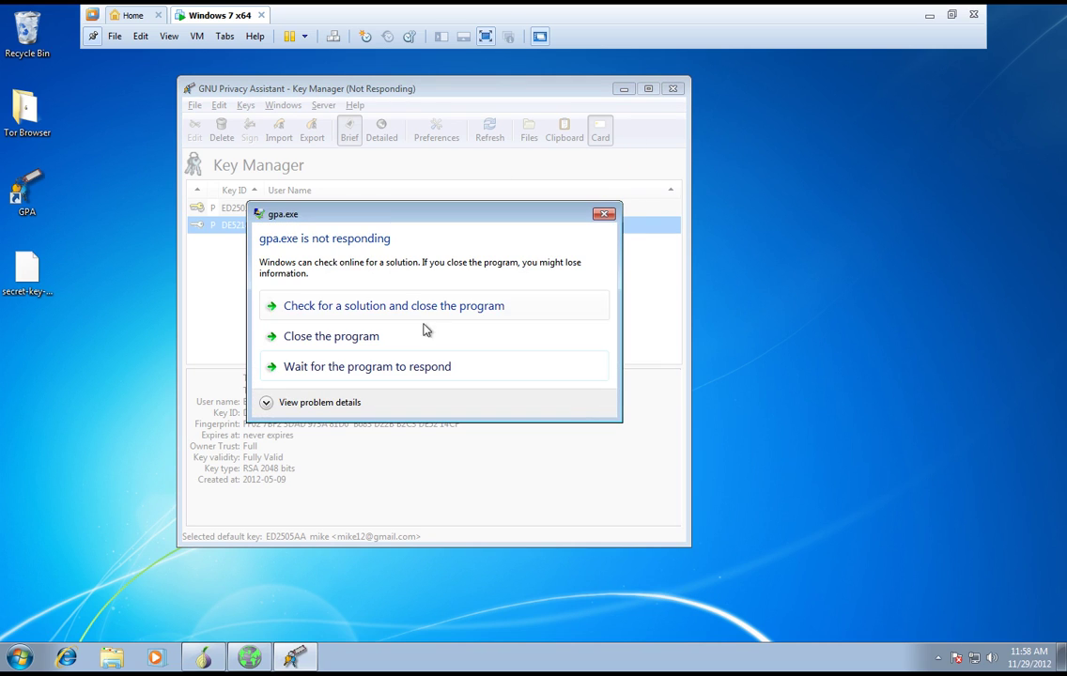
{"action": "left_click", "coordinate": [606, 213]}
{"action": "left_click", "coordinate": [601, 86]}
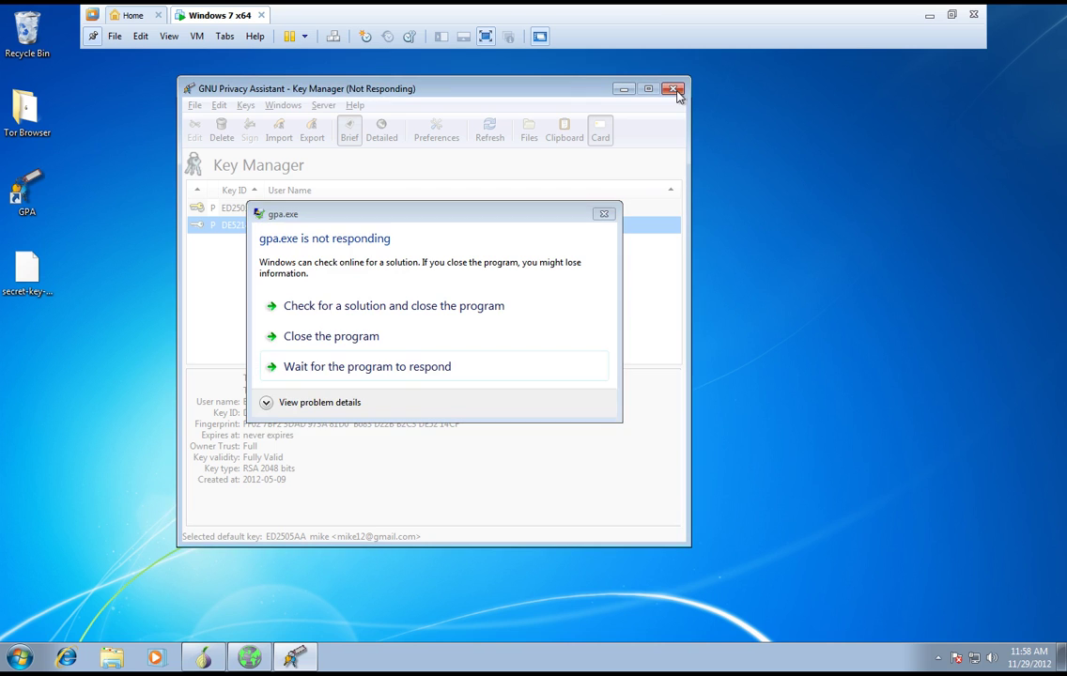
{"action": "left_click", "coordinate": [398, 338]}
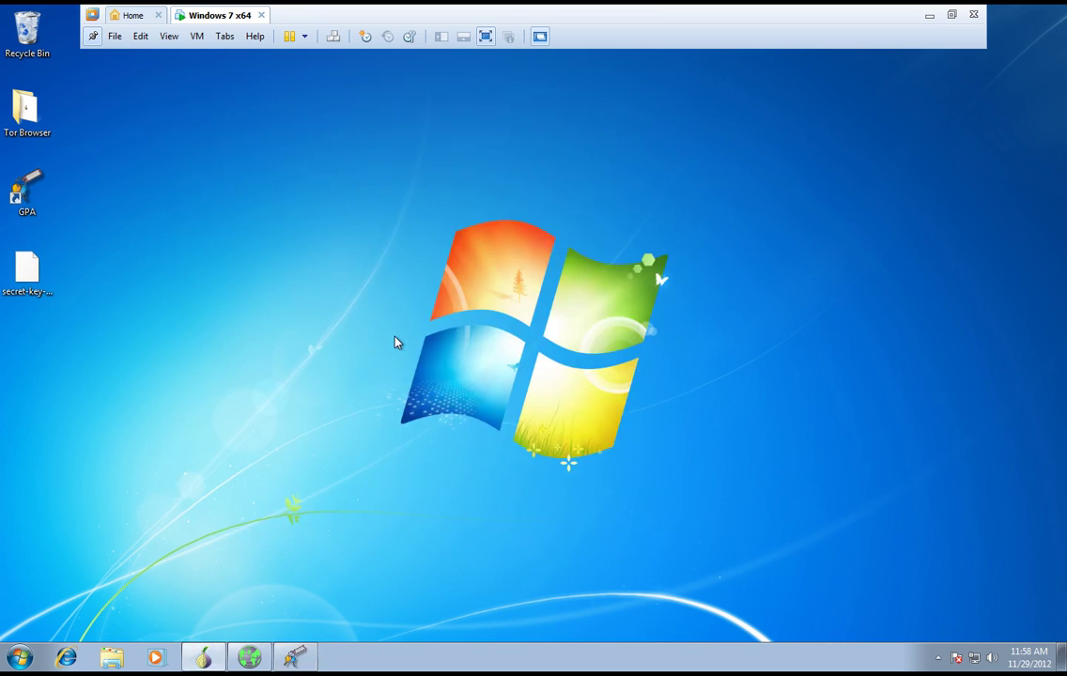
{"action": "double_click", "coordinate": [28, 178]}
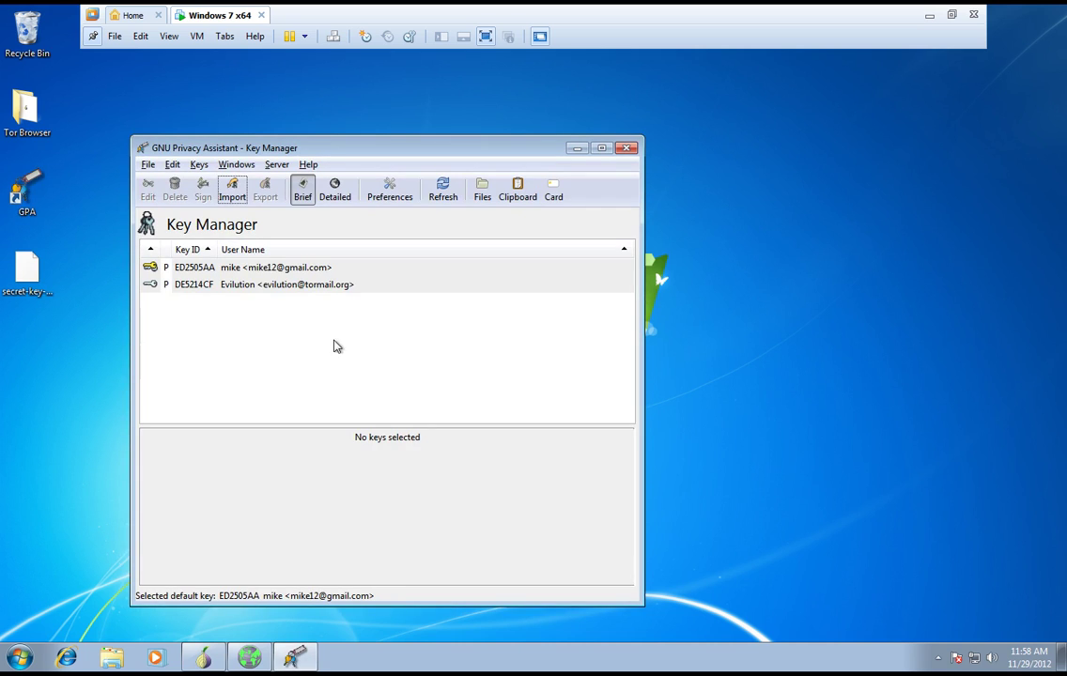
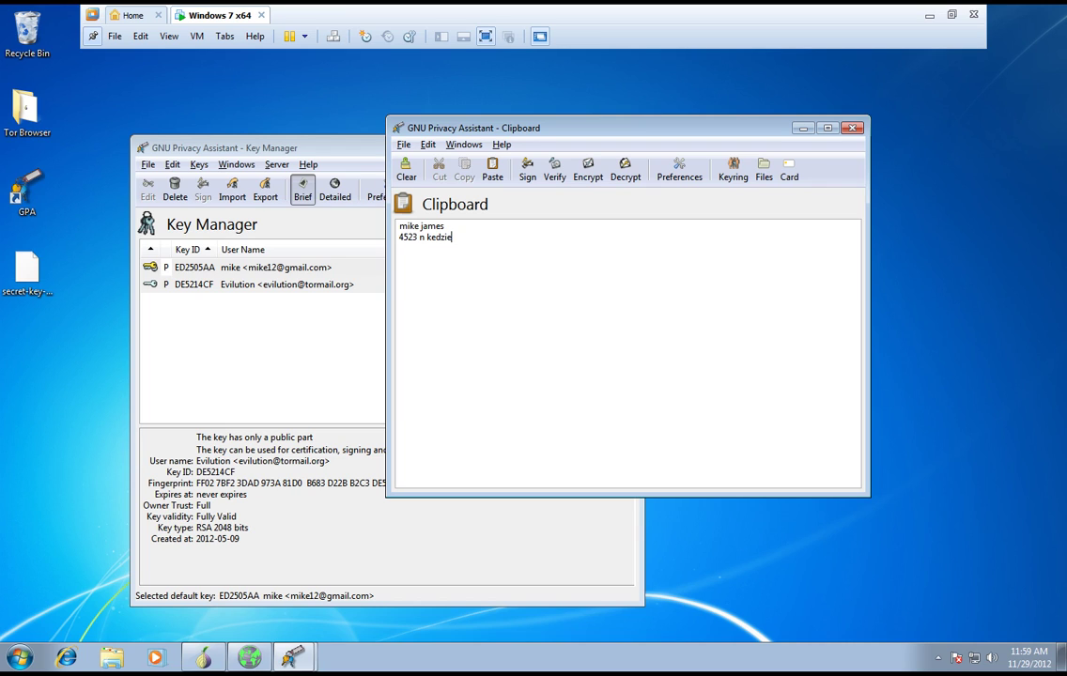
- Finish the city line ('...icago il 6064'), sign the note with your own key, and verify the signature
{"action": "left_click_drag", "start_coordinate": [477, 246], "coordinate": [476, 251]}
{"action": "left_click", "coordinate": [525, 178]}
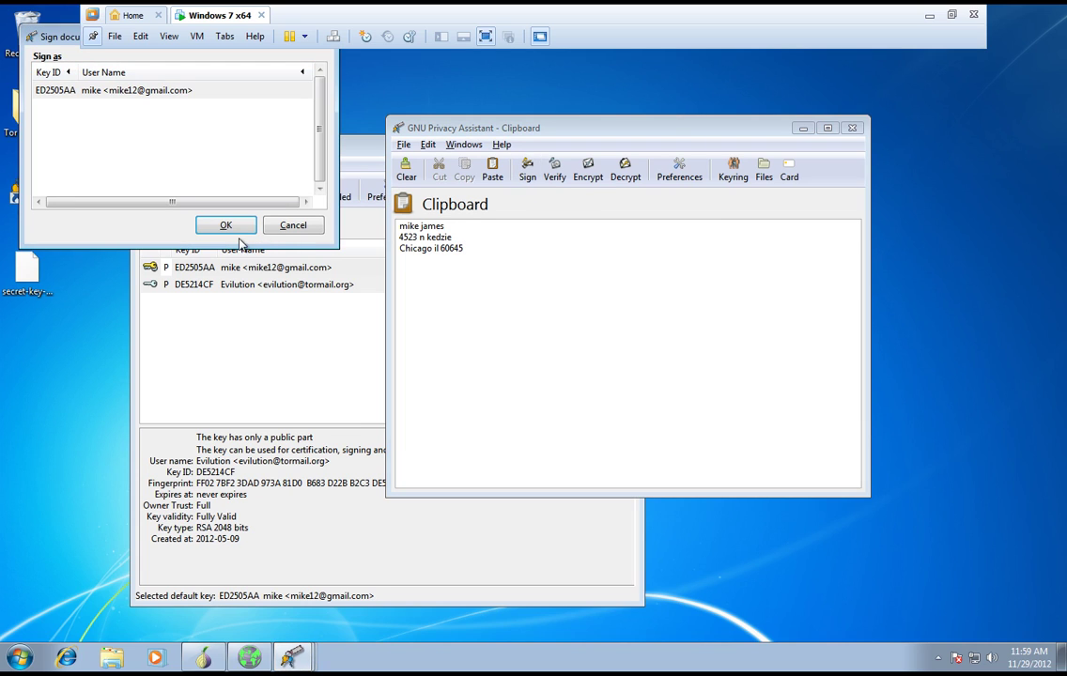
{"action": "left_click", "coordinate": [176, 90]}
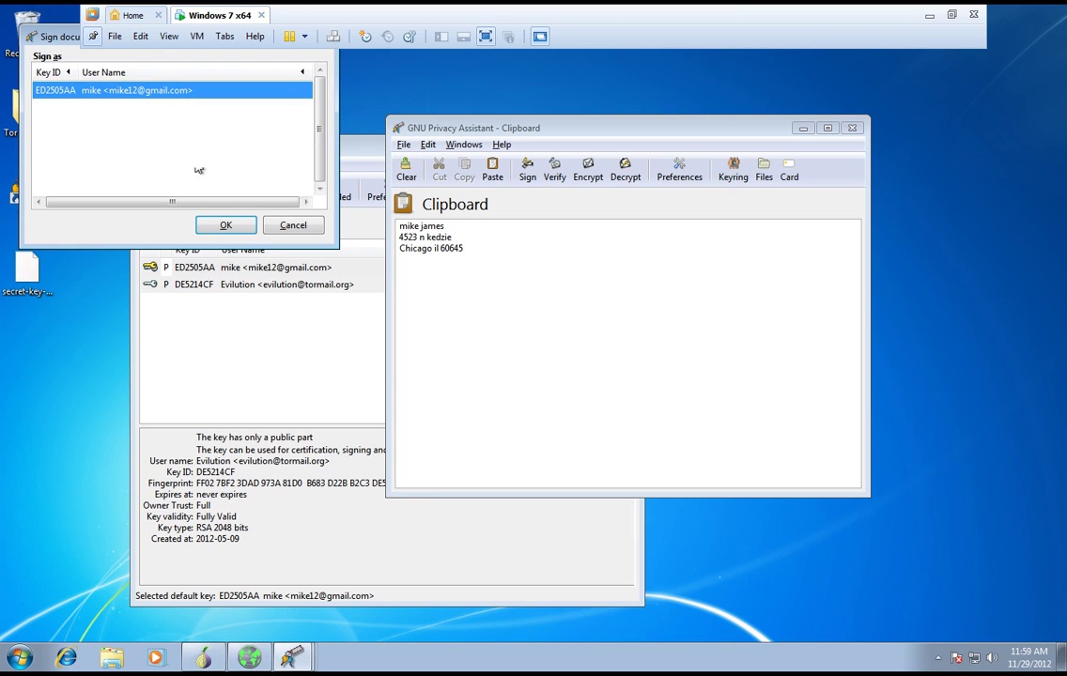
{"action": "left_click", "coordinate": [226, 226]}
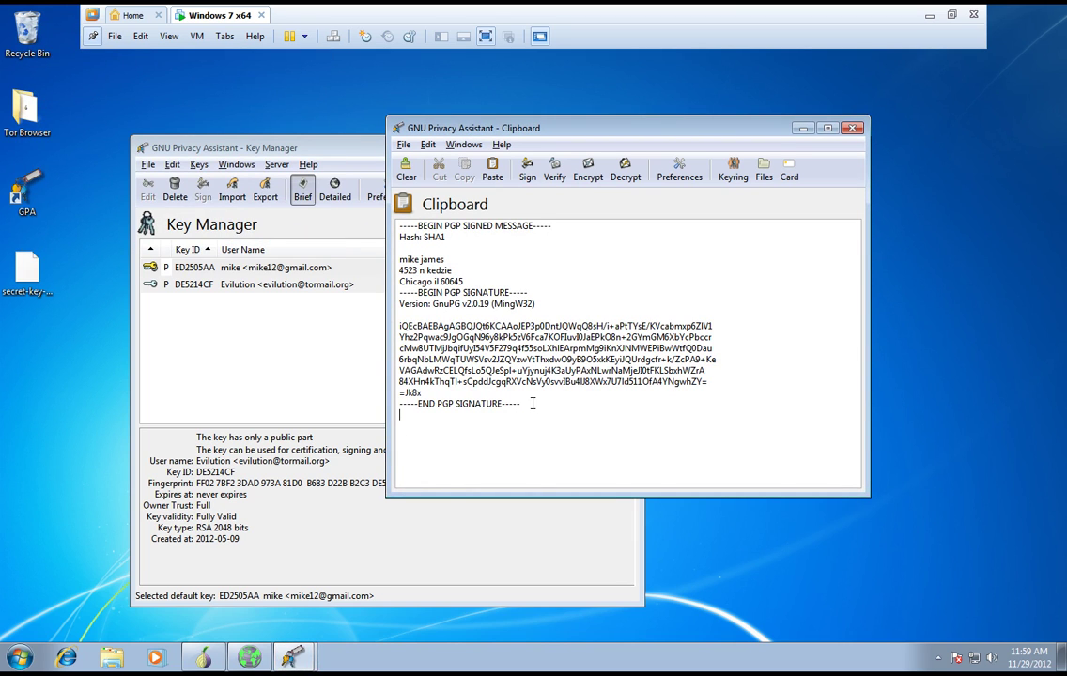
{"action": "left_click", "coordinate": [554, 176]}
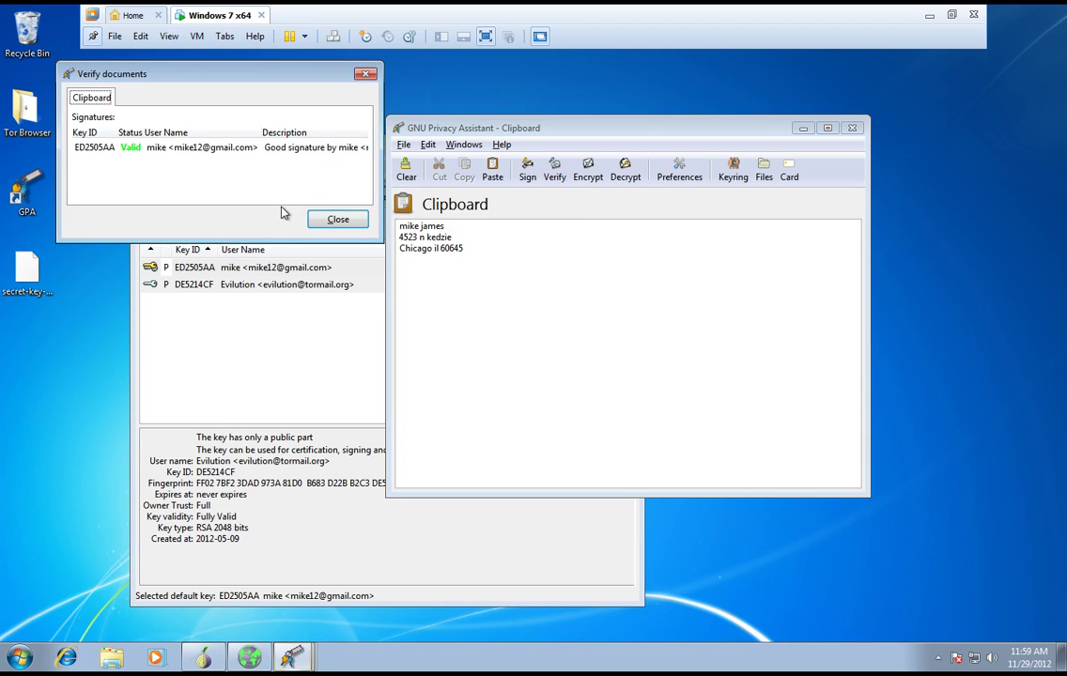
{"action": "left_click", "coordinate": [340, 224]}
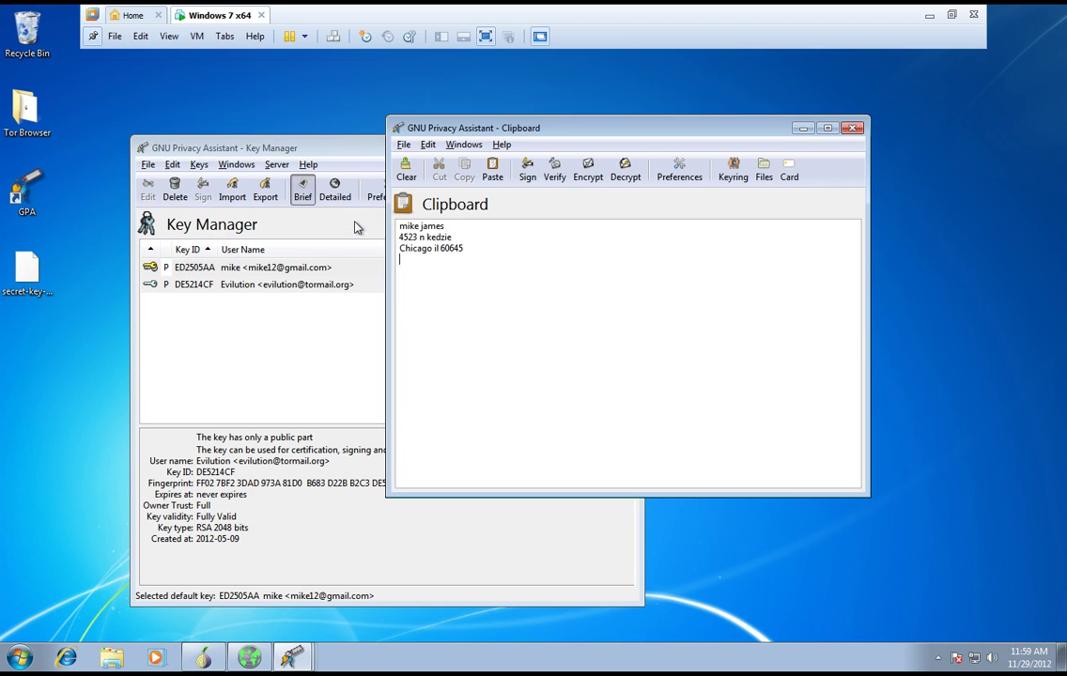
- Encrypt the clipboard note to the vendor's public key and select the resulting ciphertext
{"action": "left_click", "coordinate": [588, 175]}
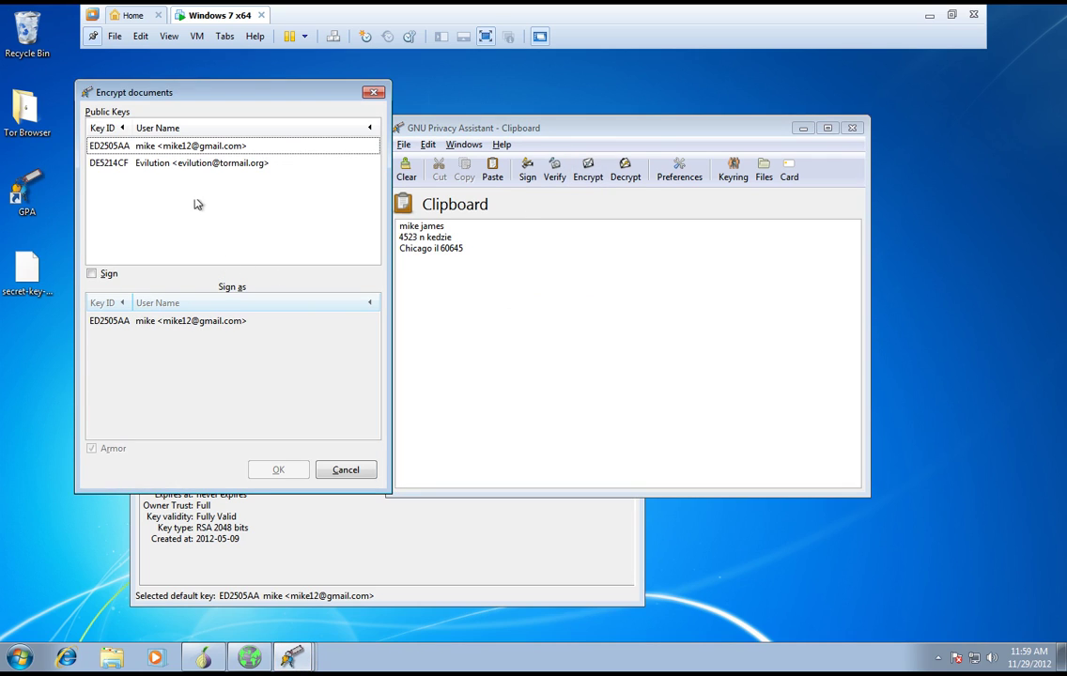
{"action": "left_click", "coordinate": [197, 164]}
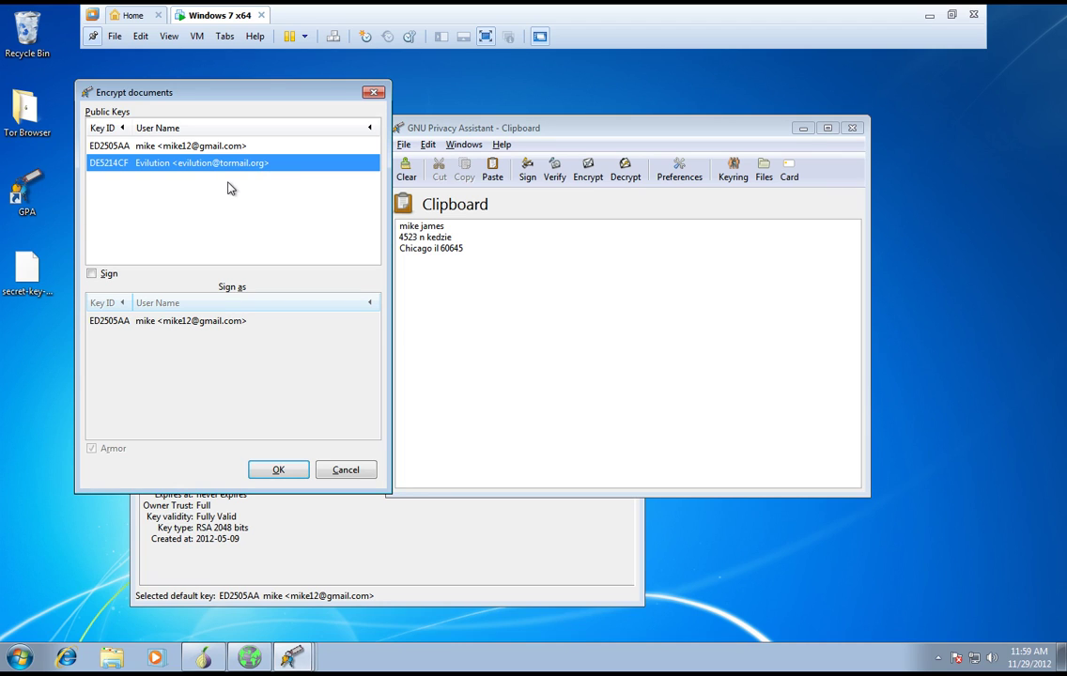
{"action": "left_click", "coordinate": [270, 476]}
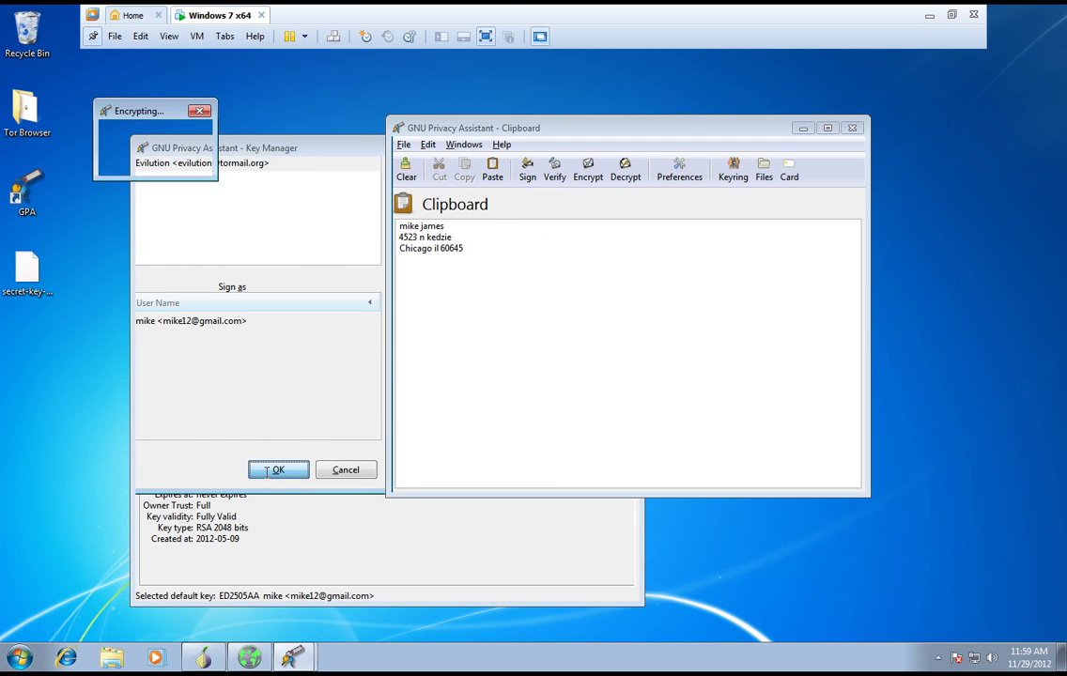
{"action": "left_click_drag", "start_coordinate": [563, 366], "coordinate": [371, 222]}
{"action": "left_click", "coordinate": [508, 386]}
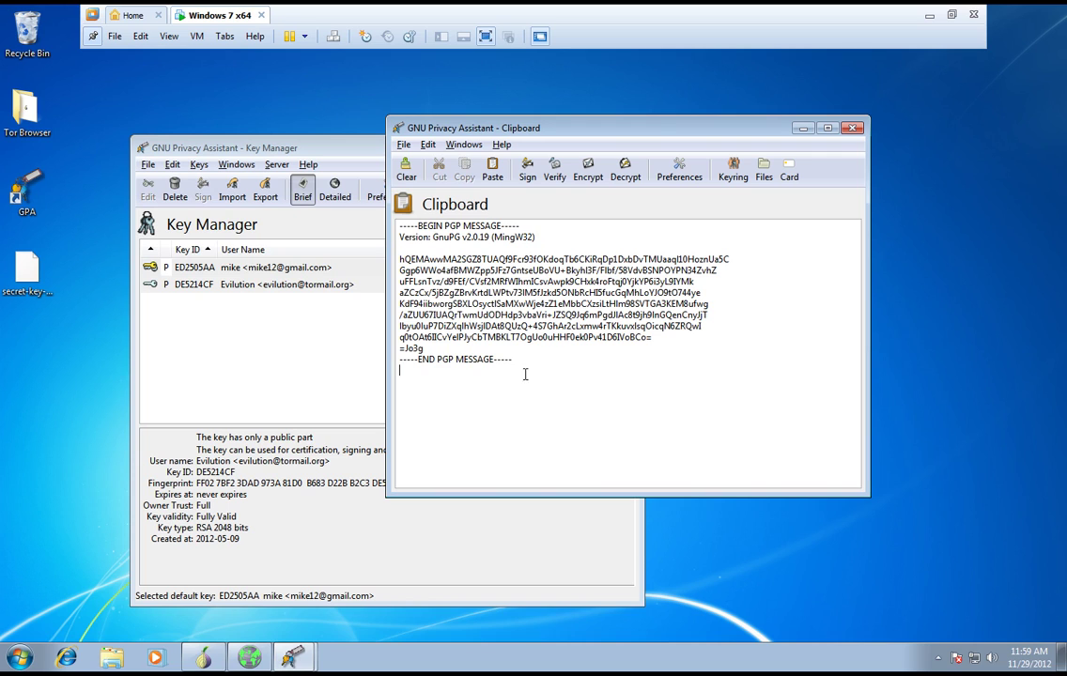
{"action": "left_click_drag", "start_coordinate": [543, 366], "coordinate": [371, 229]}
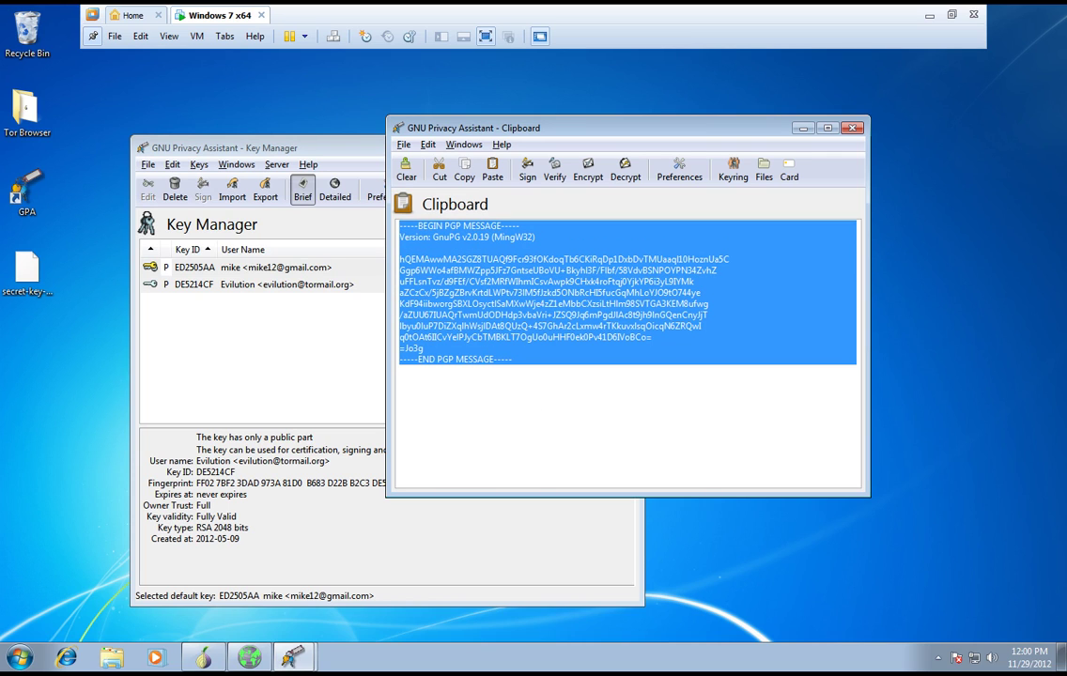
- After a failed decryption attempt, select the whole armored PGP message and copy it
{"action": "left_click", "coordinate": [616, 173]}
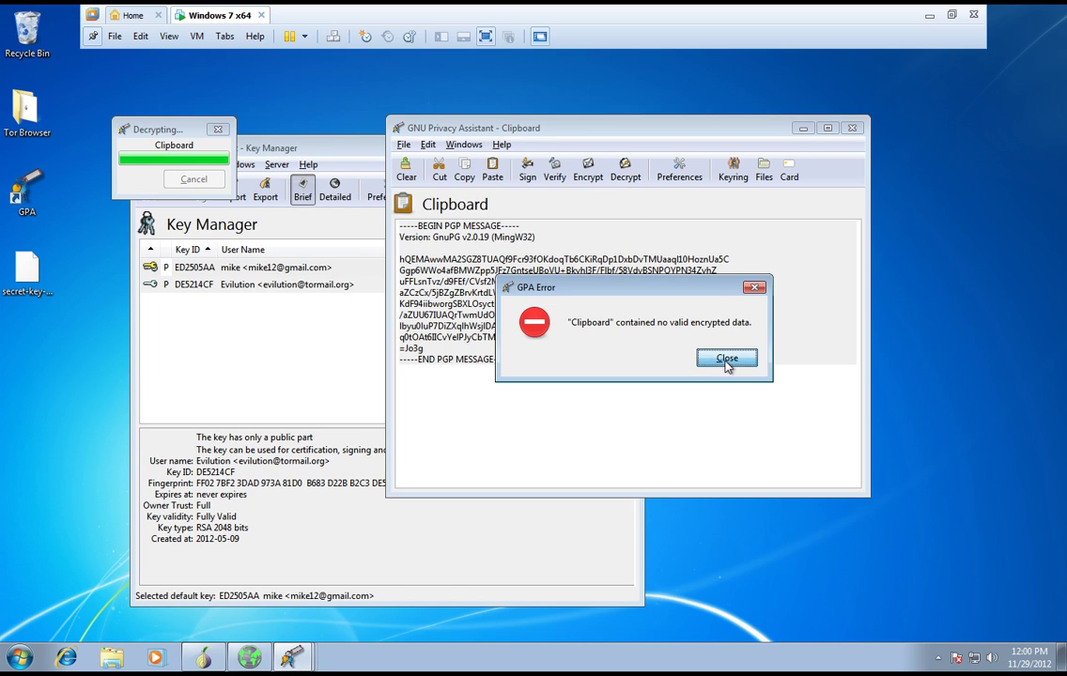
{"action": "left_click", "coordinate": [734, 359]}
{"action": "left_click_drag", "start_coordinate": [648, 374], "coordinate": [381, 219]}
{"action": "left_click", "coordinate": [551, 366]}
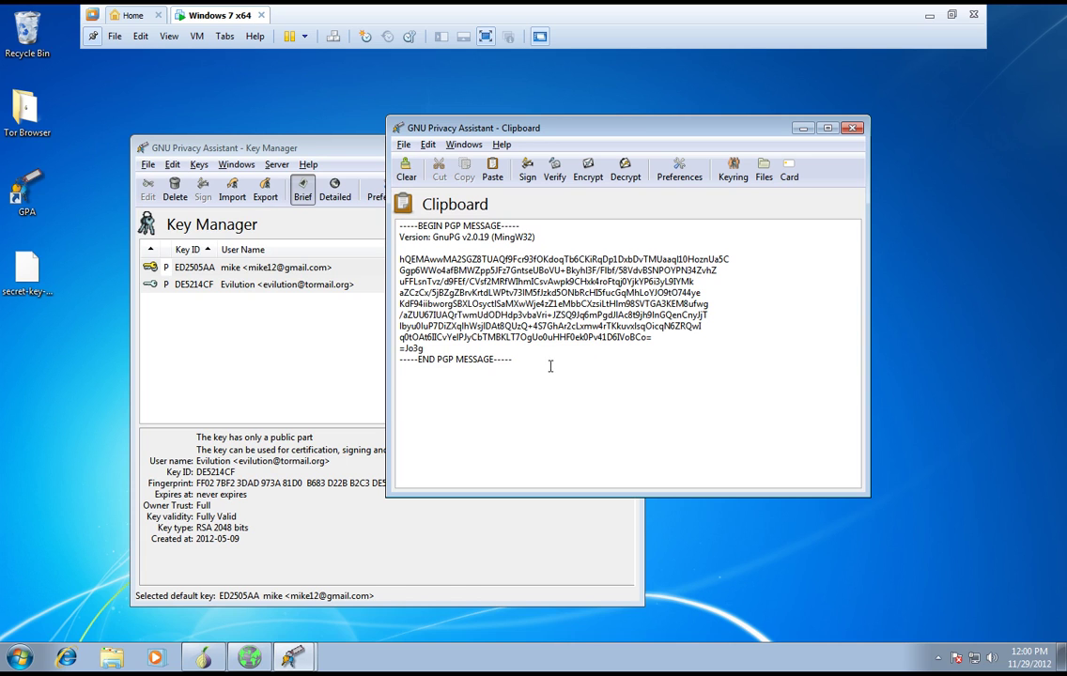
{"action": "left_click_drag", "start_coordinate": [536, 368], "coordinate": [377, 221]}
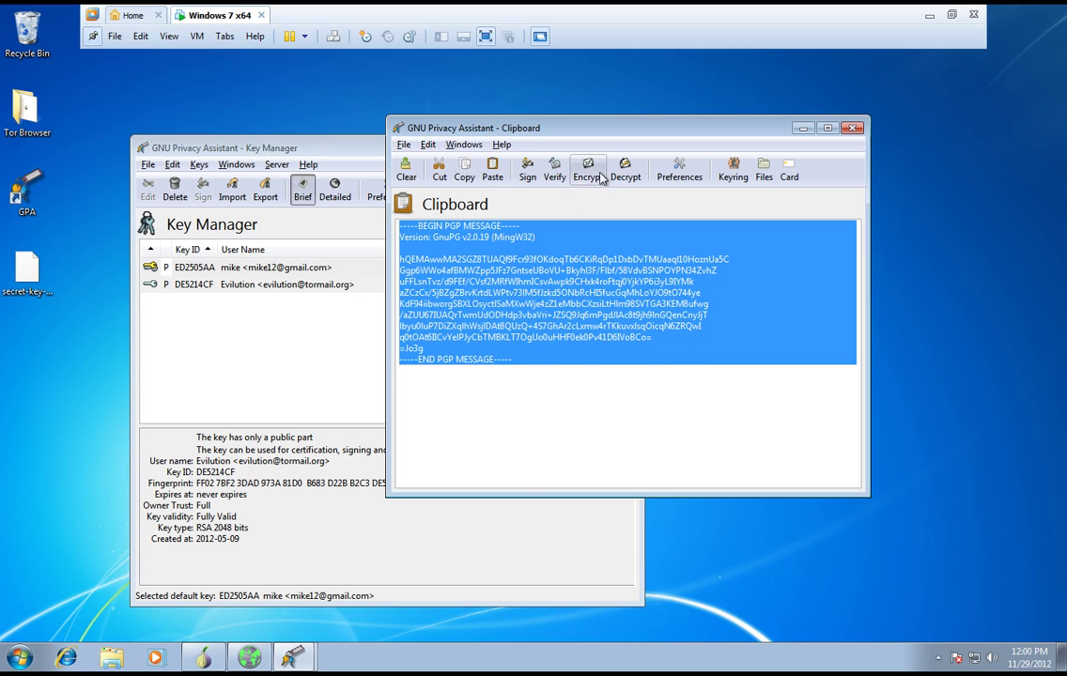
{"action": "left_click", "coordinate": [581, 368]}
{"action": "left_click_drag", "start_coordinate": [533, 368], "coordinate": [378, 226]}
{"action": "right_click", "coordinate": [439, 259]}
{"action": "left_click", "coordinate": [470, 286]}
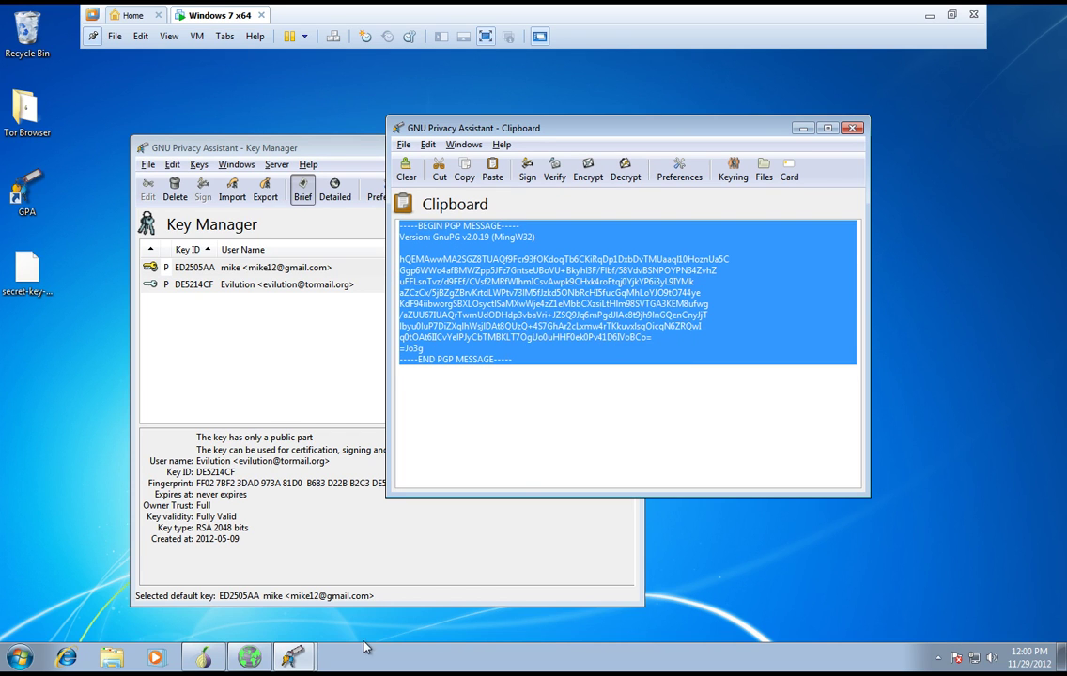
- Minimize Tor Browser's vendor key page and close the GPA Clipboard window
{"action": "left_click", "coordinate": [249, 658]}
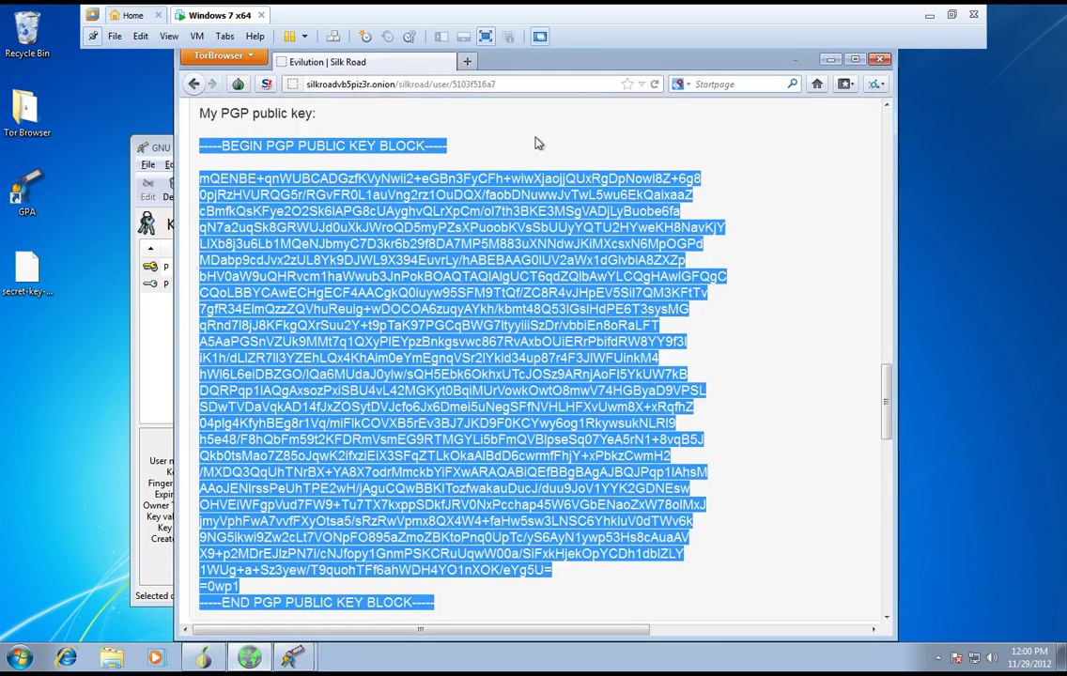
{"action": "left_click", "coordinate": [828, 62]}
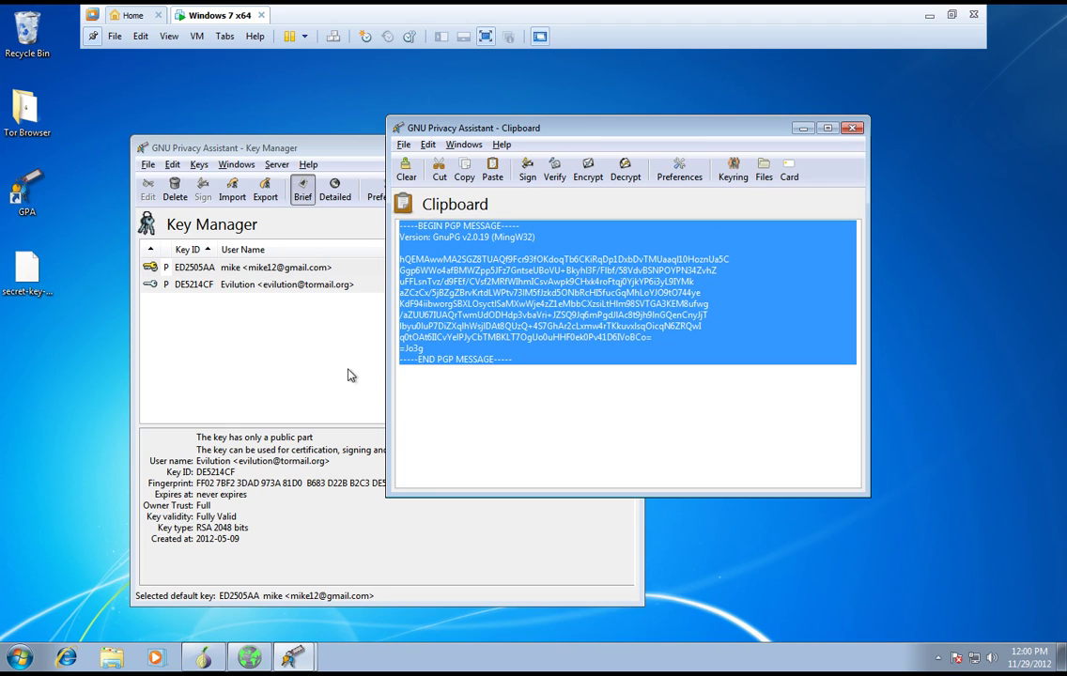
{"action": "left_click", "coordinate": [854, 134]}
- Export your own public key and browse to the Desktop in the save dialog
{"action": "left_click", "coordinate": [279, 271]}
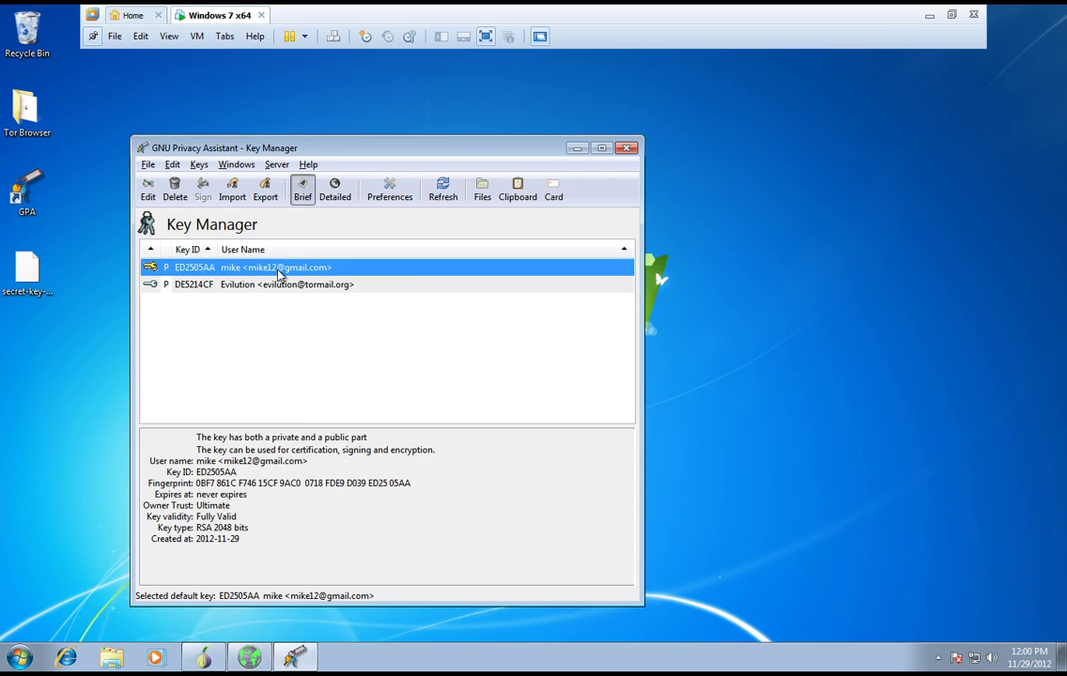
{"action": "right_click", "coordinate": [280, 272]}
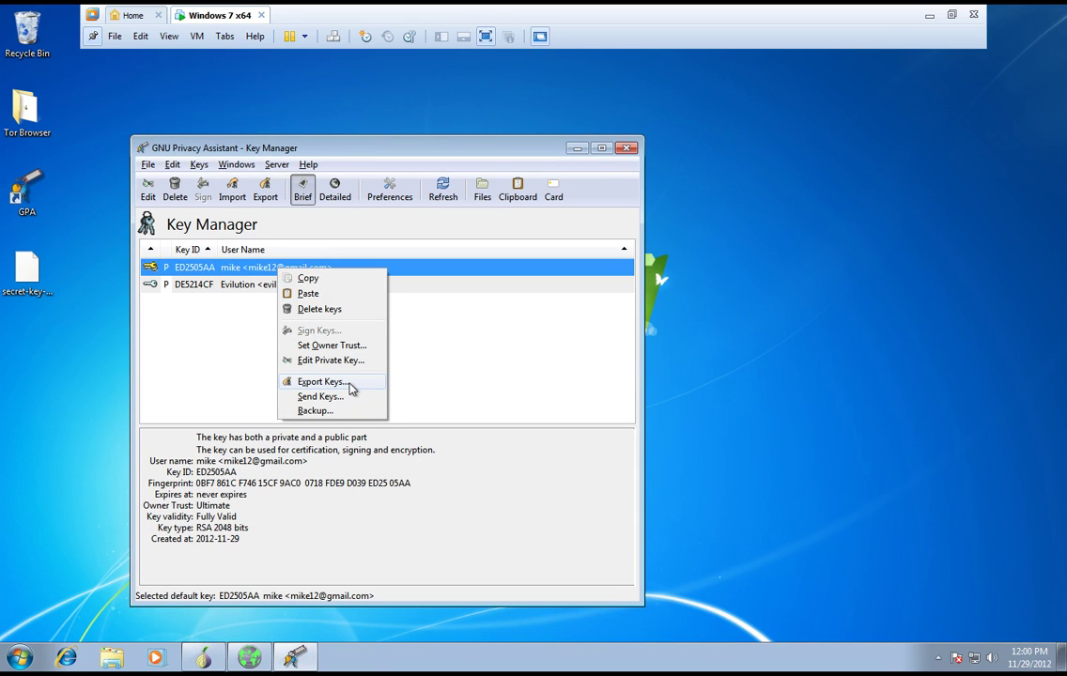
{"action": "left_click", "coordinate": [321, 381]}
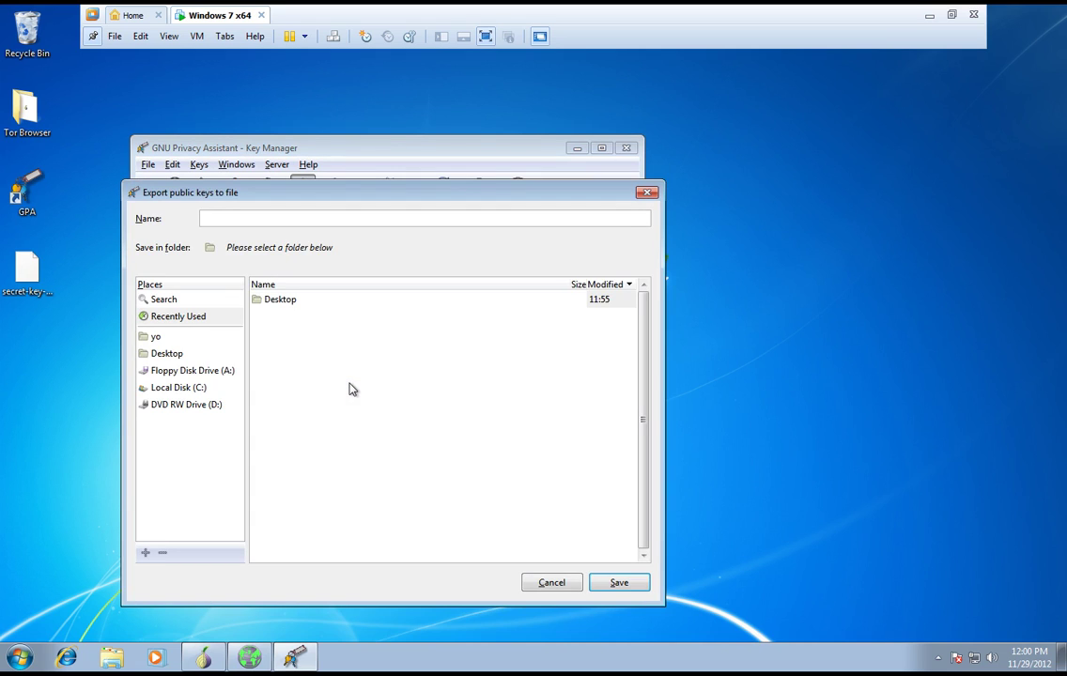
{"action": "left_click", "coordinate": [300, 300]}
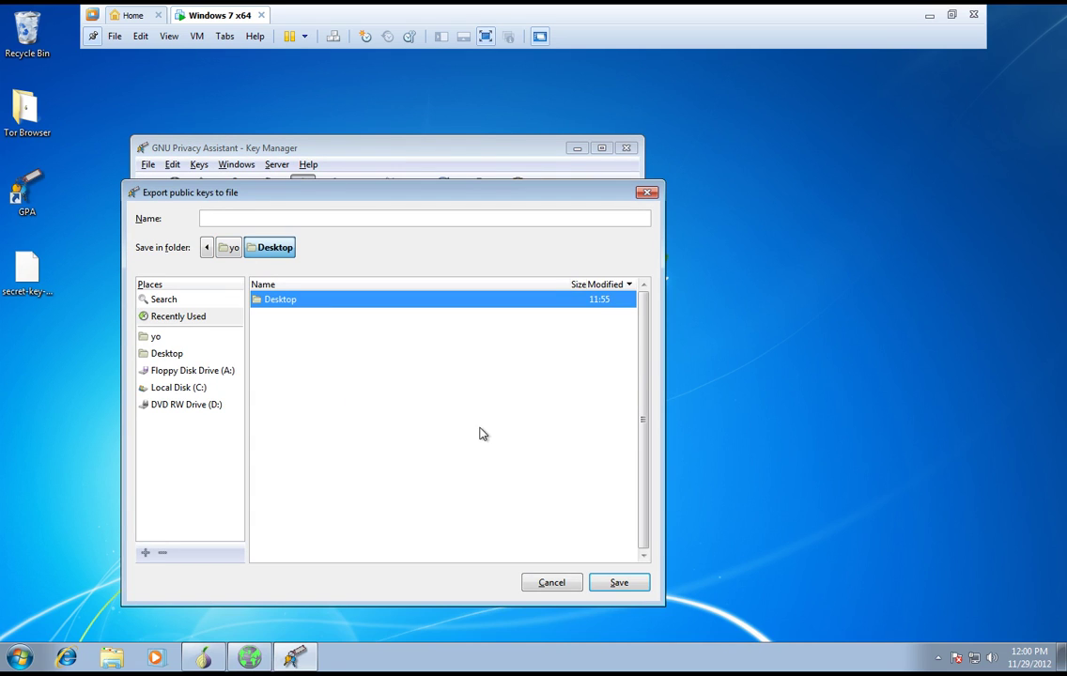
{"action": "right_click", "coordinate": [311, 392]}
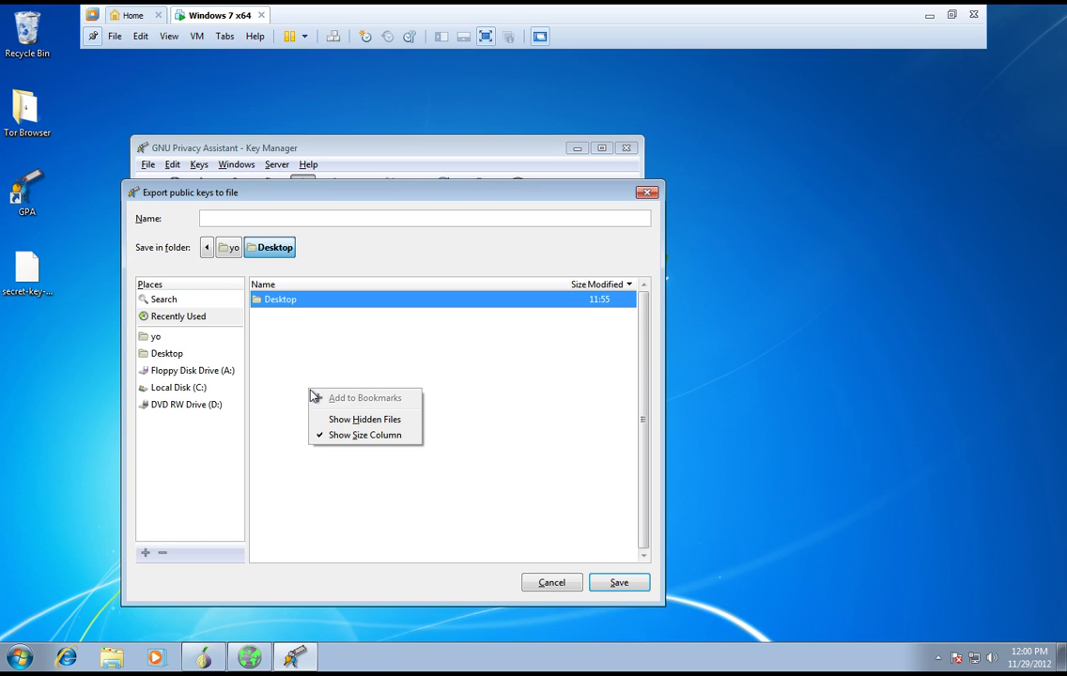
{"action": "left_click", "coordinate": [166, 357]}
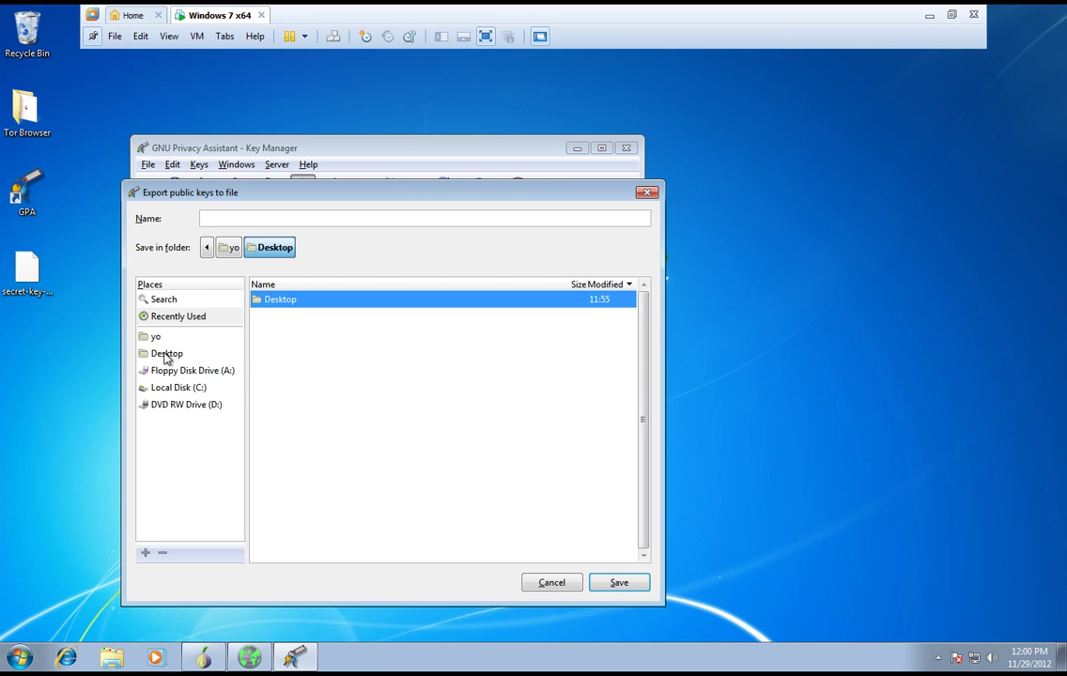
{"action": "left_click", "coordinate": [166, 355]}
- Create a 'PEP key' folder on the Desktop and save the key there as 'pgp key'
{"action": "left_click", "coordinate": [623, 249]}
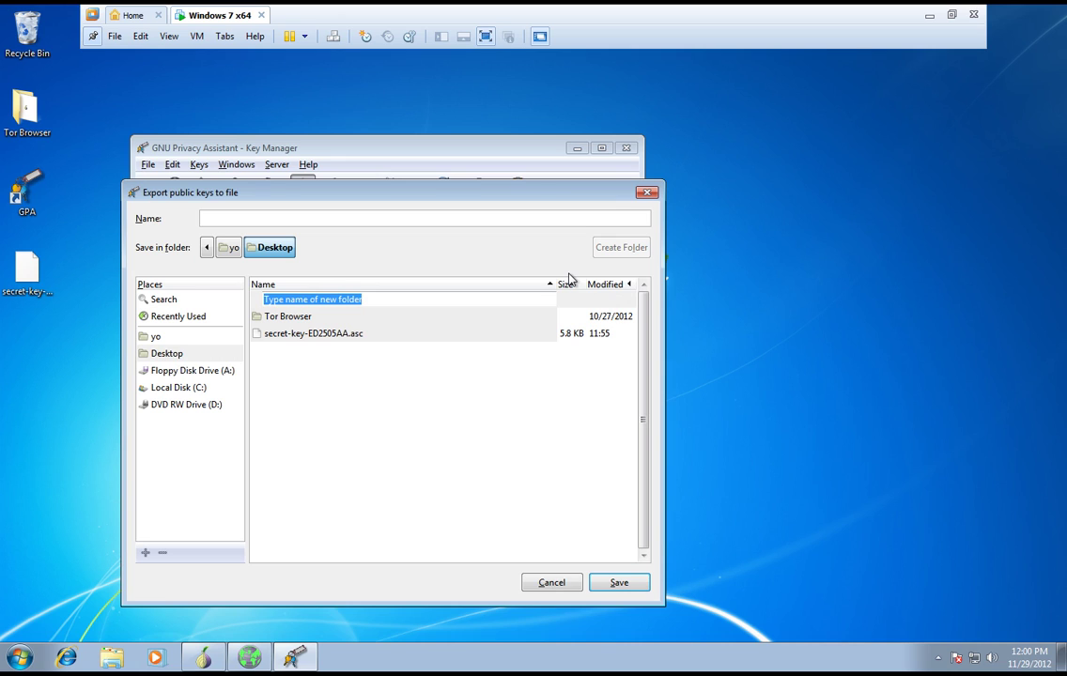
{"action": "type", "text": "PEP key"}
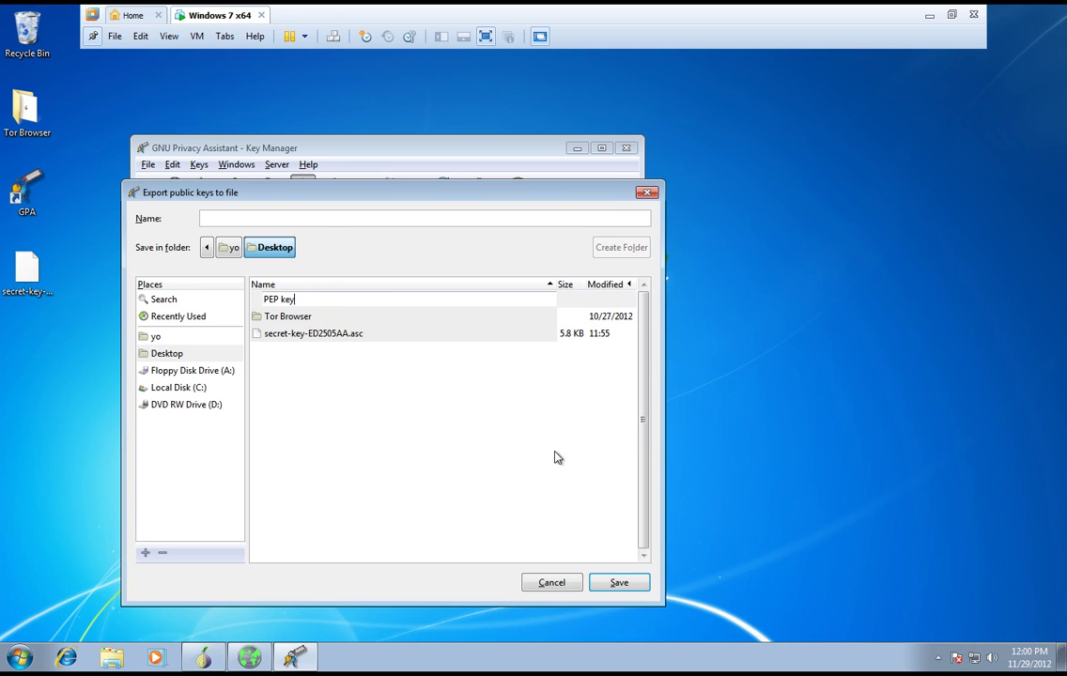
{"action": "key", "text": "Return"}
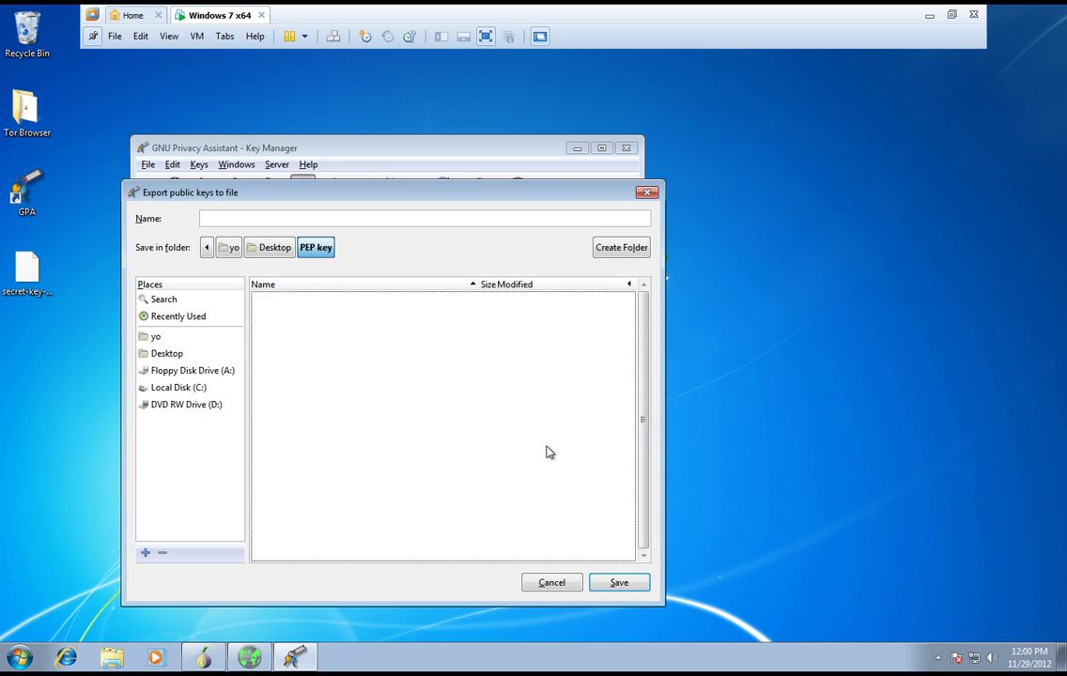
{"action": "left_click", "coordinate": [629, 584]}
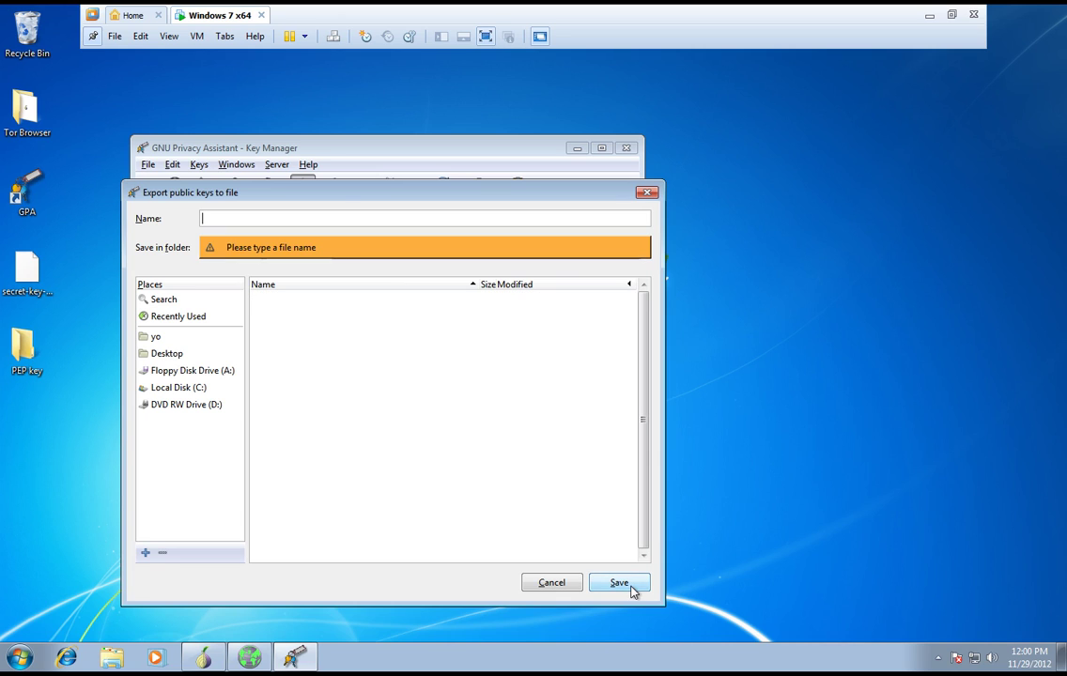
{"action": "type", "text": "pgp key"}
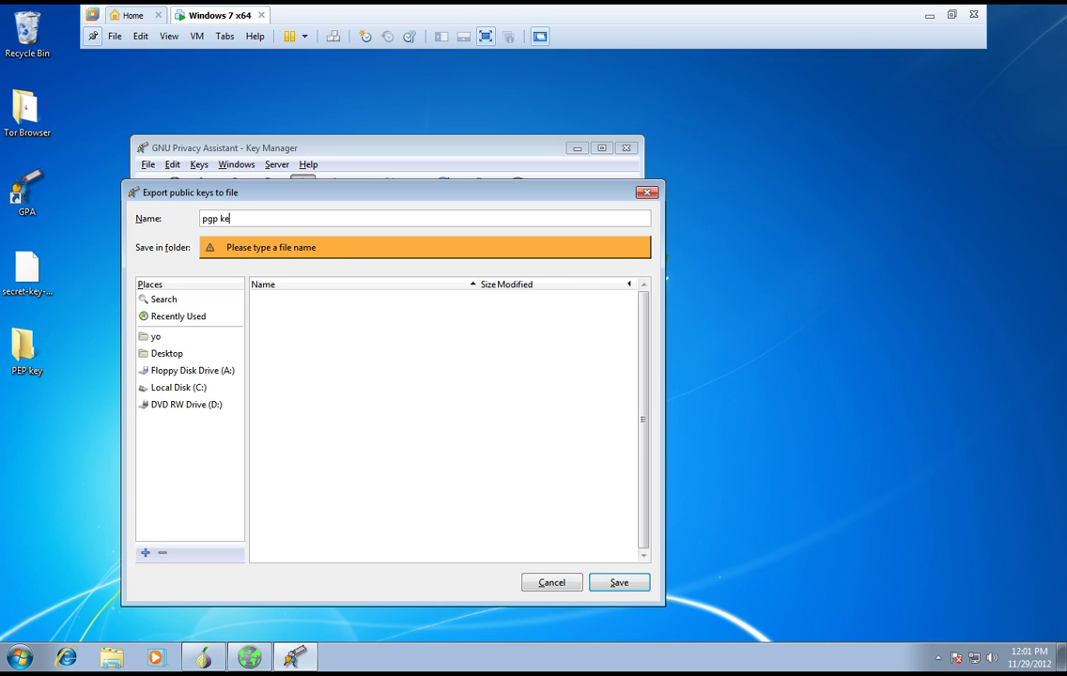
{"action": "left_click", "coordinate": [617, 584]}
{"action": "left_click", "coordinate": [531, 423]}
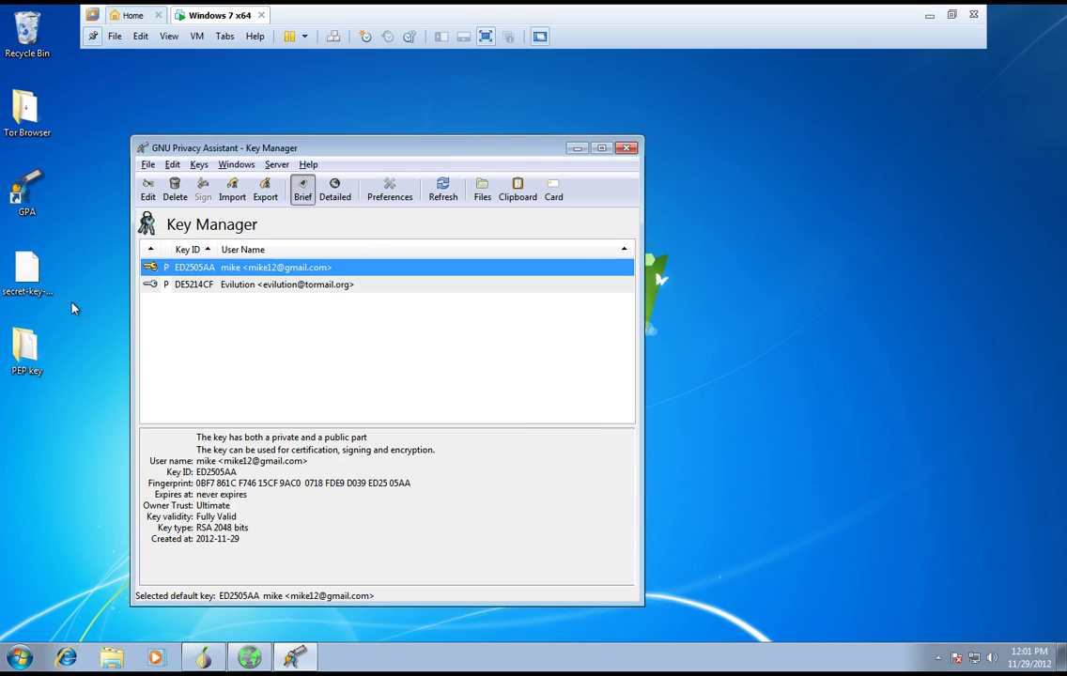
- Open the PEP key folder from the desktop and select the 1.69 KB pgp key file
{"action": "double_click", "coordinate": [16, 347]}
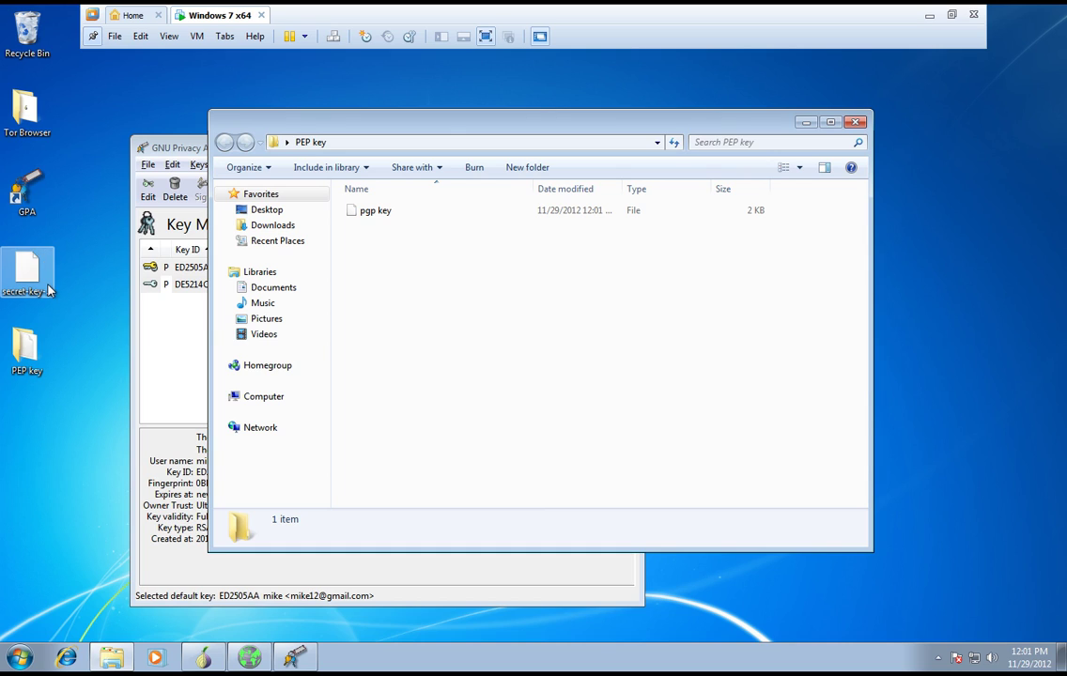
{"action": "left_click", "coordinate": [22, 266]}
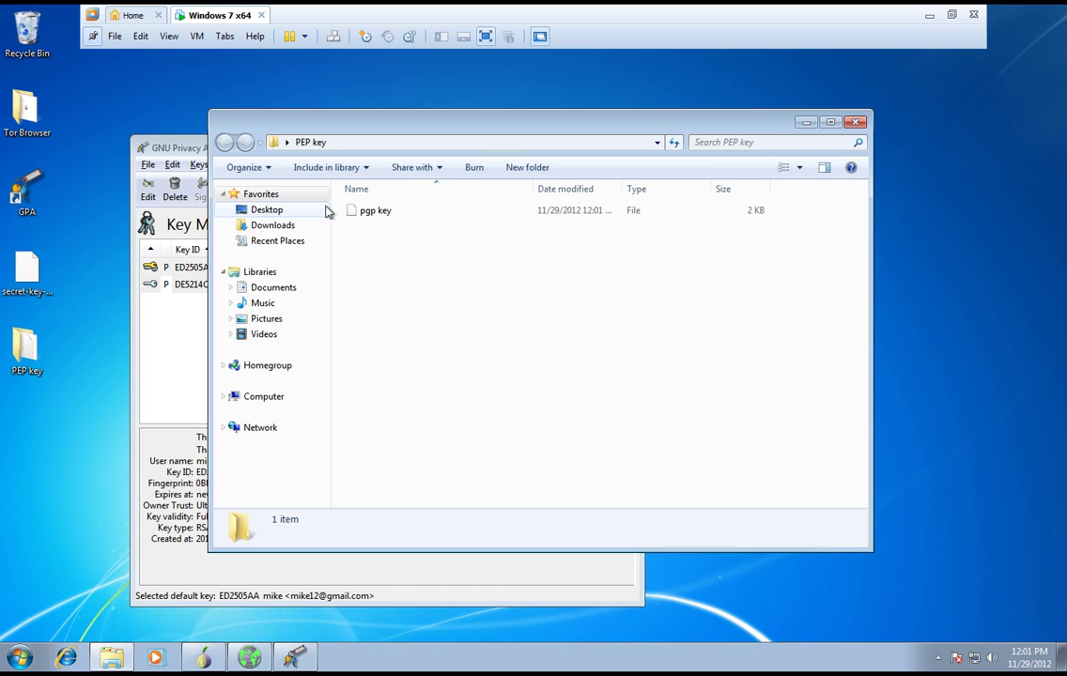
{"action": "left_click", "coordinate": [442, 218]}
- View pgp key's armored key block in Notepad, compare it with the vendor's page, then close Notepad
{"action": "right_click", "coordinate": [442, 221]}
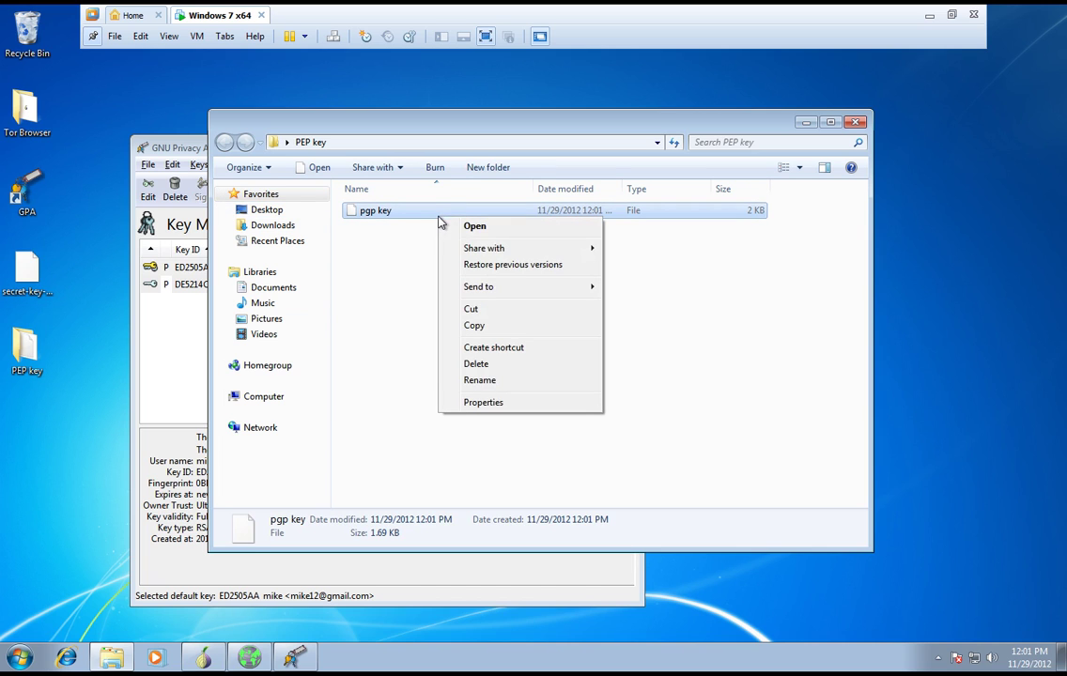
{"action": "left_click", "coordinate": [499, 232]}
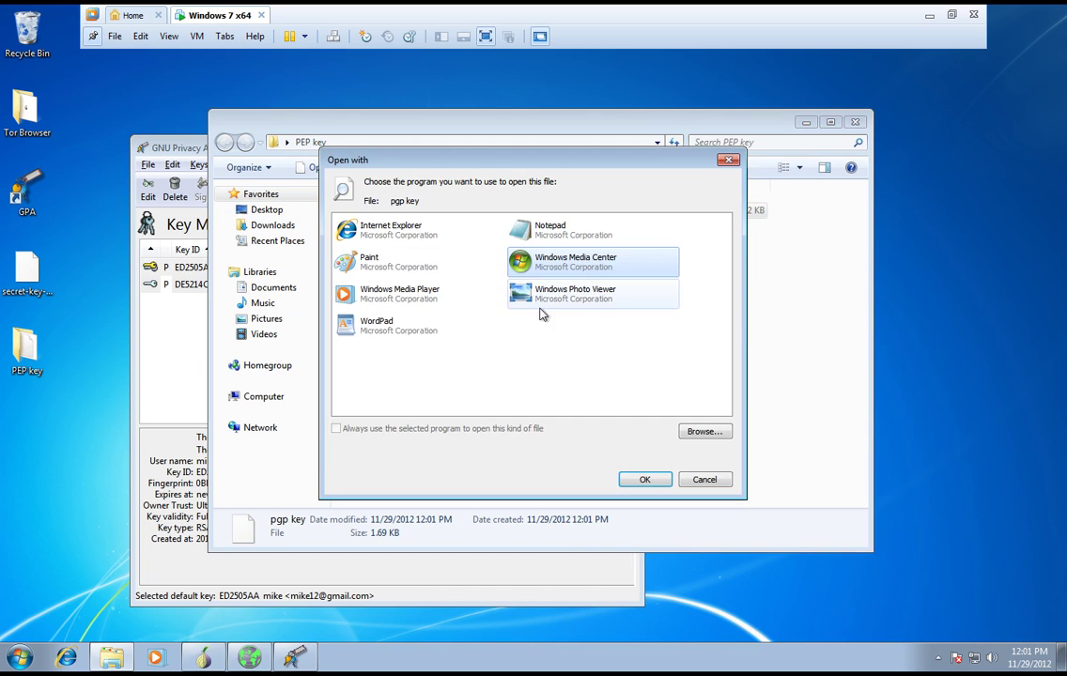
{"action": "double_click", "coordinate": [608, 244]}
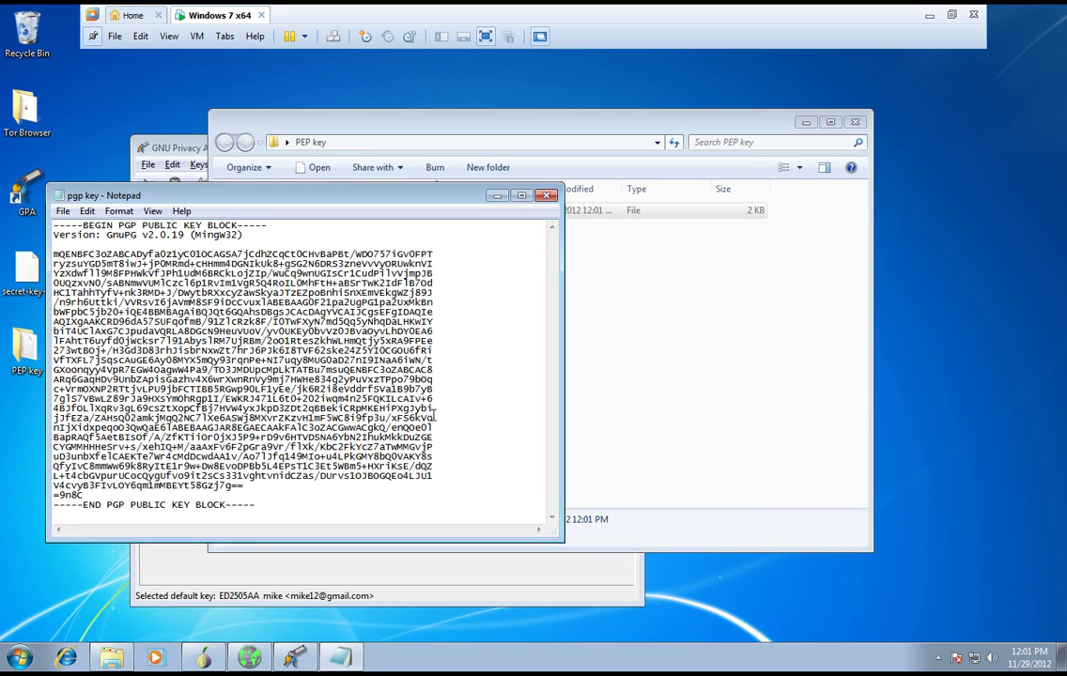
{"action": "left_click_drag", "start_coordinate": [277, 502], "coordinate": [51, 218]}
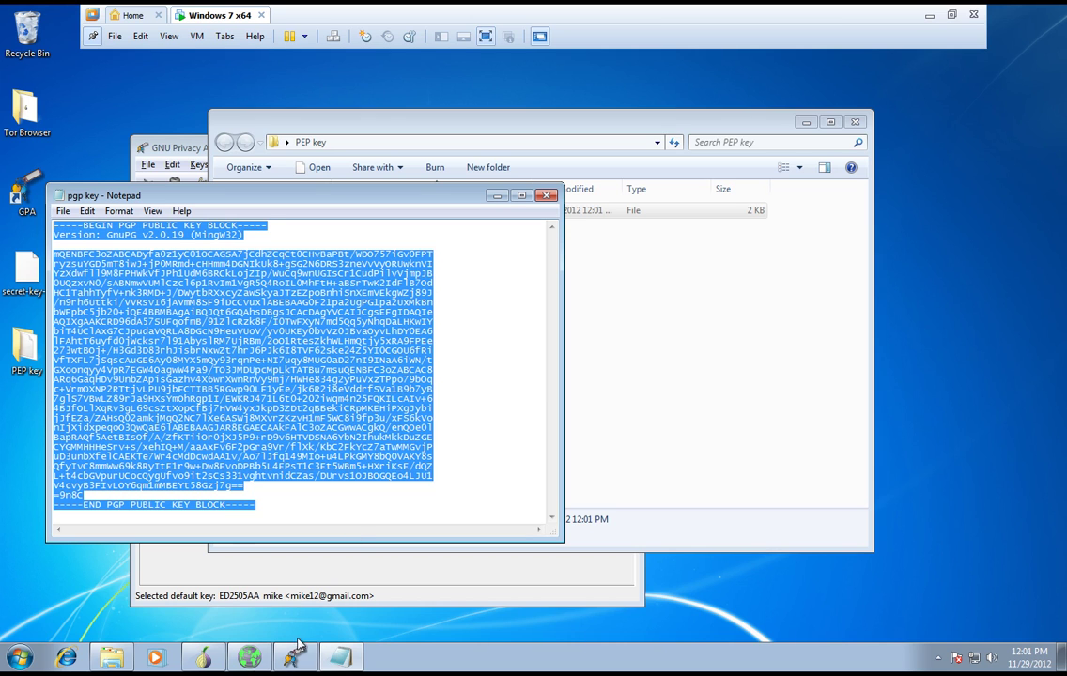
{"action": "left_click", "coordinate": [250, 657]}
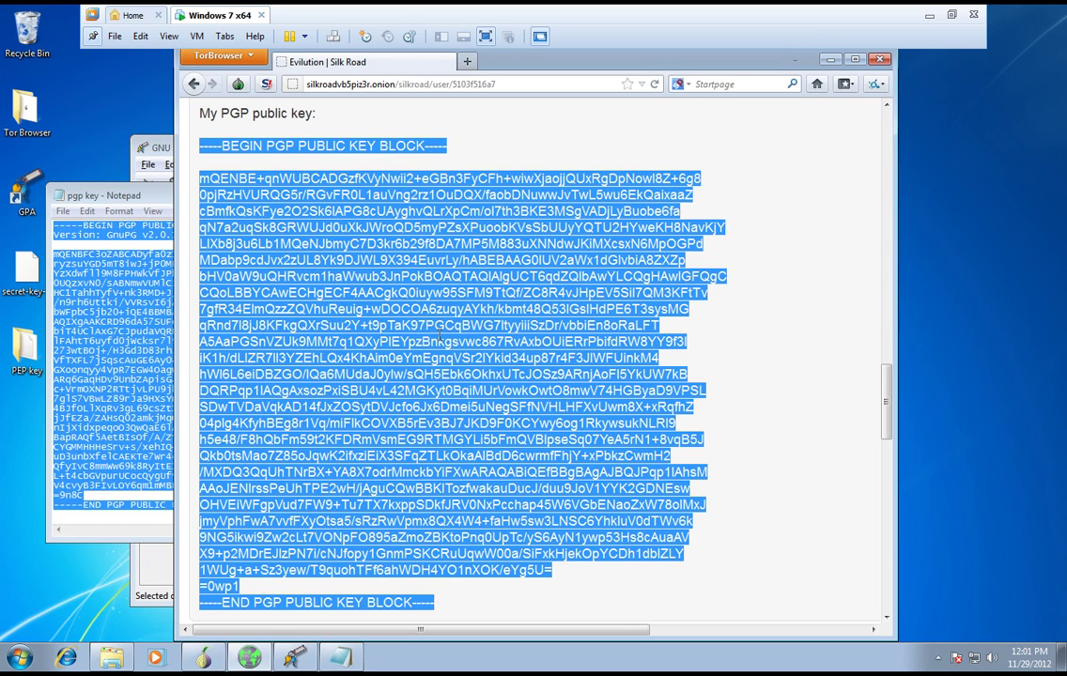
{"action": "left_click", "coordinate": [121, 194]}
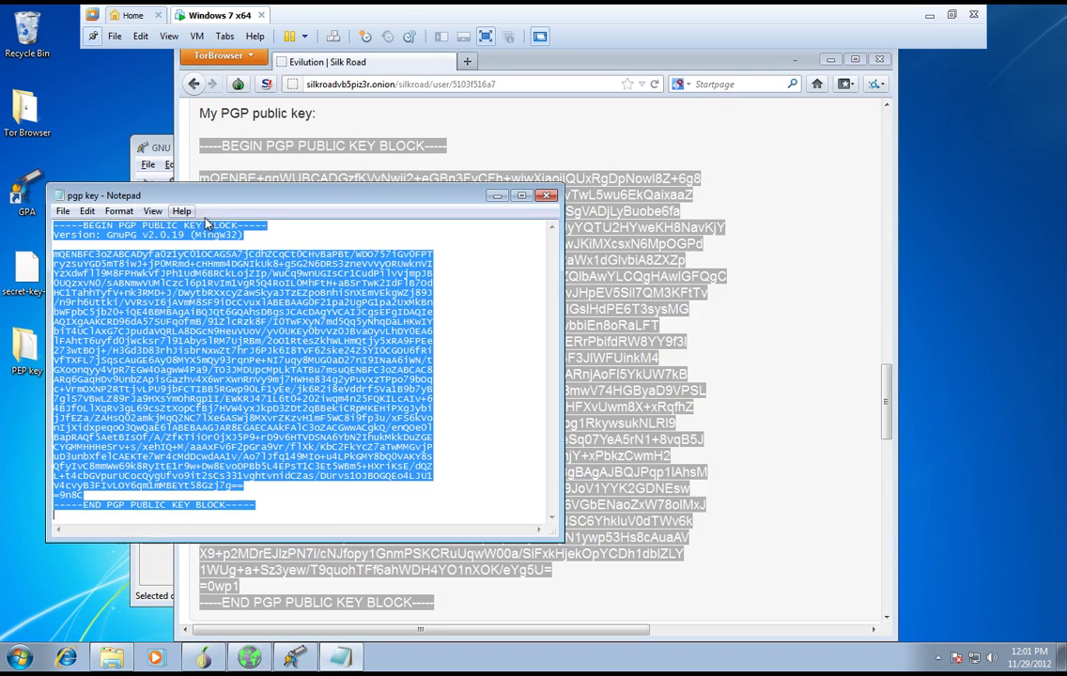
{"action": "left_click", "coordinate": [548, 197]}
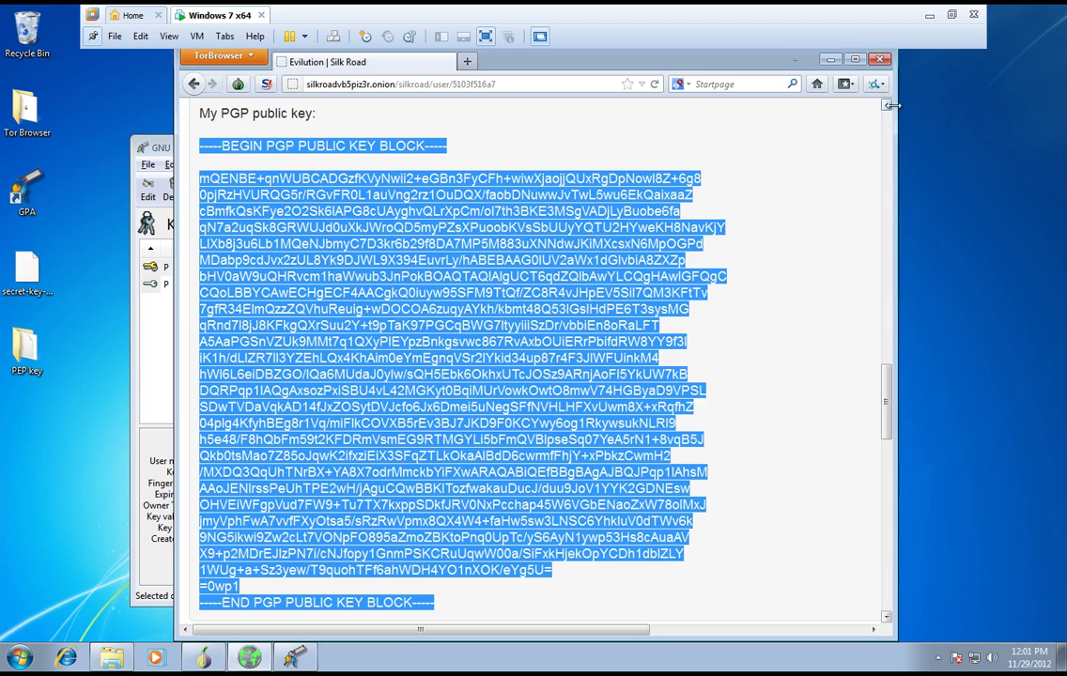
- Minimize the browser, view pgp key in Notepad again, then close Notepad and the PEP key folder
{"action": "left_click", "coordinate": [825, 60]}
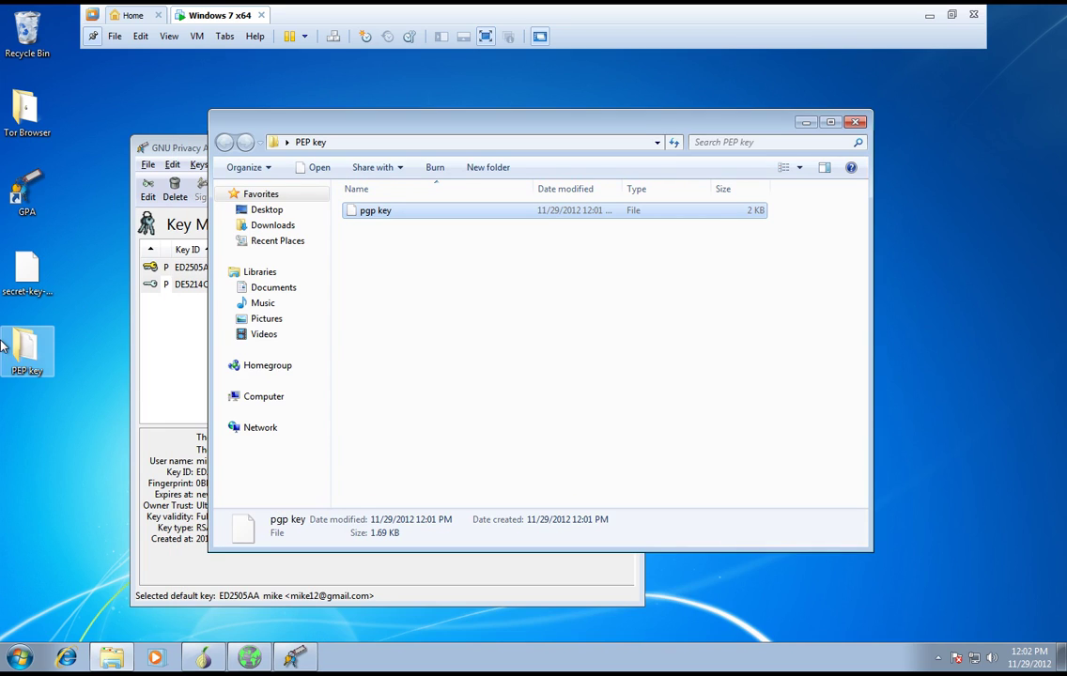
{"action": "left_click", "coordinate": [36, 349]}
{"action": "right_click", "coordinate": [472, 211]}
{"action": "left_click", "coordinate": [507, 215]}
{"action": "double_click", "coordinate": [563, 231]}
{"action": "left_click_drag", "start_coordinate": [298, 493], "coordinate": [42, 265]}
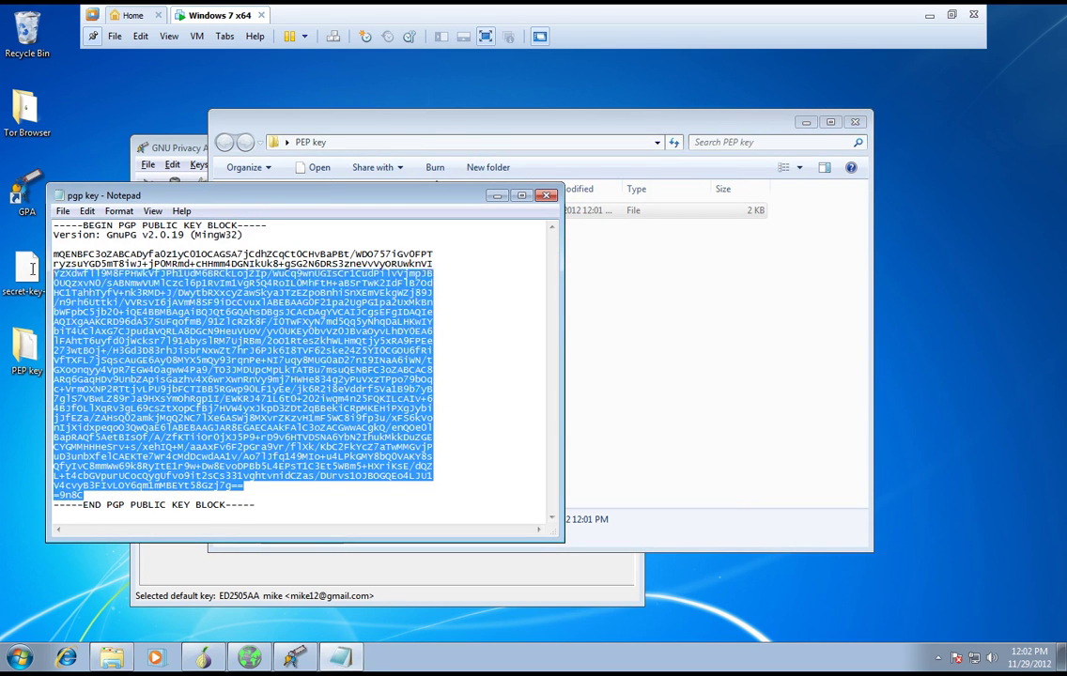
{"action": "left_click", "coordinate": [550, 197]}
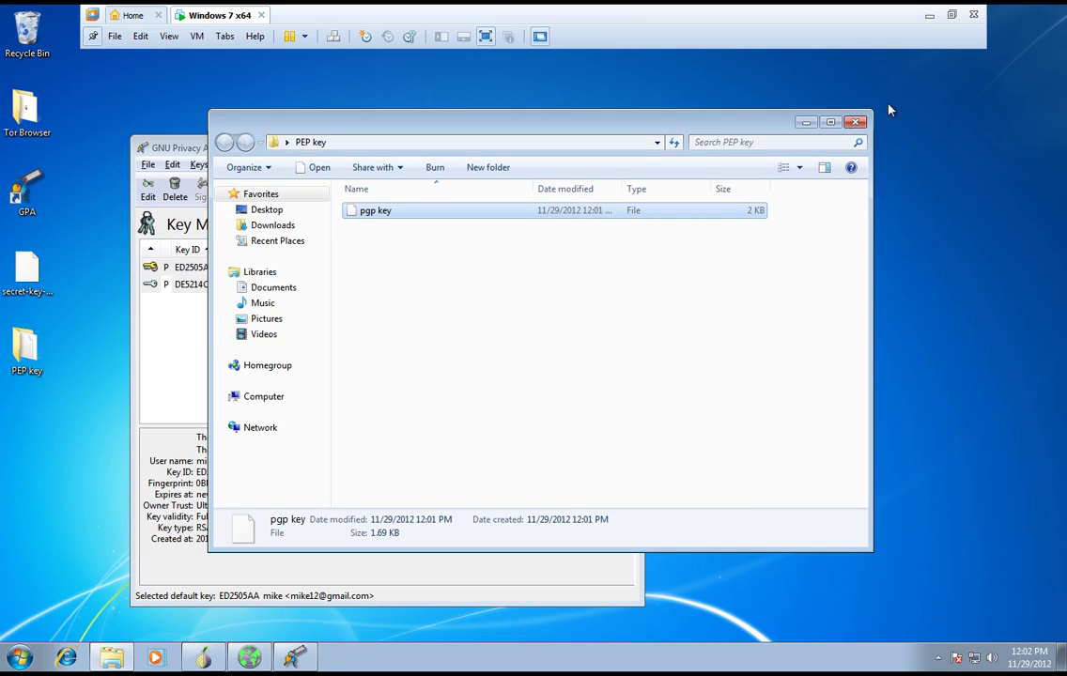
{"action": "left_click", "coordinate": [855, 122]}
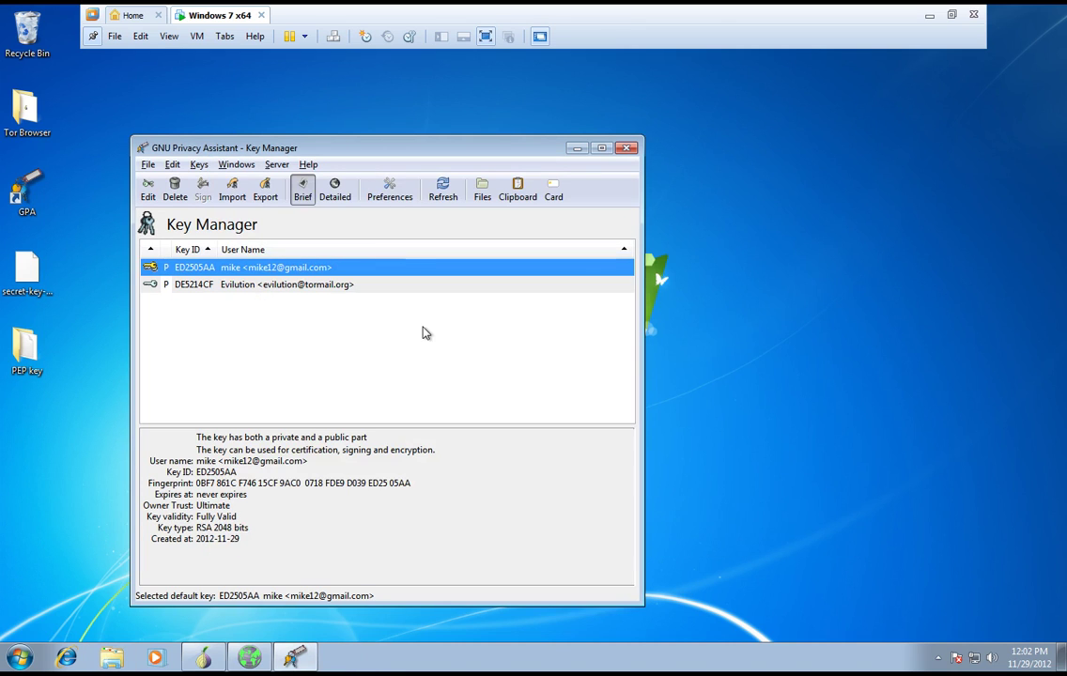
- With the vendor's key selected, open the Clipboard and enter 'dxgdfgdhdhfdgdgdfgd' as test text
{"action": "left_click", "coordinate": [415, 284]}
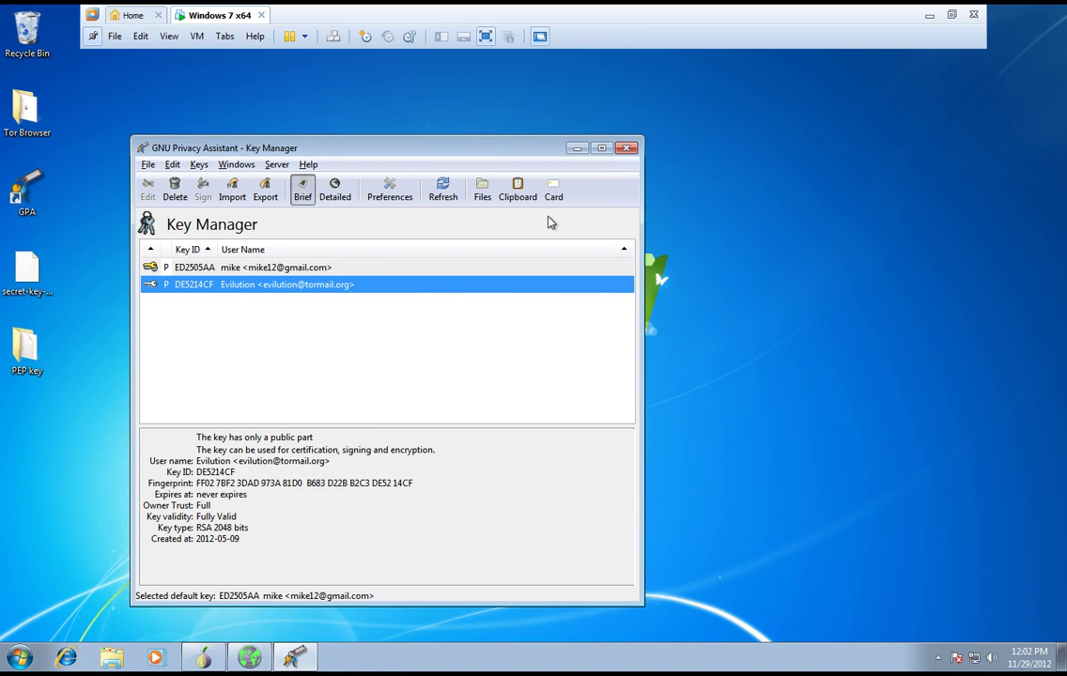
{"action": "left_click", "coordinate": [515, 201]}
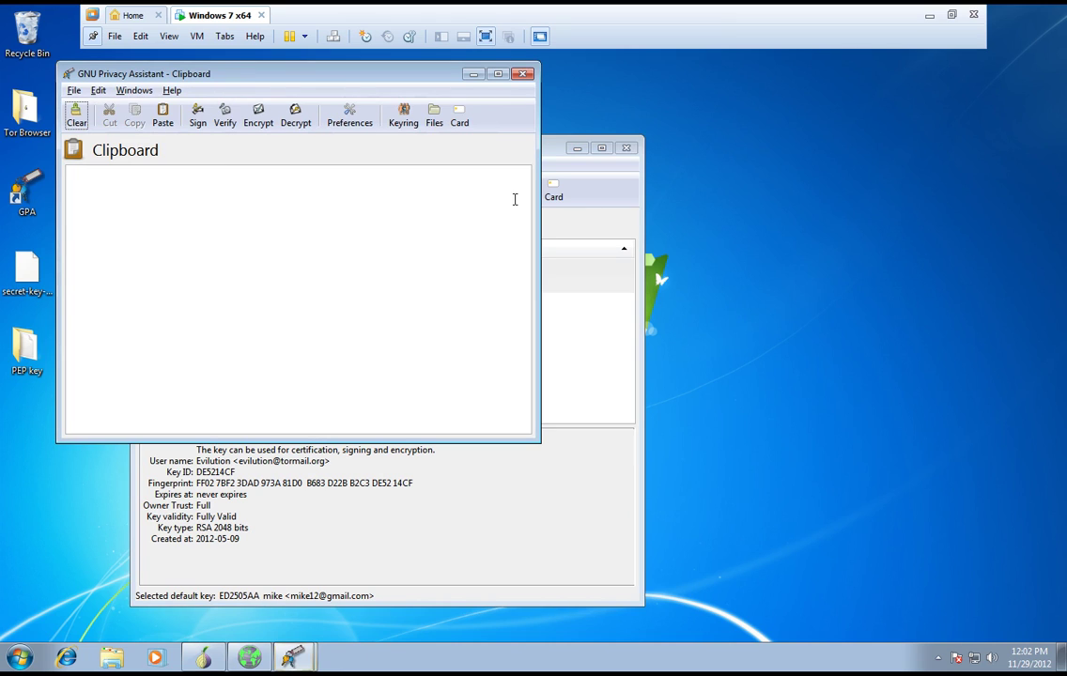
{"action": "type", "text": "dxgdfgdhdhfdgdgdfgd"}
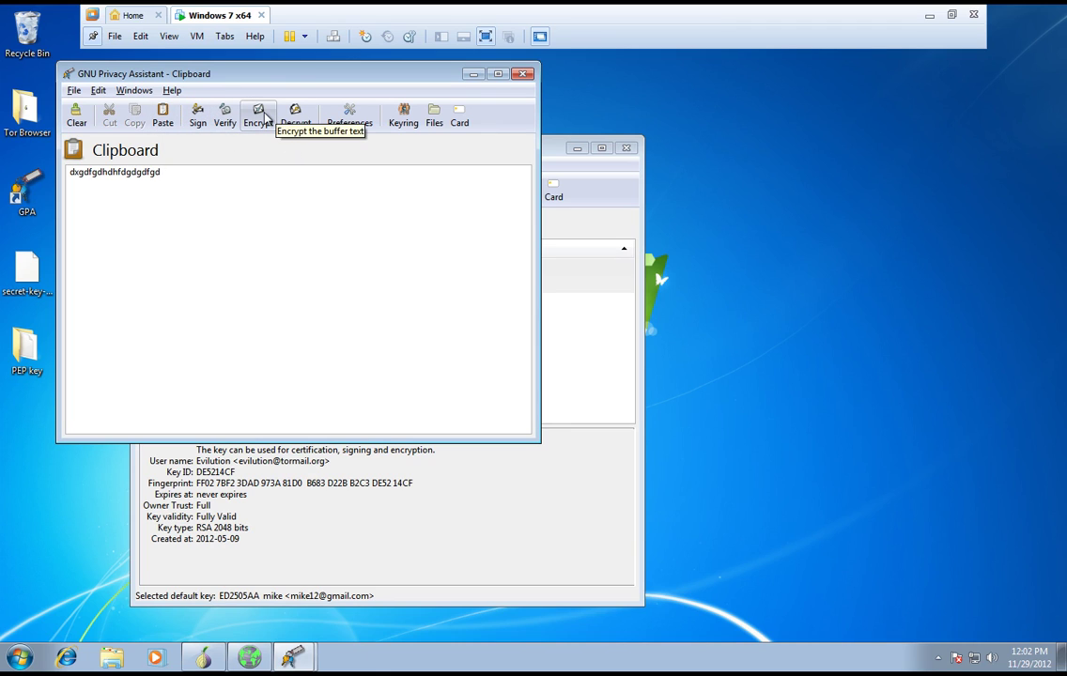
- Encrypt the test text to the vendor's key, copy the PGP message, and switch to Tor Browser
{"action": "left_click", "coordinate": [263, 118]}
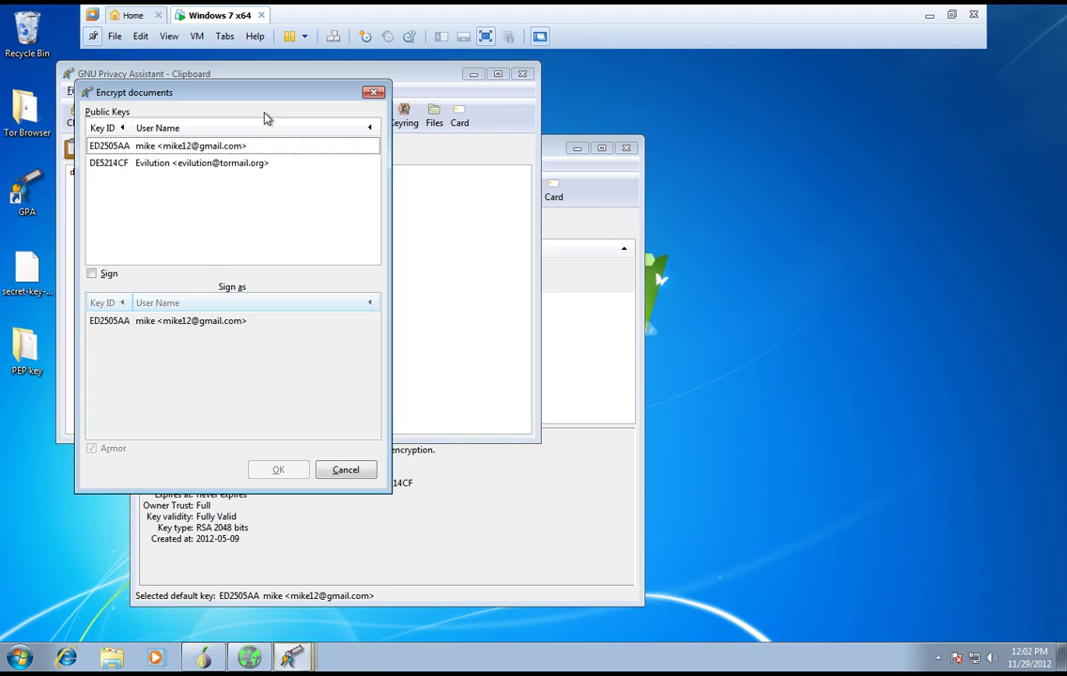
{"action": "left_click", "coordinate": [148, 166]}
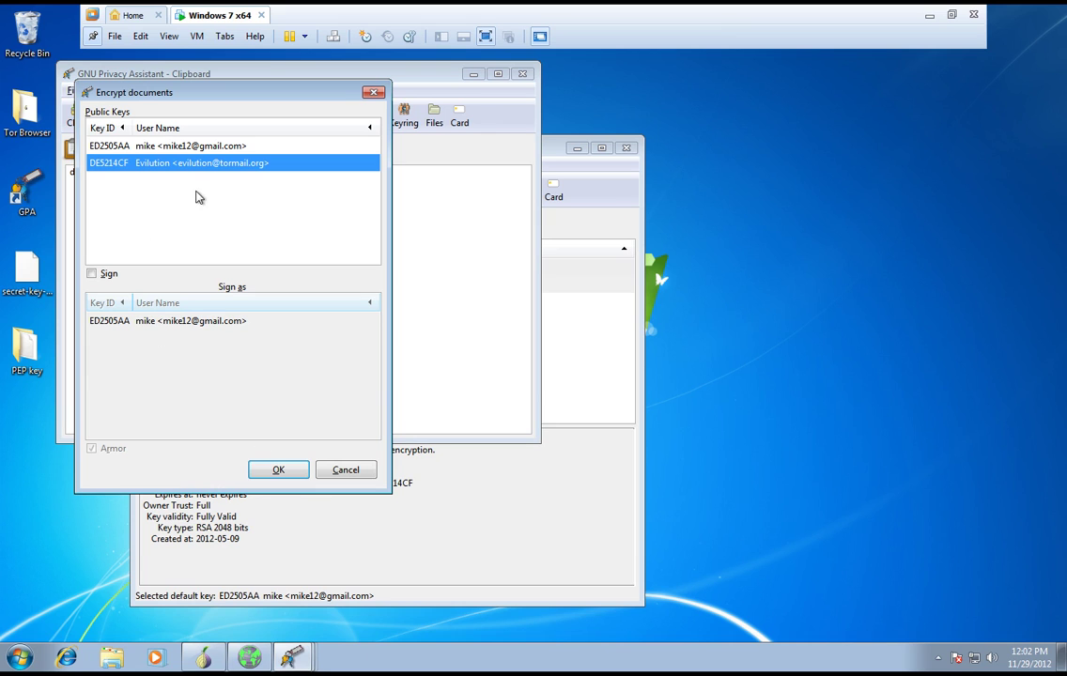
{"action": "left_click", "coordinate": [273, 469]}
{"action": "left_click_drag", "start_coordinate": [231, 414], "coordinate": [47, 148]}
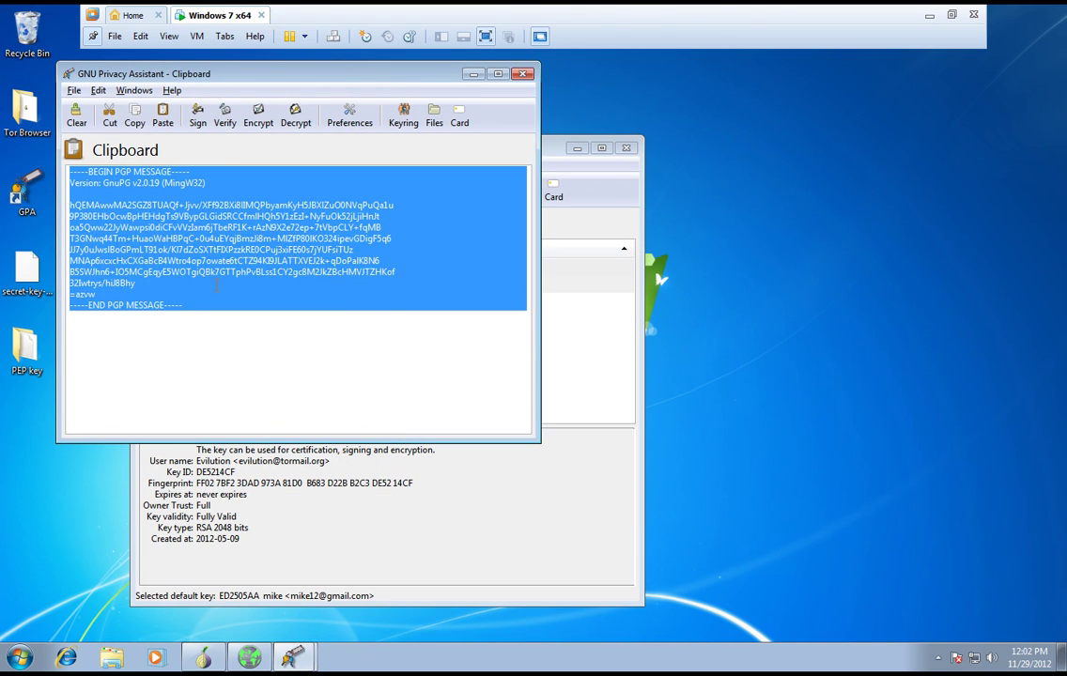
{"action": "right_click", "coordinate": [227, 239]}
{"action": "left_click", "coordinate": [274, 270]}
{"action": "left_click", "coordinate": [252, 659]}
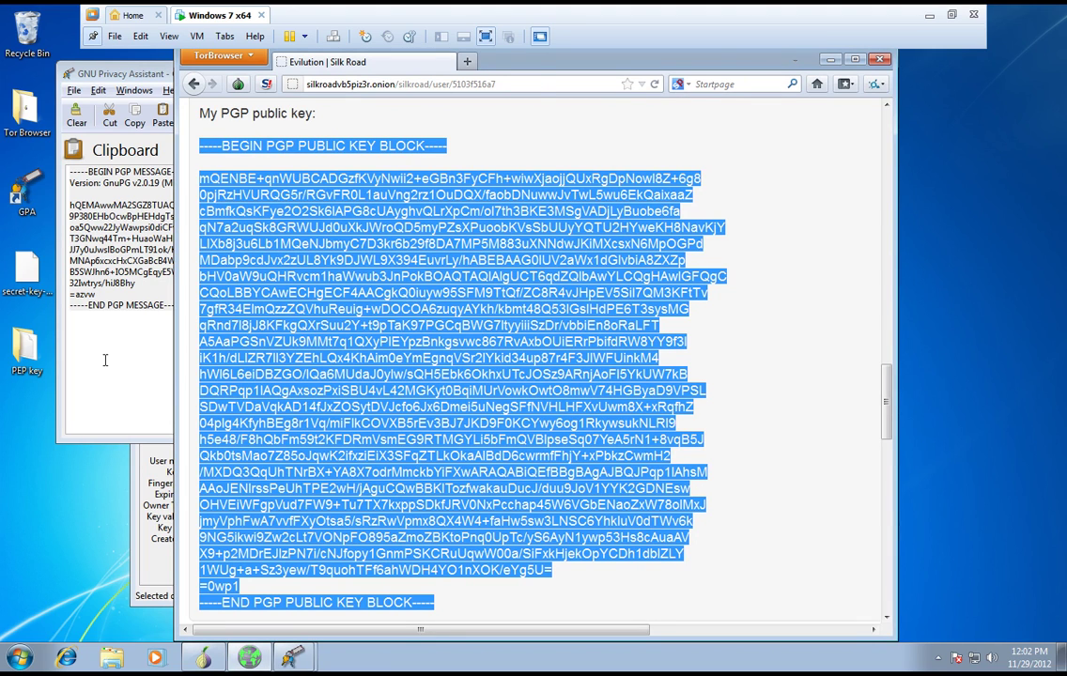
- Bring the GPA Clipboard window with the encrypted message back in front of Tor Browser
{"action": "left_click", "coordinate": [93, 321]}
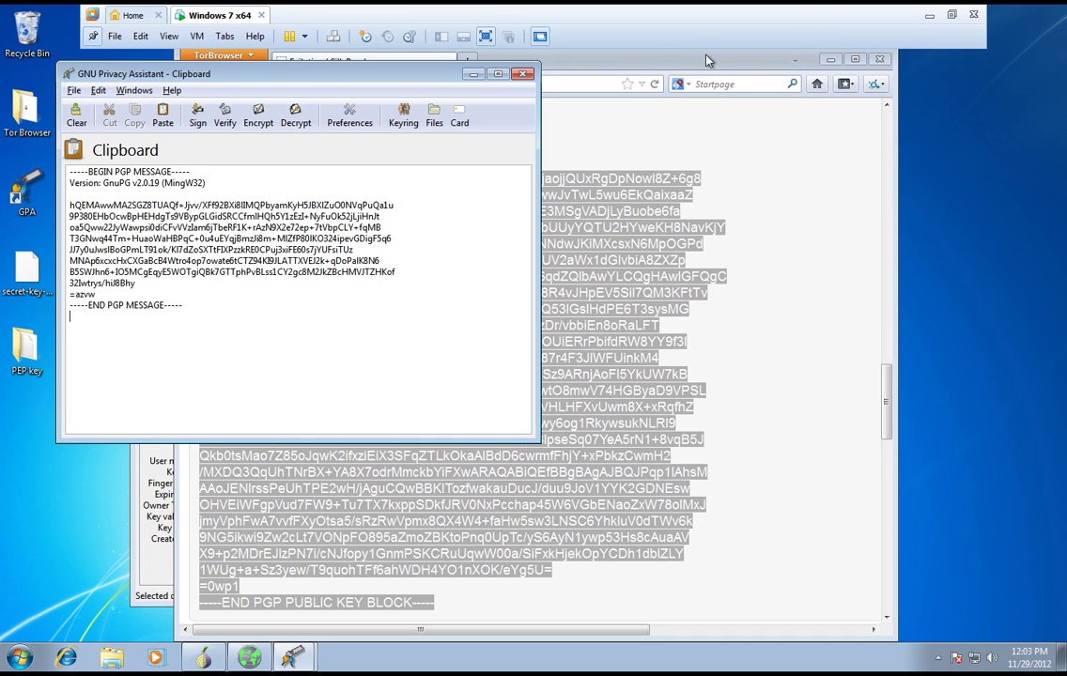
- Close the GPA Clipboard, take the Windows 7 x64 VM out of full screen, and reveal hidden tray icons
{"action": "left_click", "coordinate": [523, 76]}
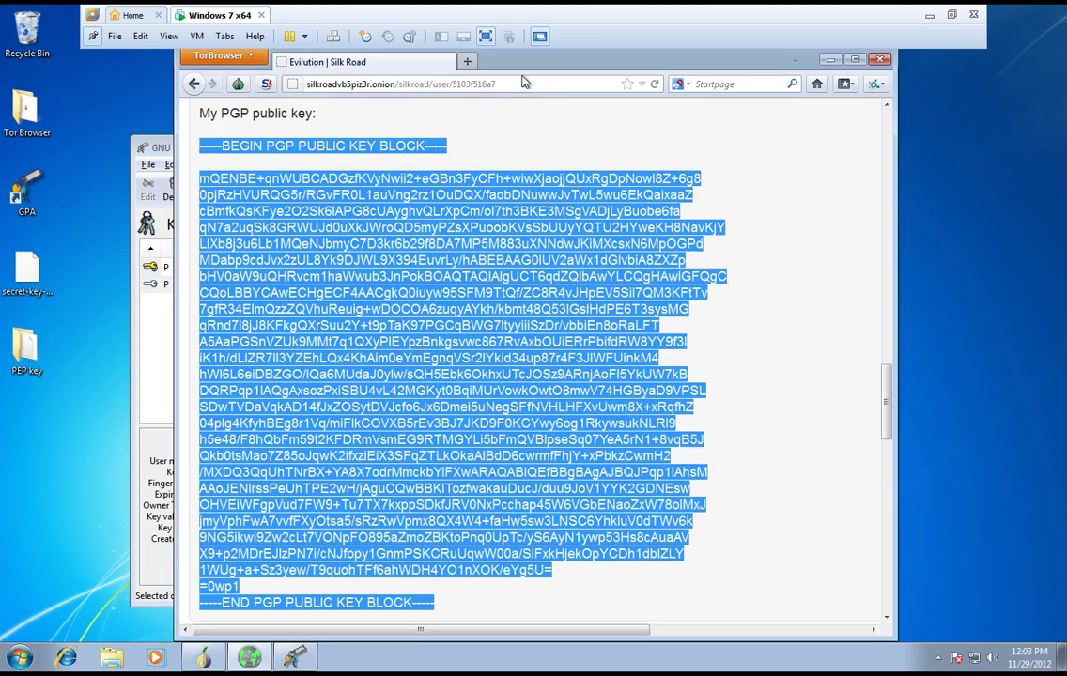
{"action": "key", "text": "ctrl+alt+Return"}
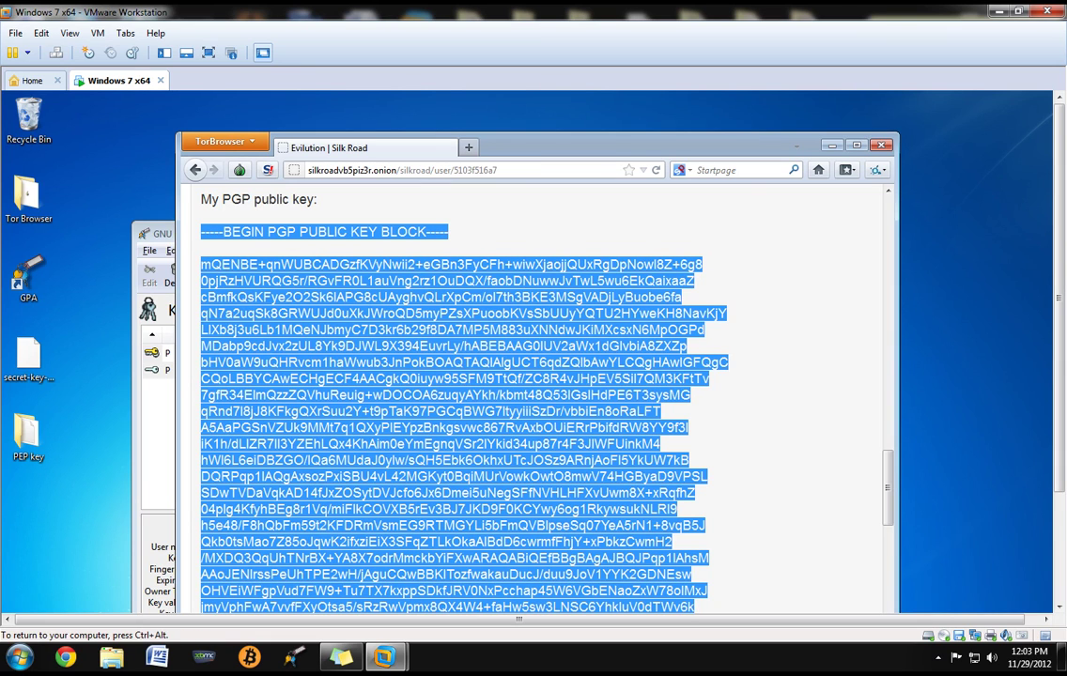
{"action": "left_click", "coordinate": [938, 658]}
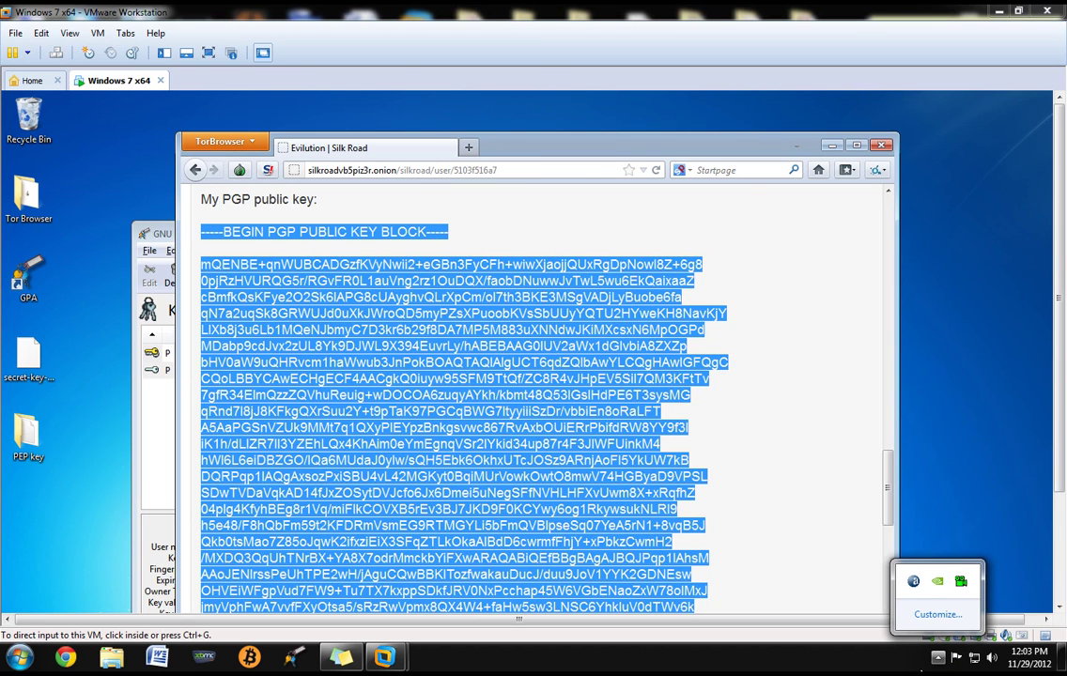